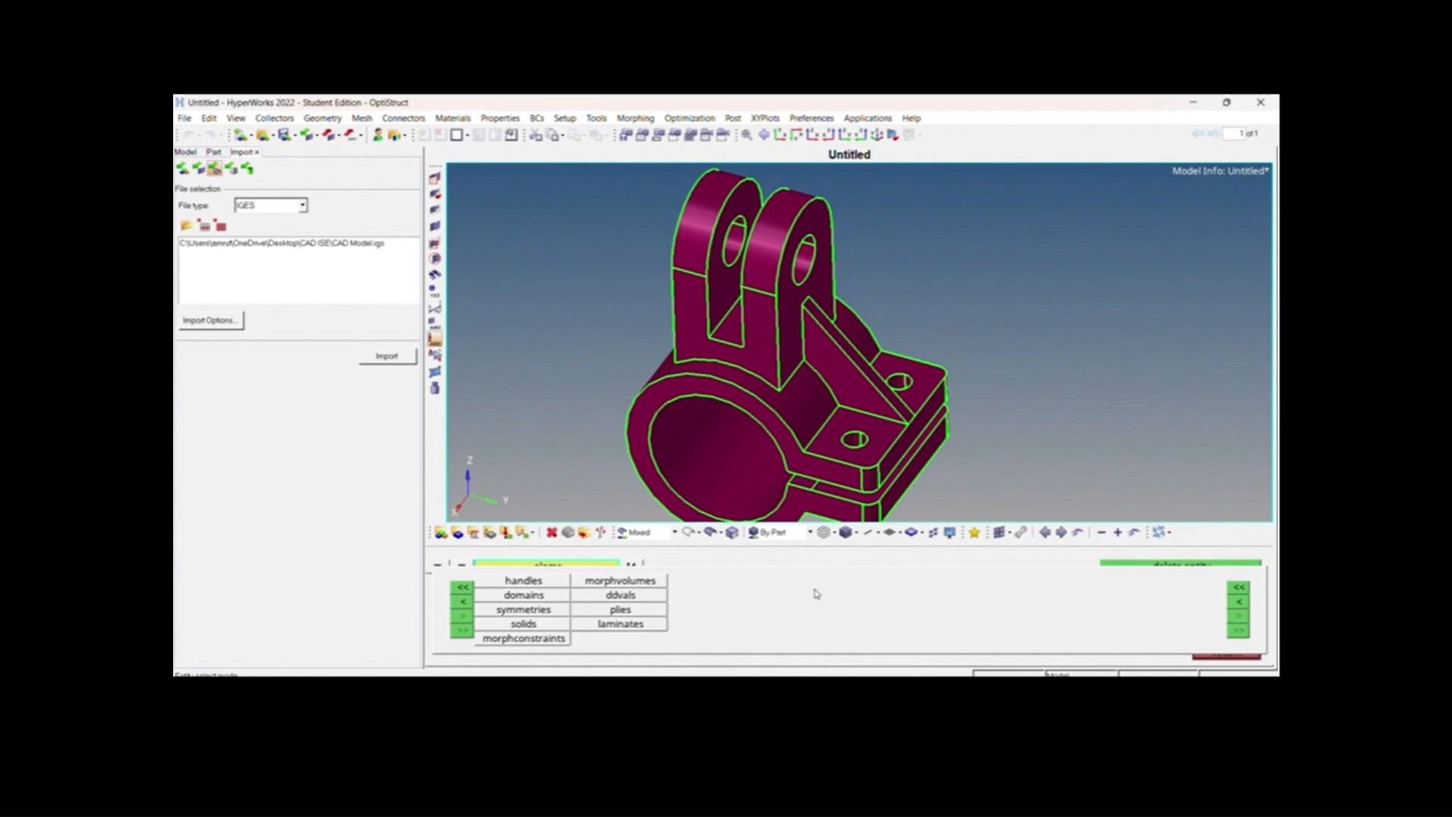
Delete the bracket's solid entity without deleting its bounding surfaces or associated elements.
click(524, 625)
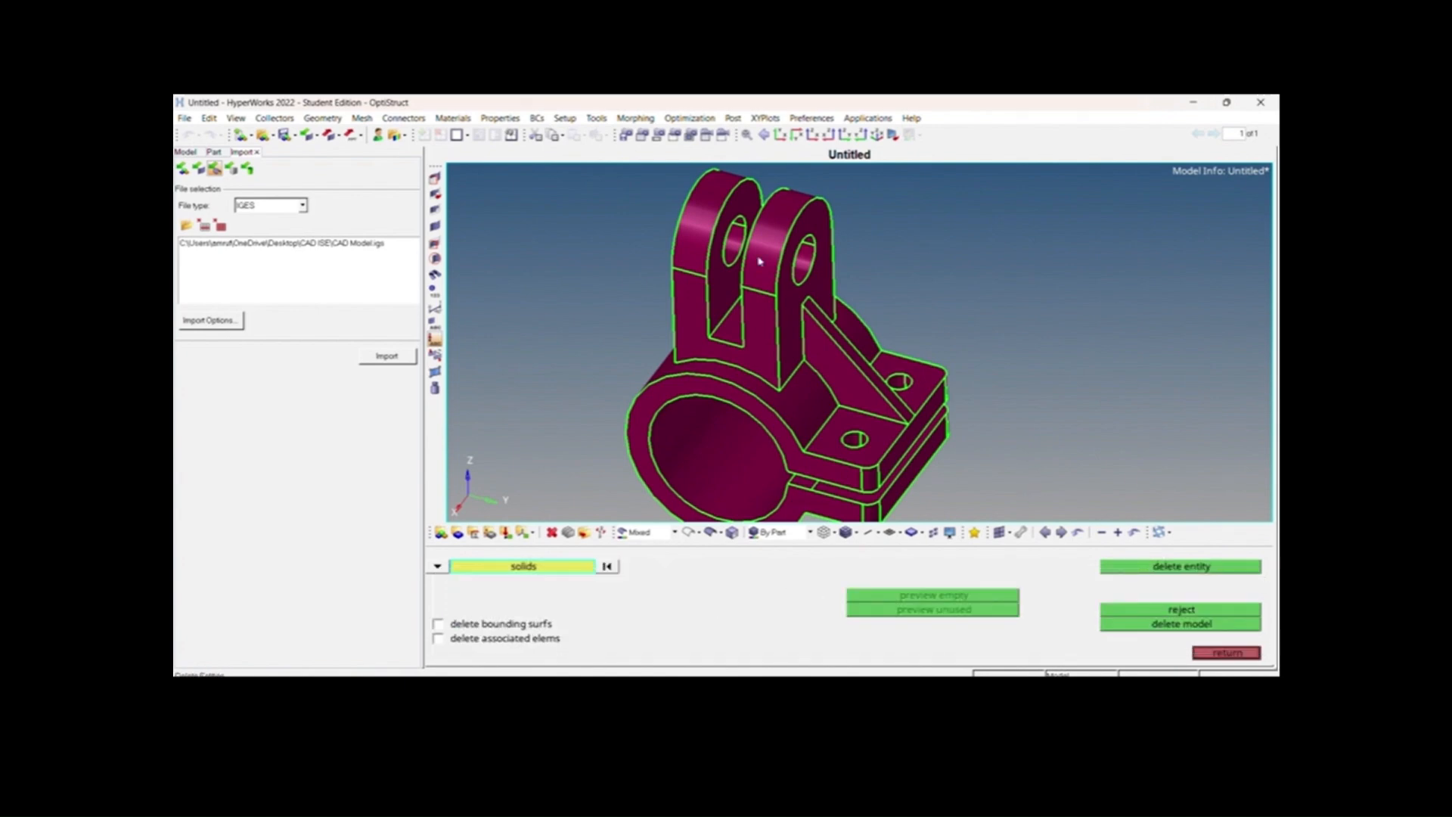
scroll(773, 300, down, 3)
right_click(779, 314)
scroll(779, 302, up, 4)
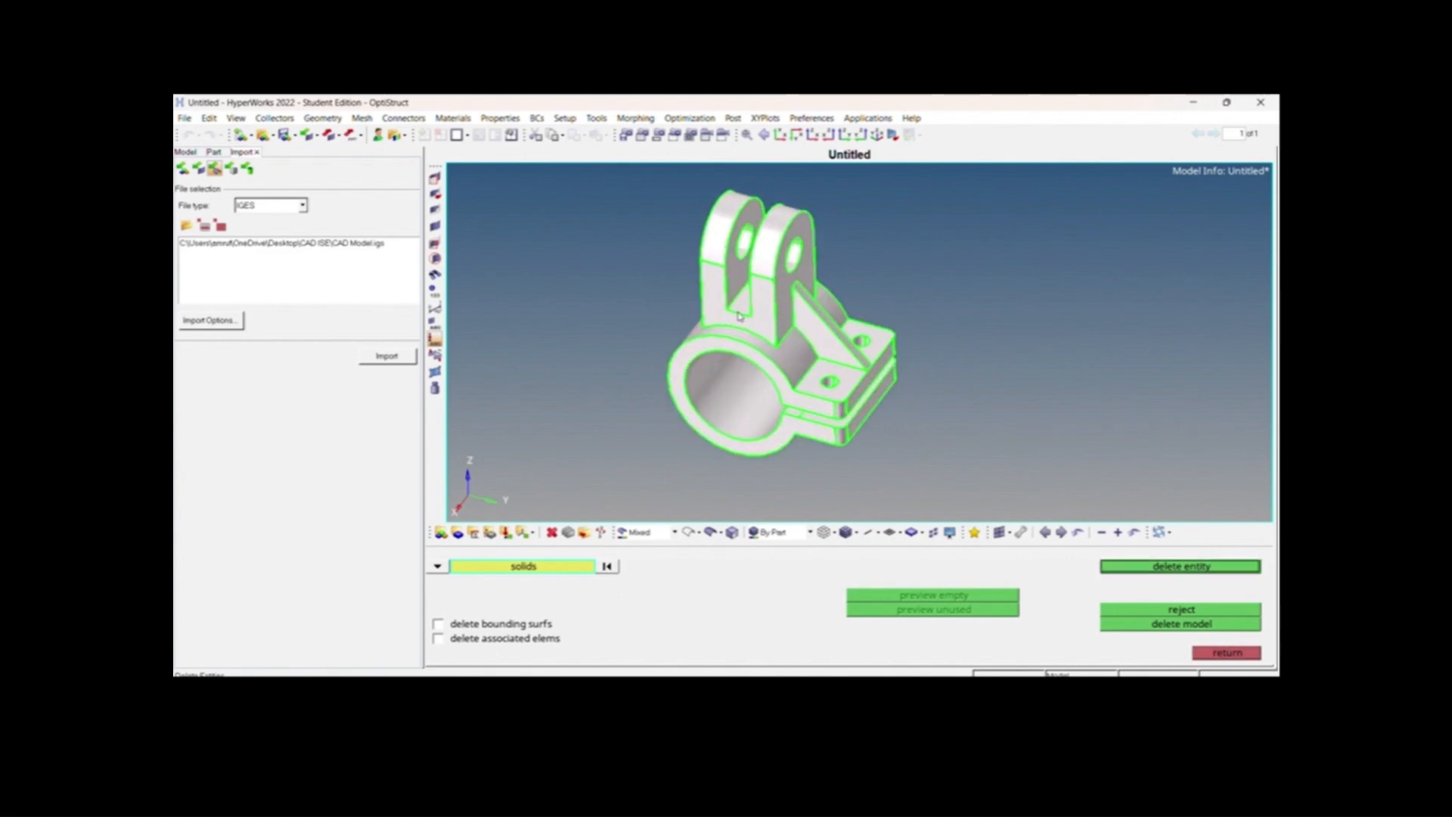
click(1115, 569)
Open quick edit for the bracket geometry and set the geometry display mode to Mixed.
ctrl+drag(853, 386, 792, 390)
ctrl+drag(792, 390, 783, 388)
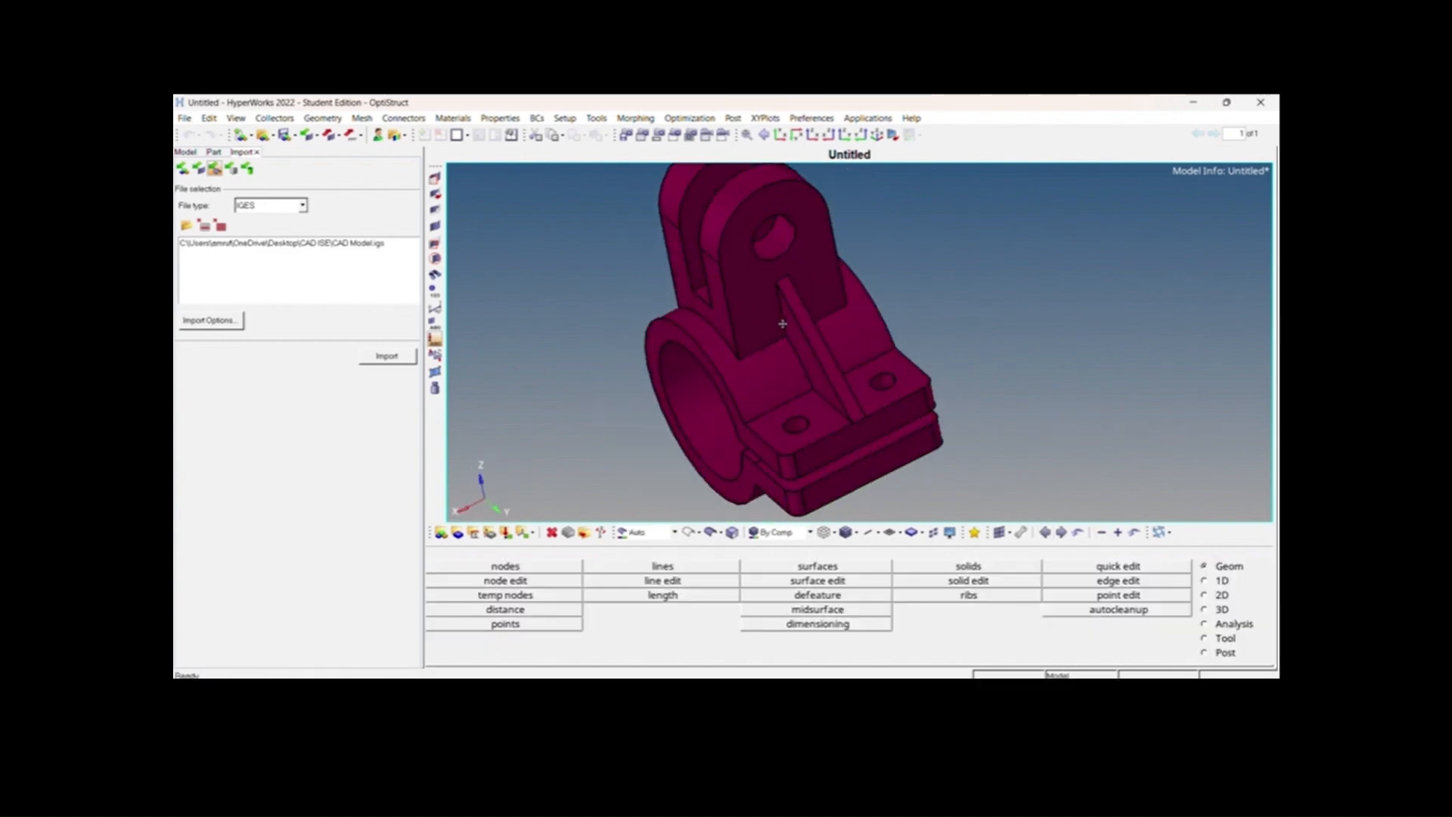
ctrl+drag(781, 324, 992, 412)
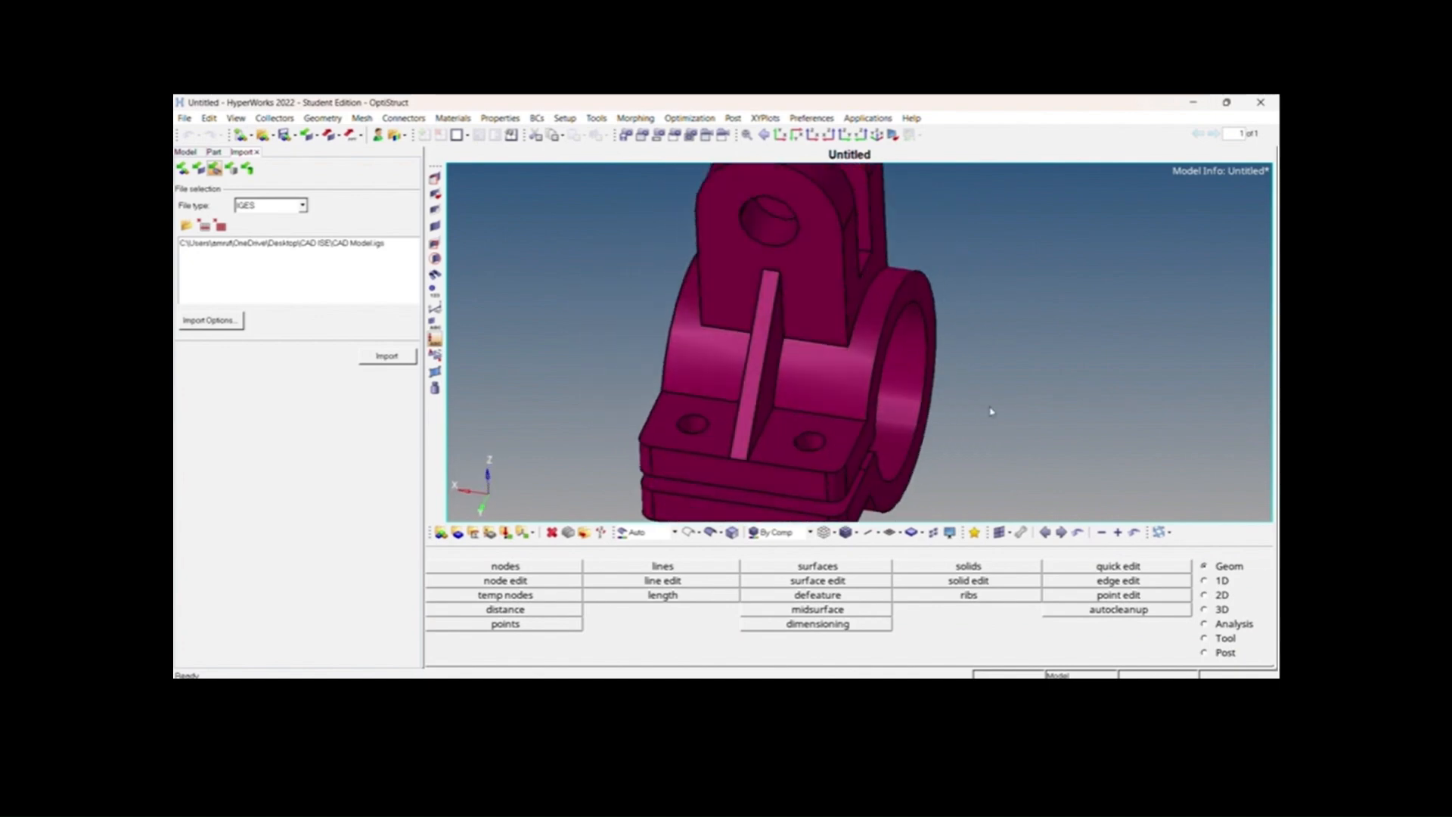
click(1144, 567)
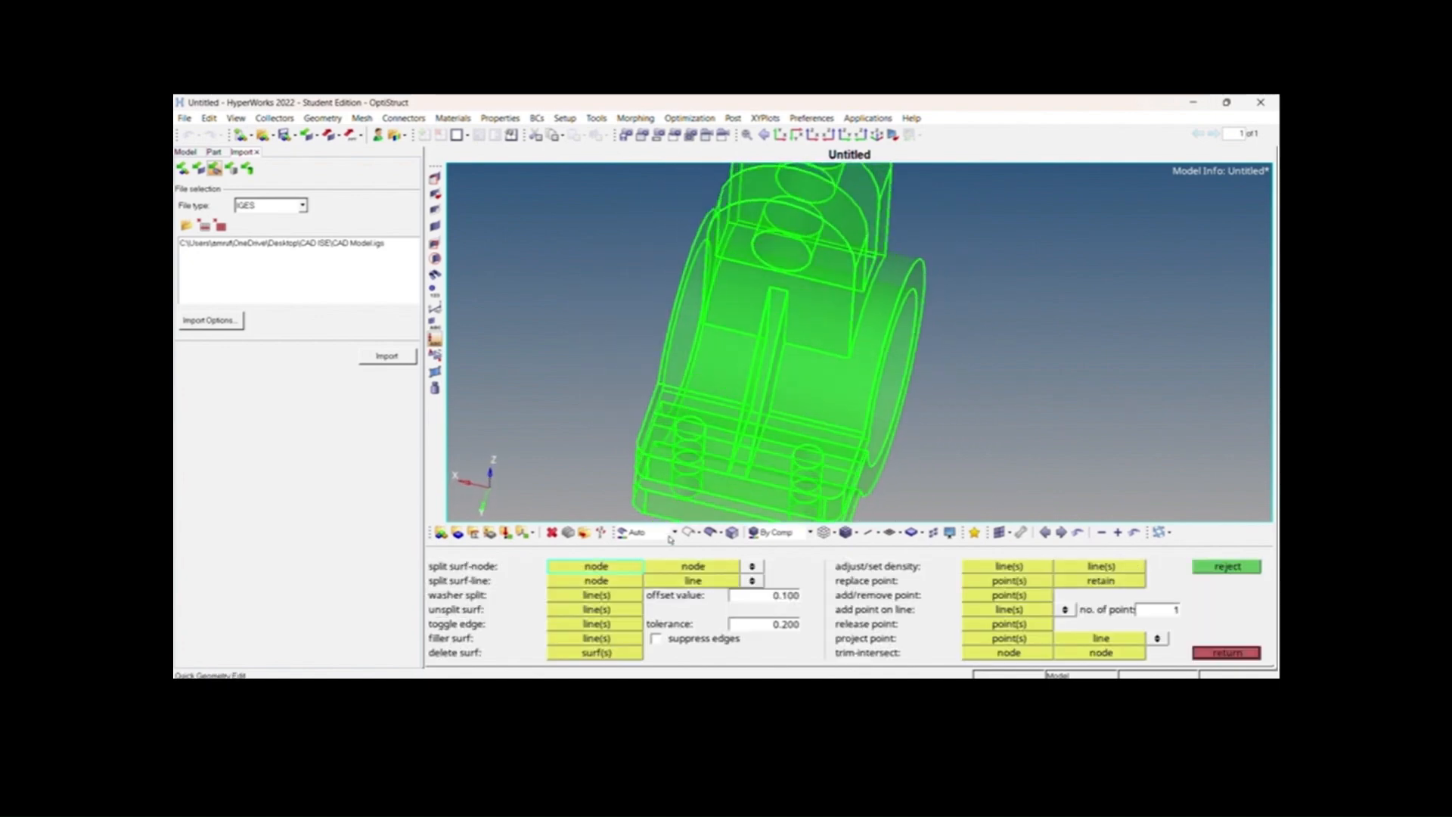
click(675, 533)
click(640, 615)
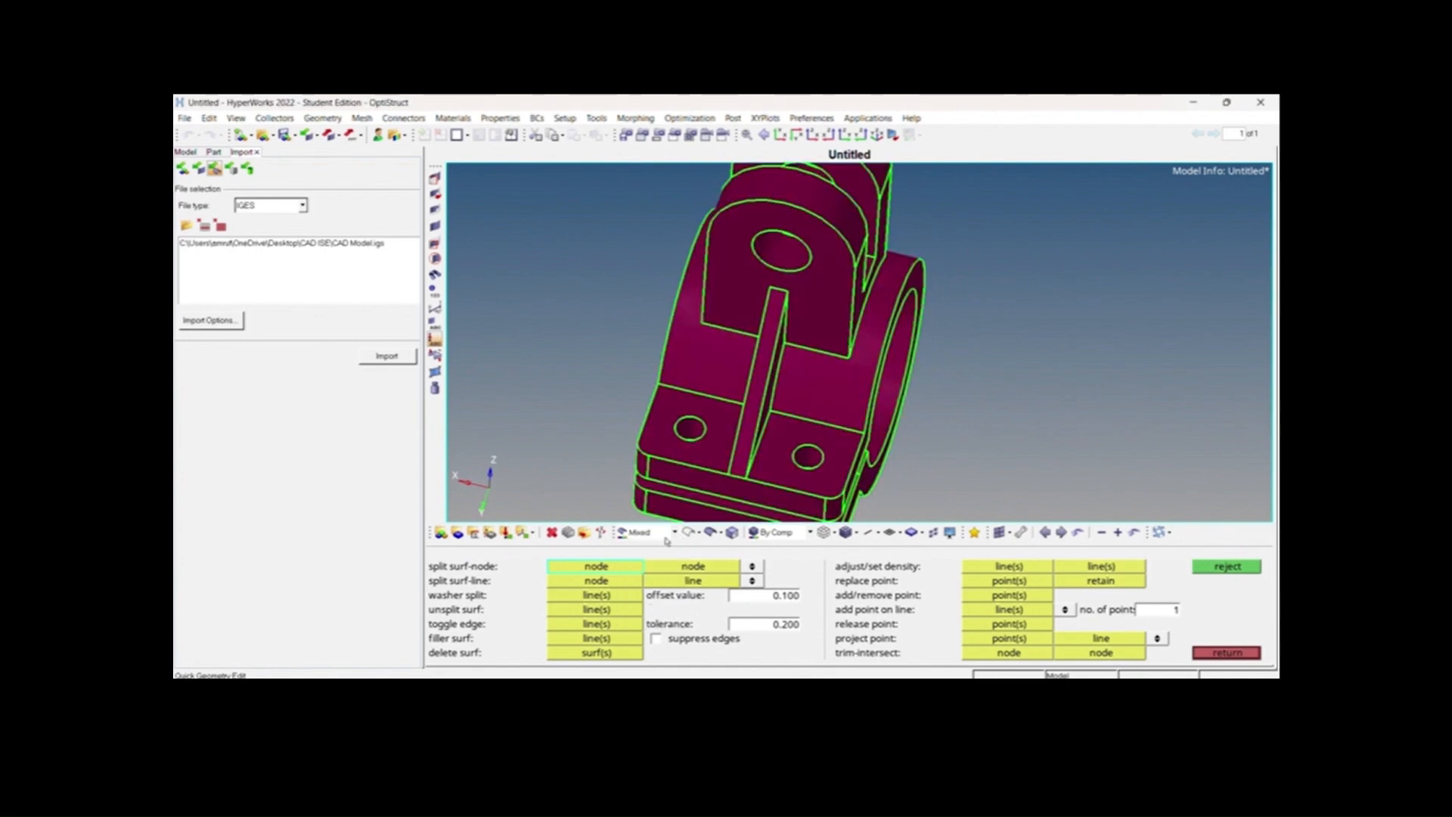
Apply washer splits around the bracket's hole edges with an offset value of 2.
ctrl+drag(844, 461, 801, 474)
scroll(750, 461, up, 5)
click(610, 593)
click(773, 596)
text(2)
click(771, 417)
click(811, 423)
ctrl+drag(957, 359, 1148, 406)
click(1092, 304)
click(717, 335)
scroll(718, 335, down, 3)
scroll(943, 321, up, 4)
scroll(836, 344, down, 5)
scroll(1073, 257, up, 6)
click(1147, 406)
scroll(1157, 385, down, 3)
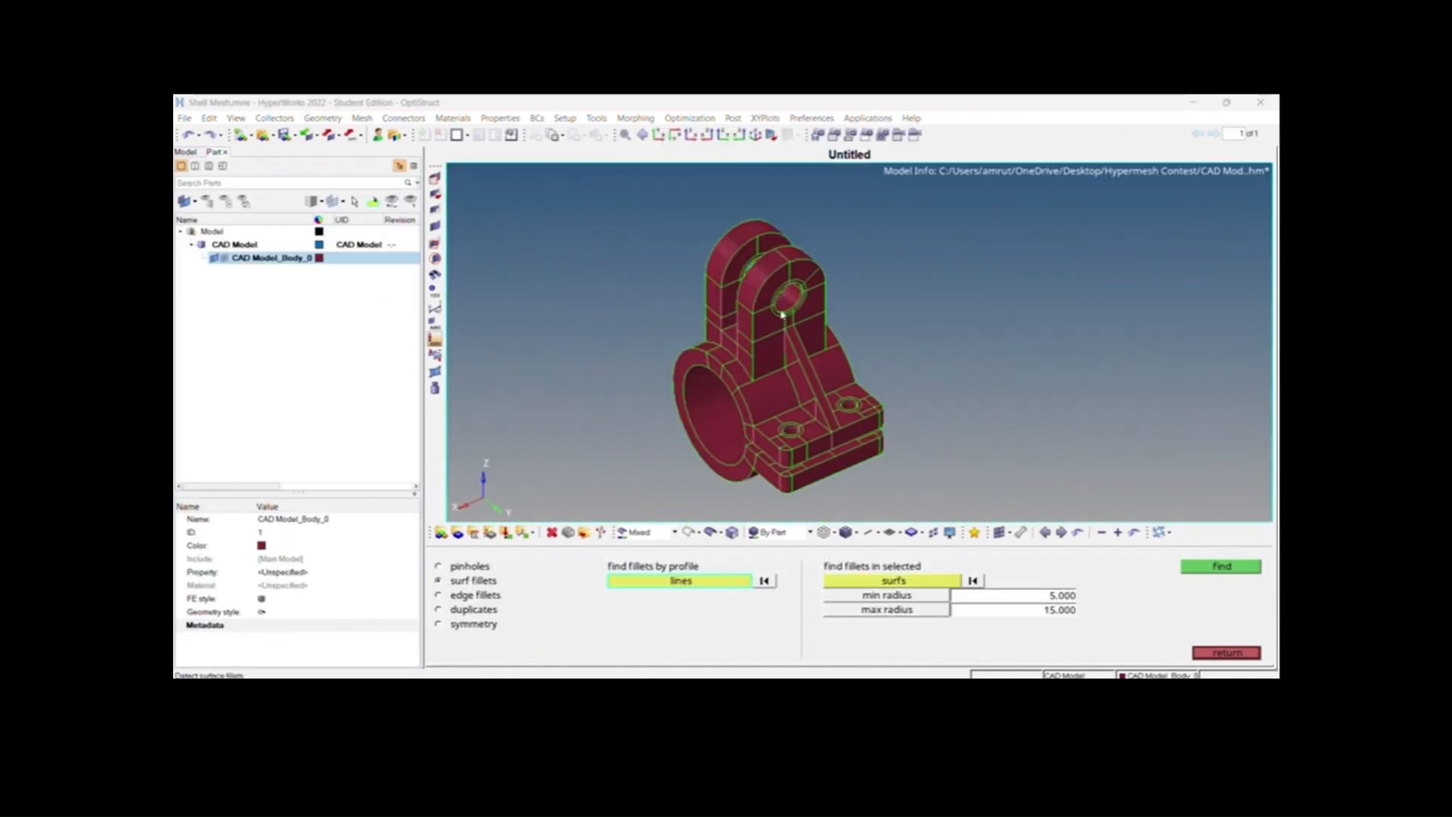
scroll(787, 314, up, 4)
ctrl+right_drag(787, 314, 782, 267)
scroll(786, 273, down, 3)
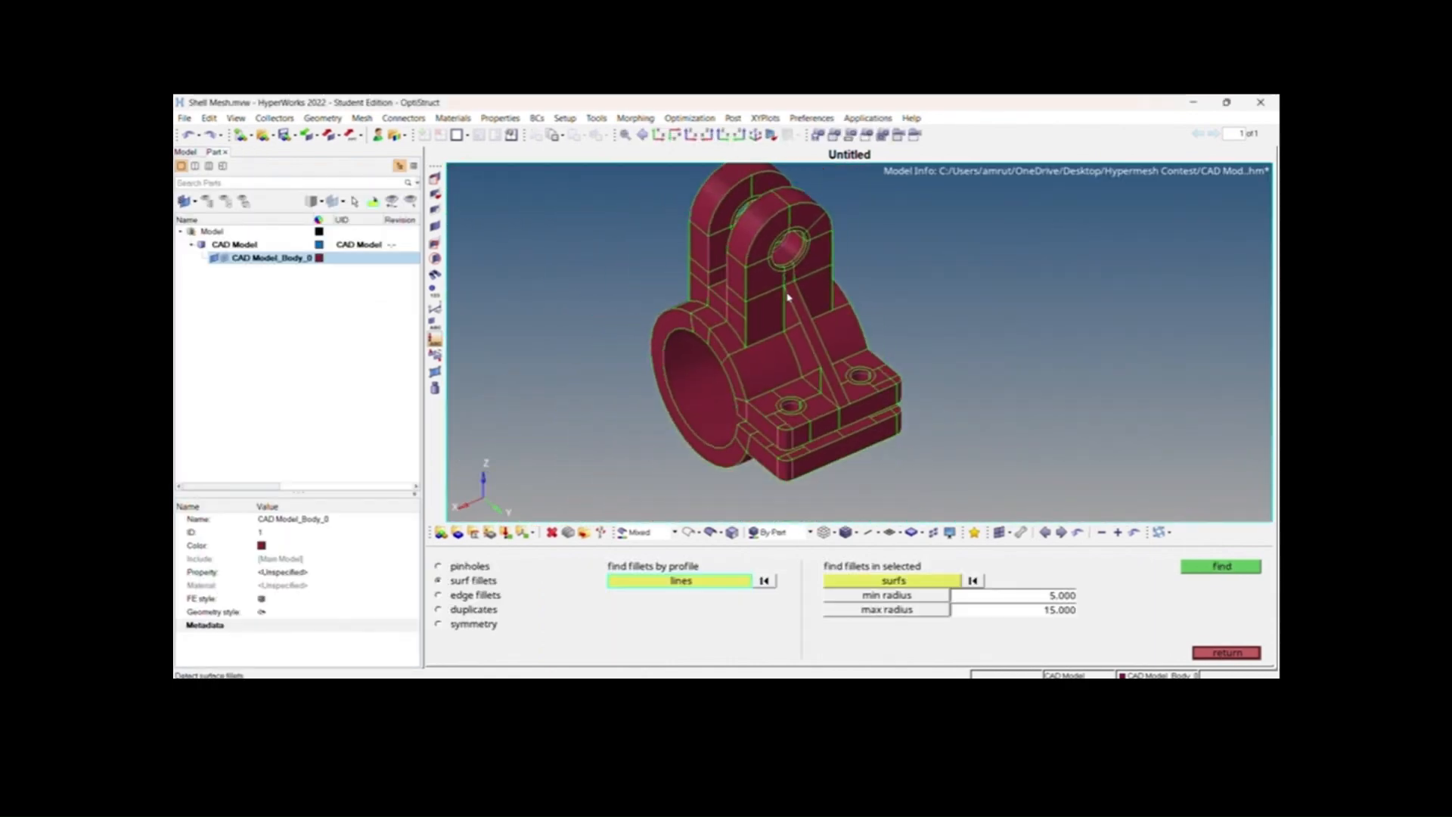
ctrl+drag(890, 287, 684, 403)
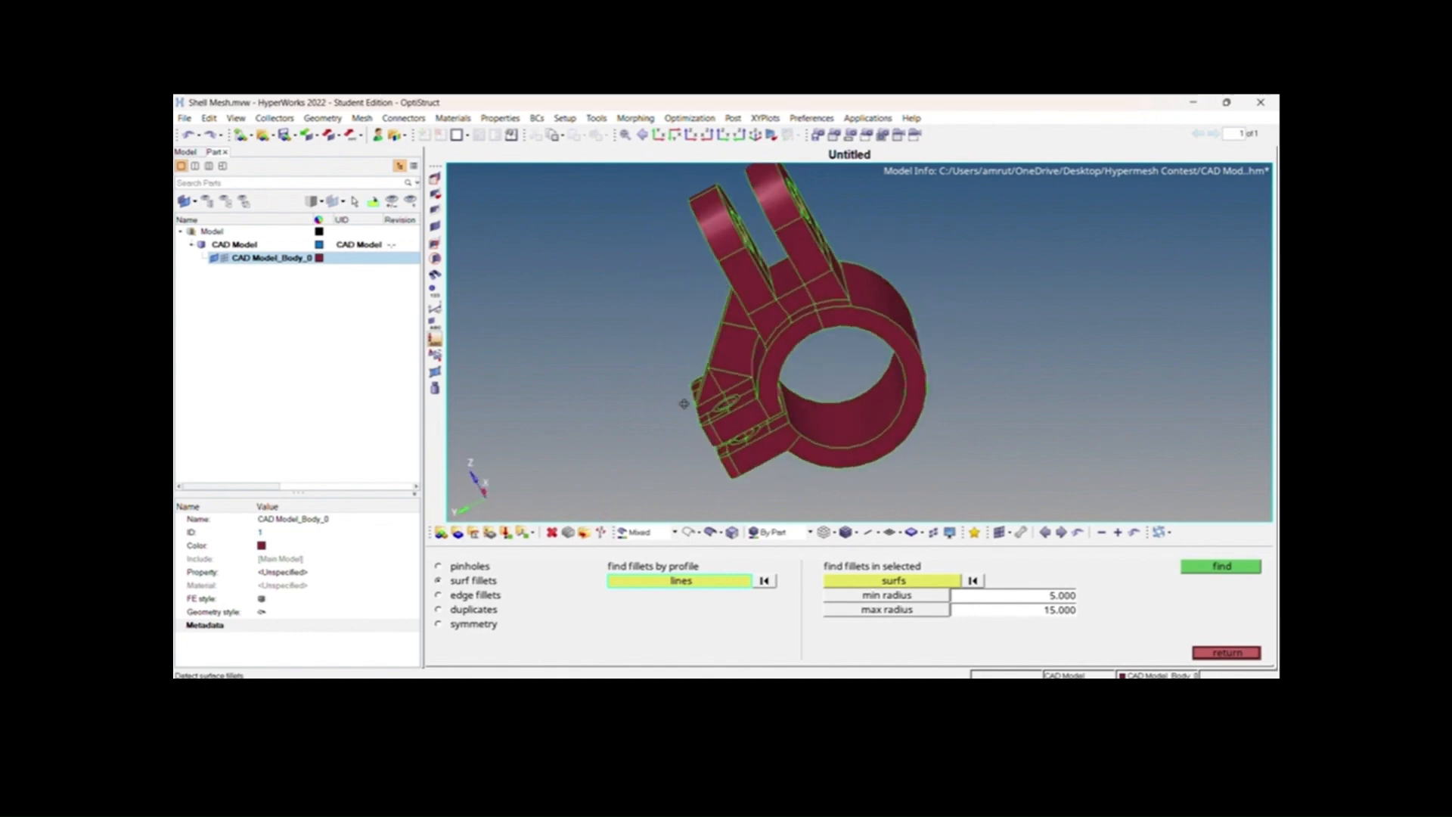
ctrl+drag(824, 367, 805, 409)
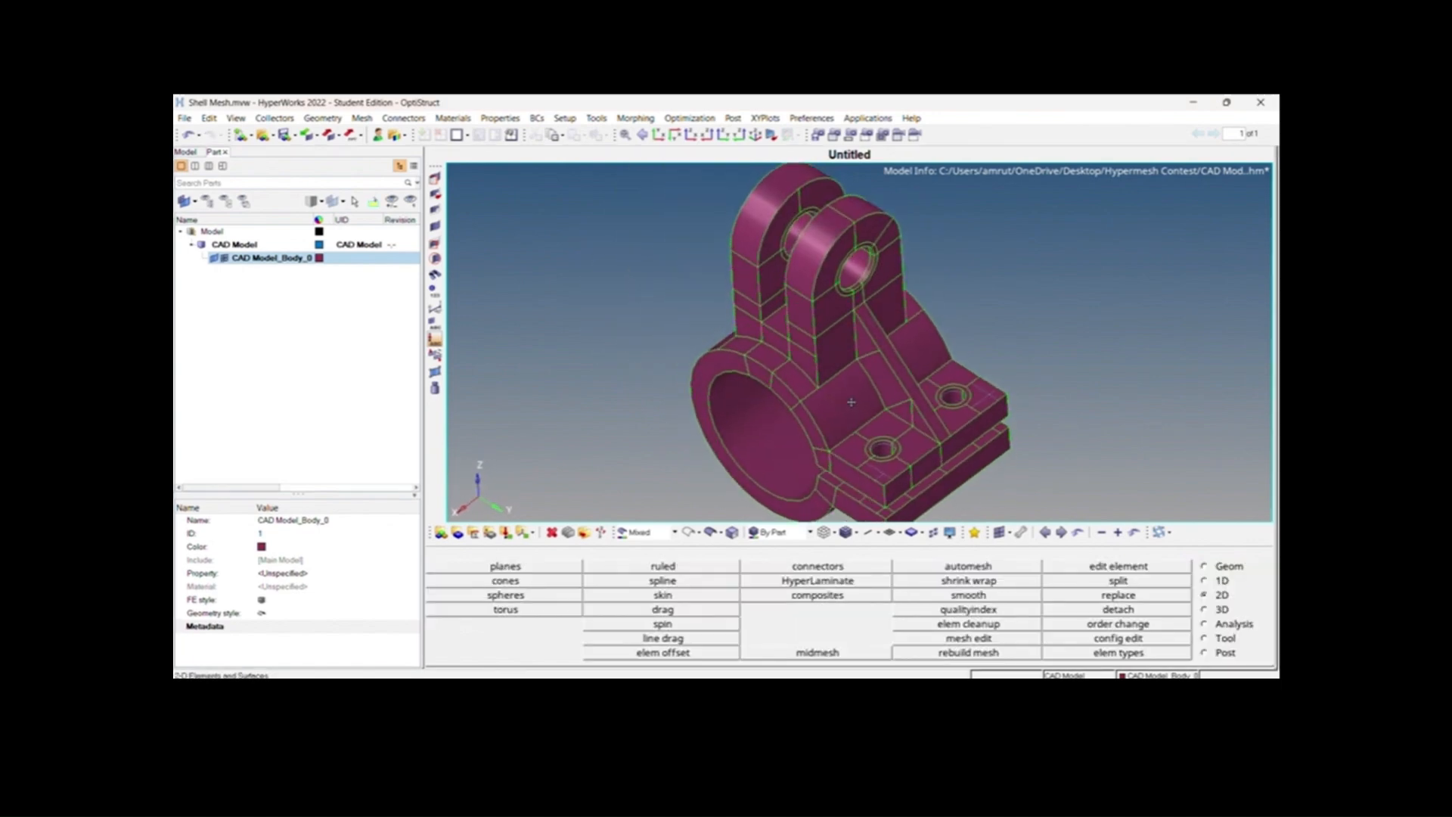
Change the colour of the part CAD Model_Body_0 to the standard blue #0070C0.
ctrl+drag(852, 403, 855, 395)
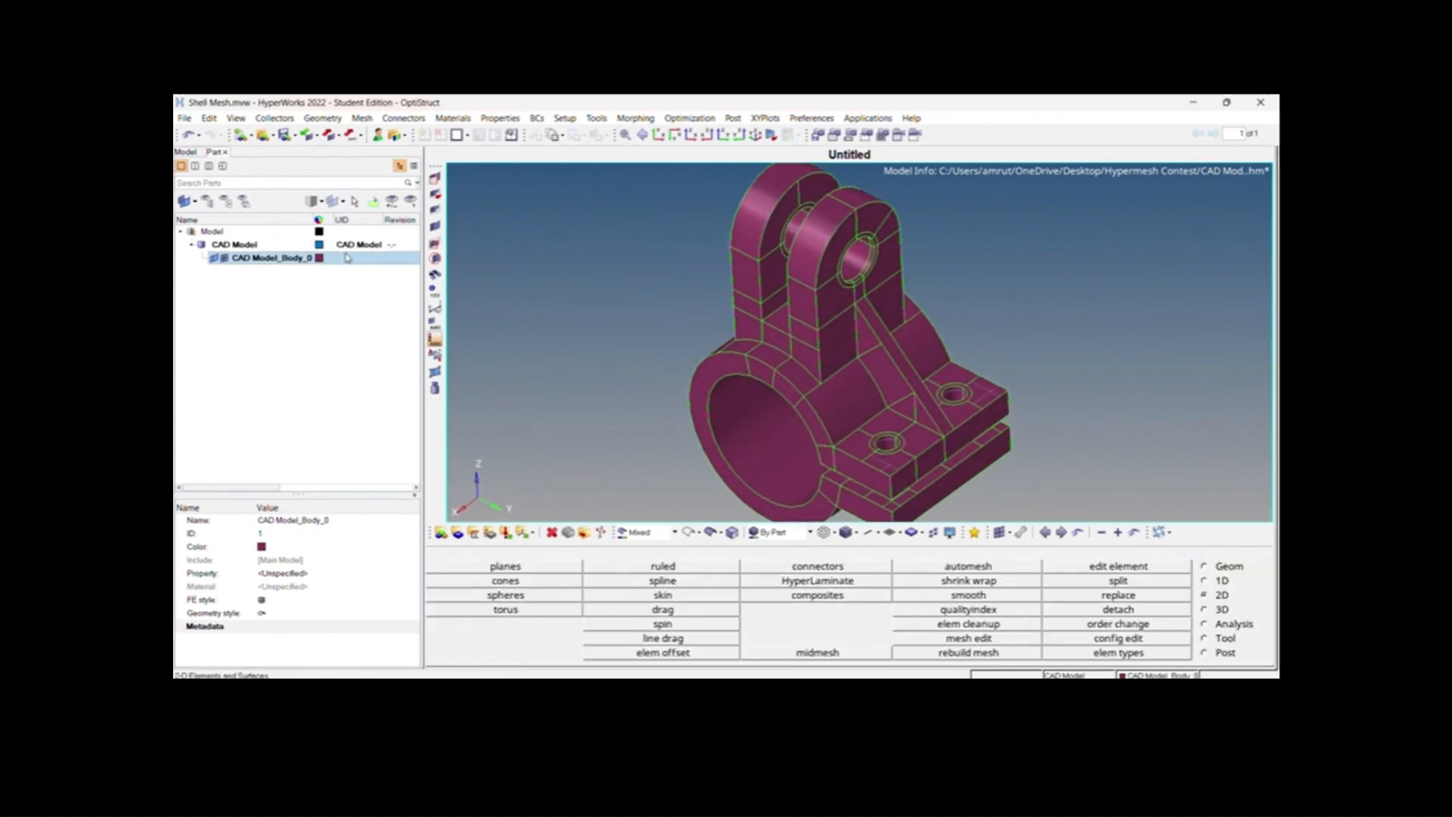
click(320, 259)
click(405, 364)
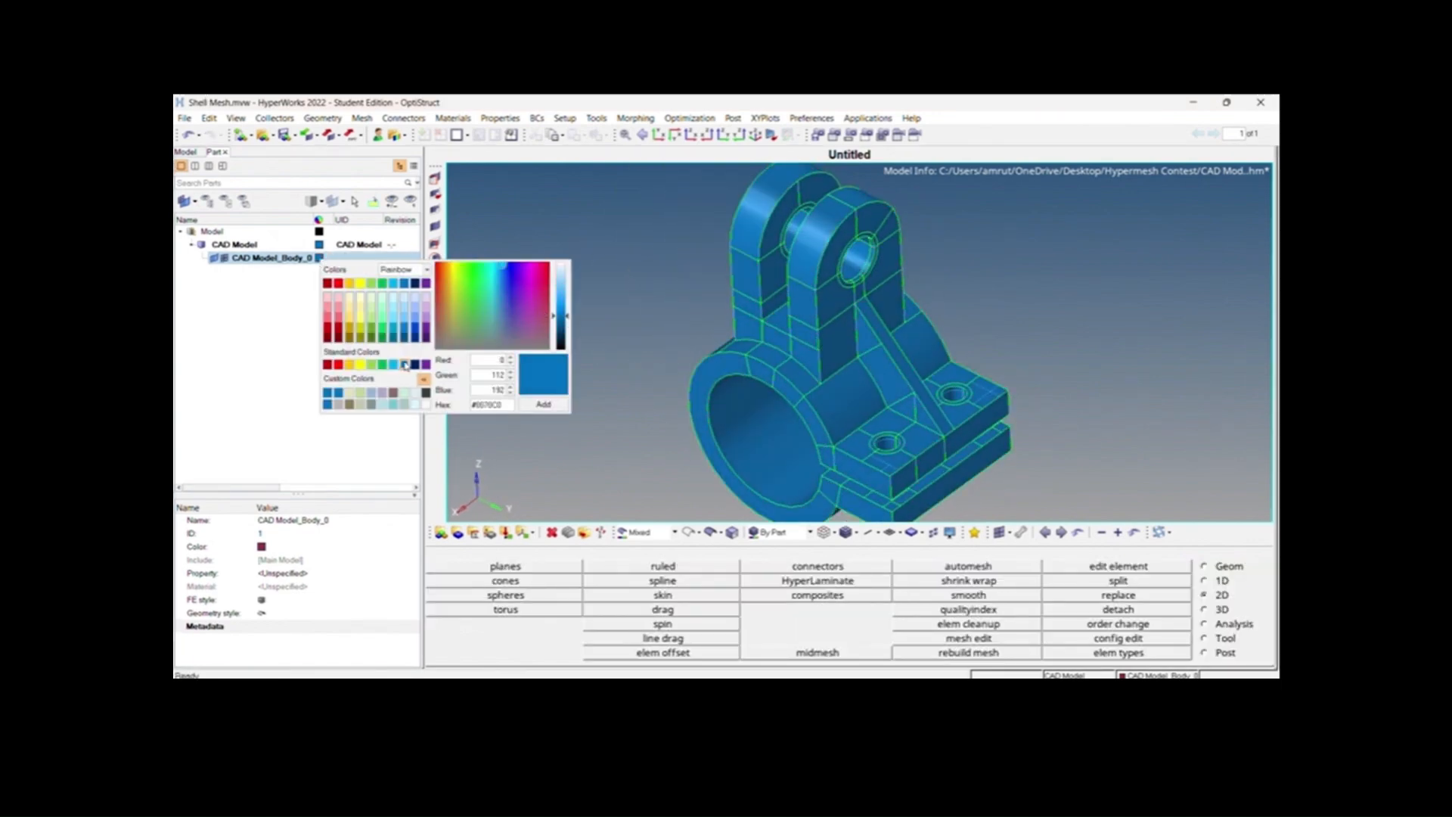
click(665, 406)
ctrl+drag(665, 406, 808, 369)
scroll(808, 367, up, 2)
scroll(810, 367, down, 3)
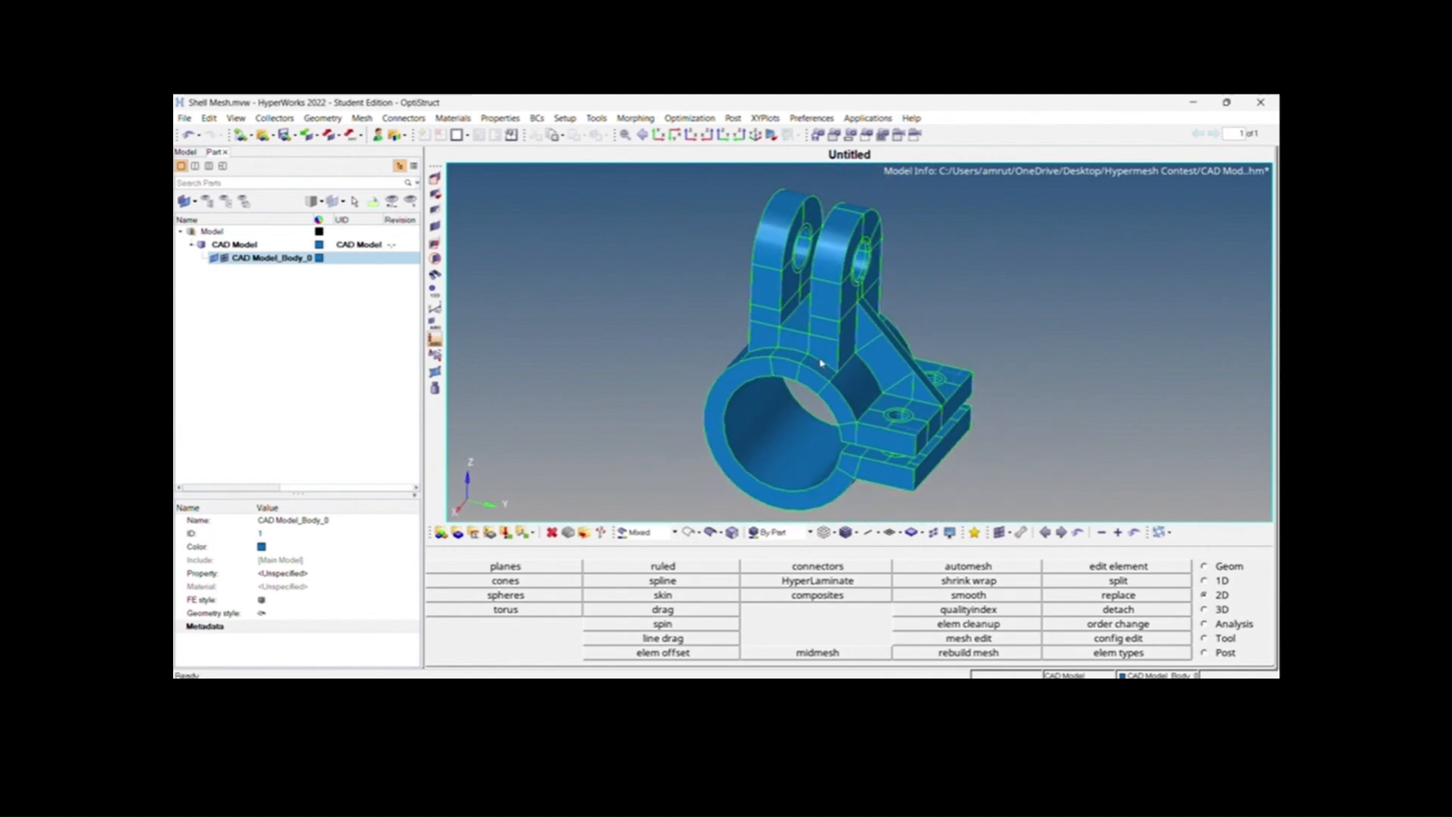
Set up a size and bias automesh with an element size of 5 and the quads mesh type.
ctrl+drag(756, 332, 705, 352)
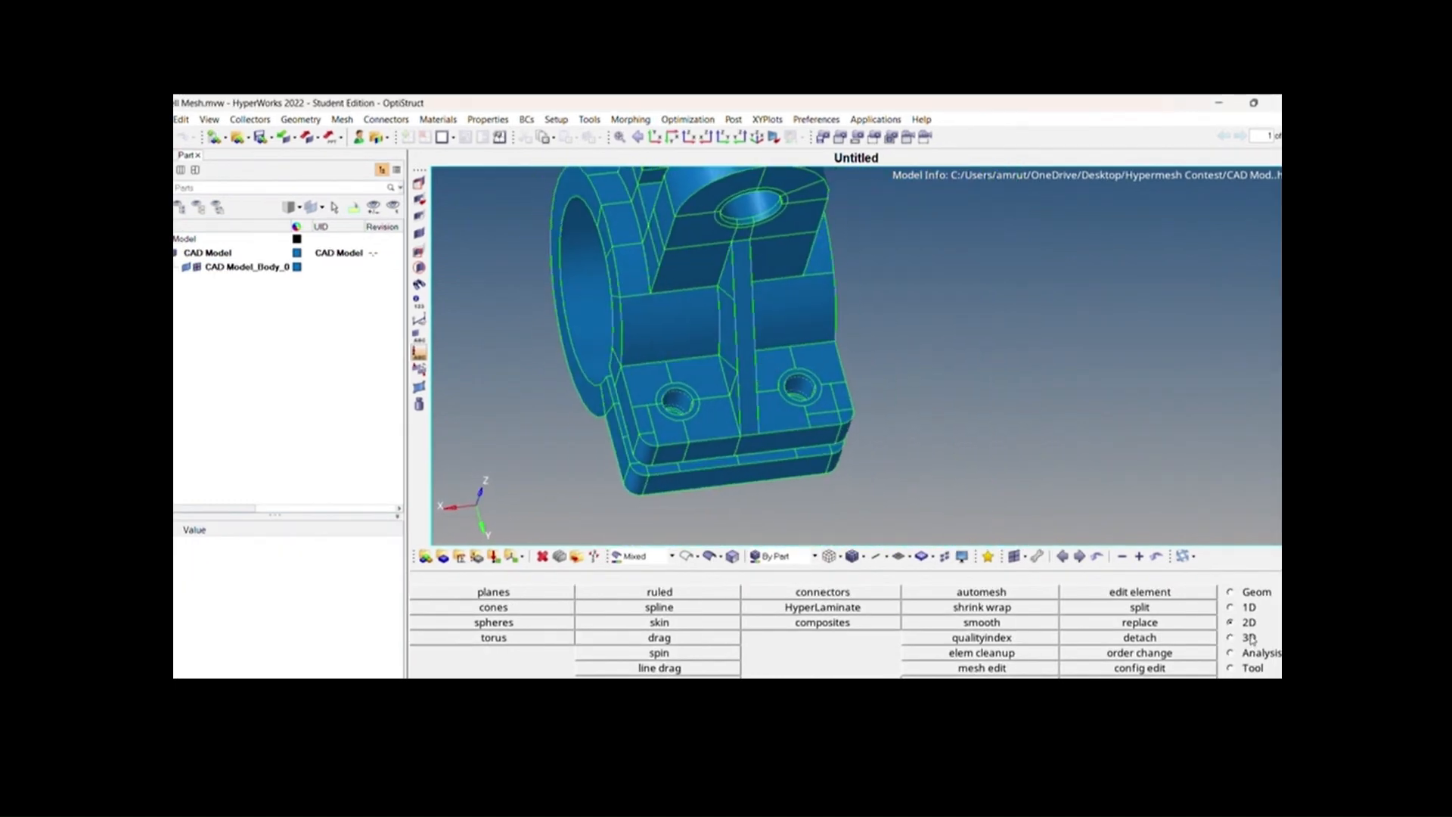
click(1012, 594)
scroll(848, 505, up, 2)
click(840, 593)
text(5)
key(Return)
click(742, 607)
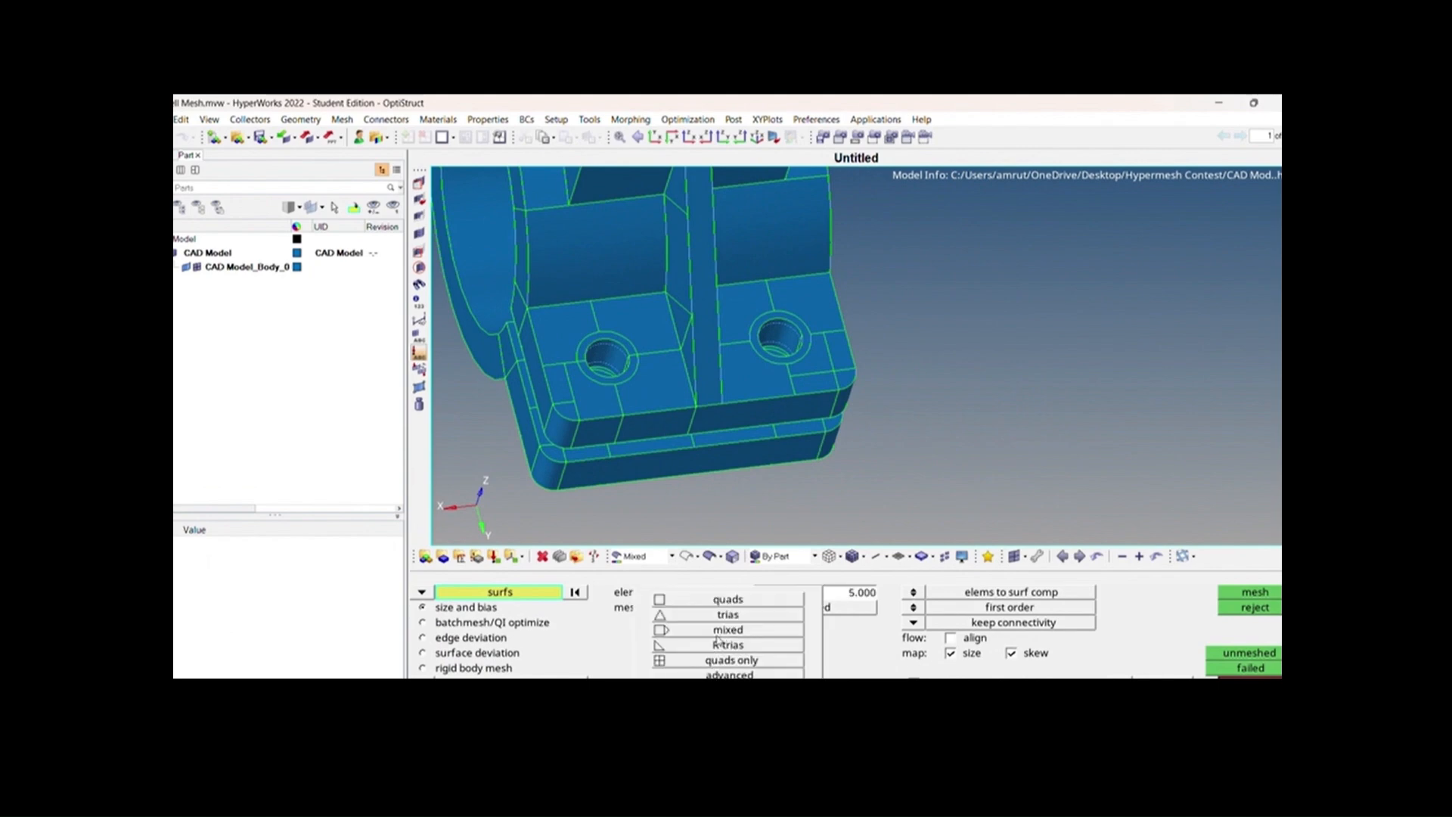
click(757, 606)
Automesh the flange surface patch between the bolt hole and the rib.
ctrl+drag(801, 438, 835, 415)
click(733, 454)
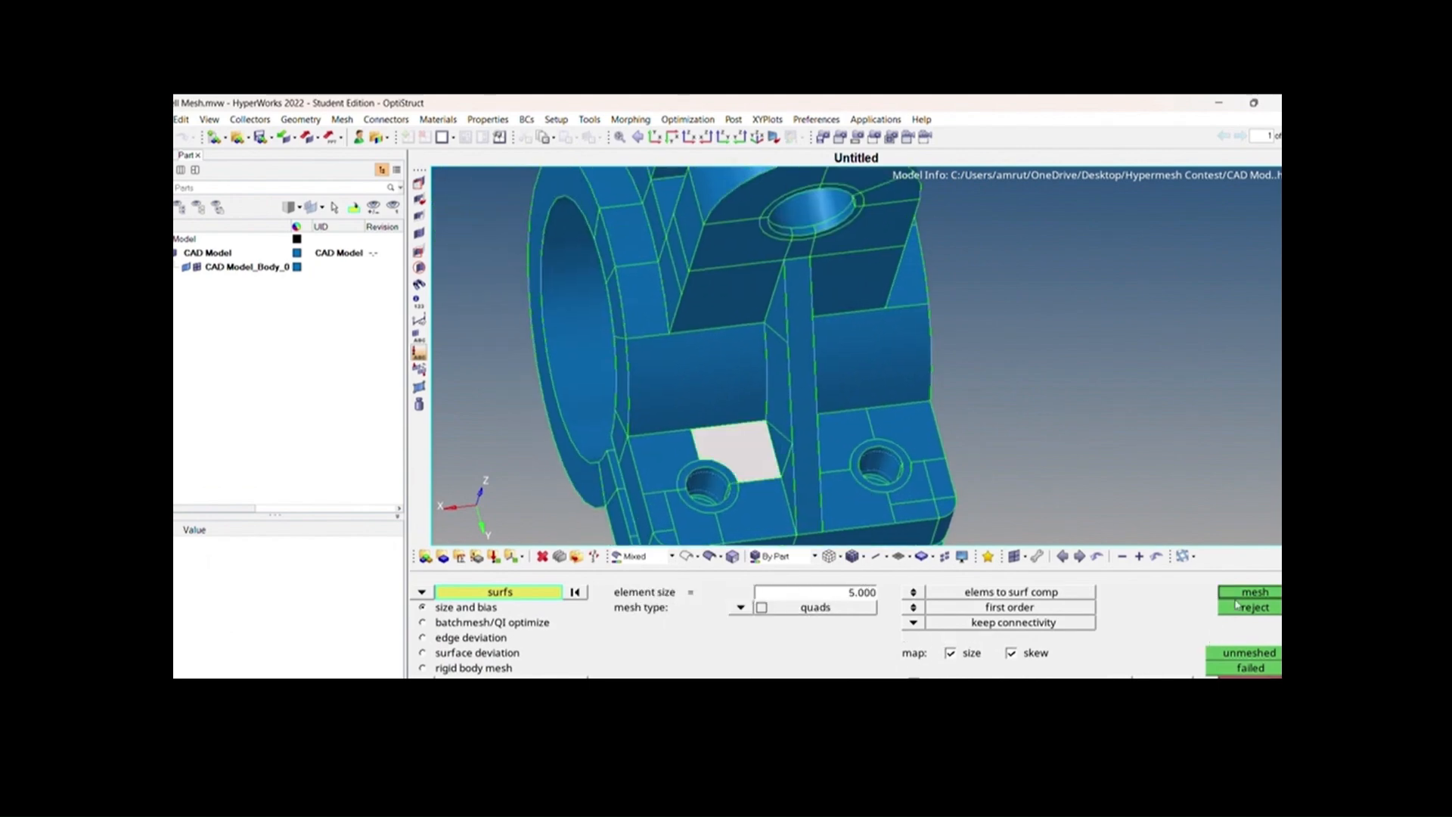
middle_click(733, 455)
scroll(703, 465, up, 3)
Increase the element densities on the patch's hole arc and outer edges and remesh it.
click(668, 467)
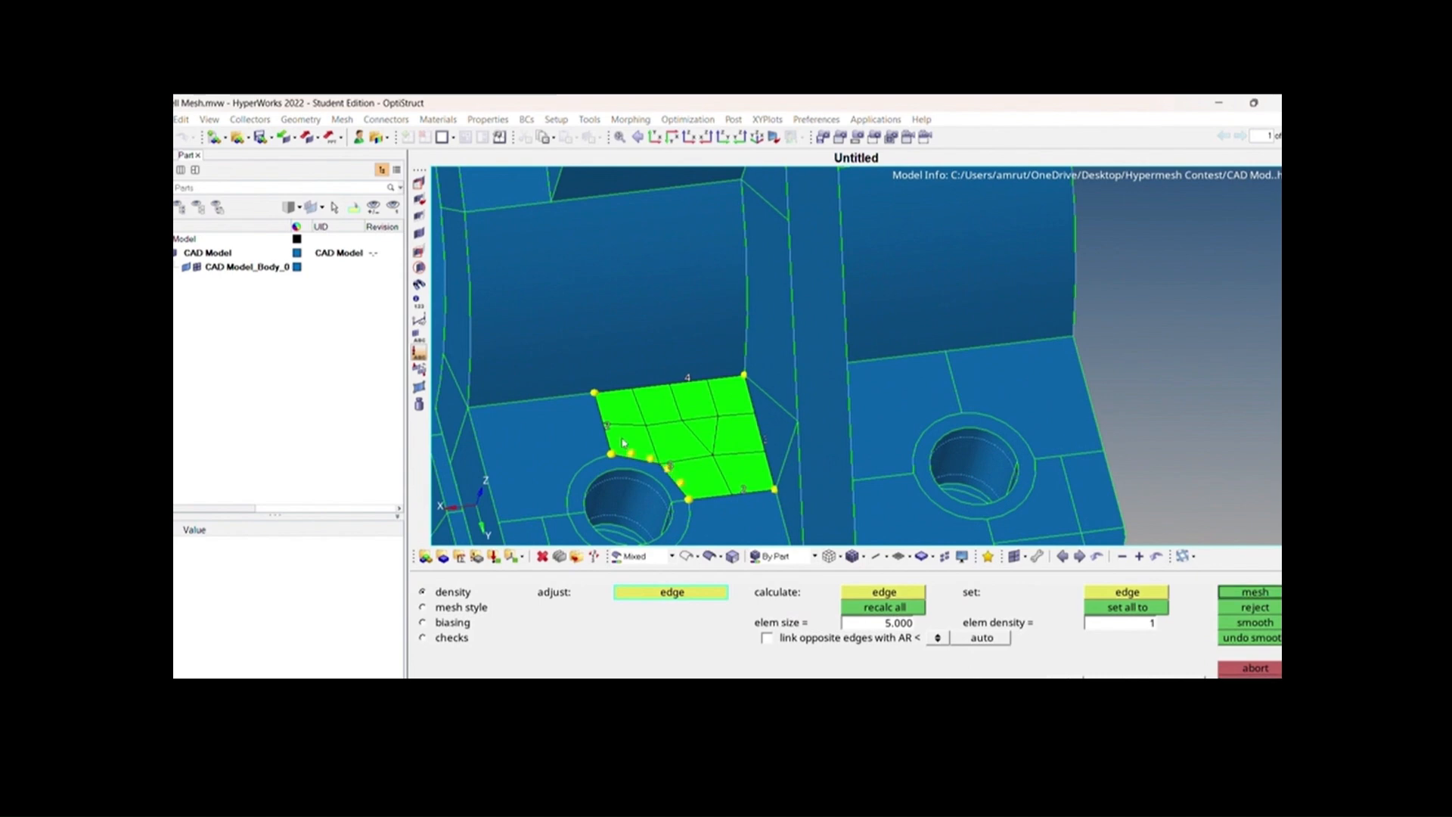
click(612, 432)
ctrl+drag(802, 444, 808, 443)
click(768, 439)
click(768, 440)
click(750, 490)
click(750, 489)
ctrl+right_drag(646, 416, 673, 375)
click(727, 338)
click(727, 338)
click(1238, 594)
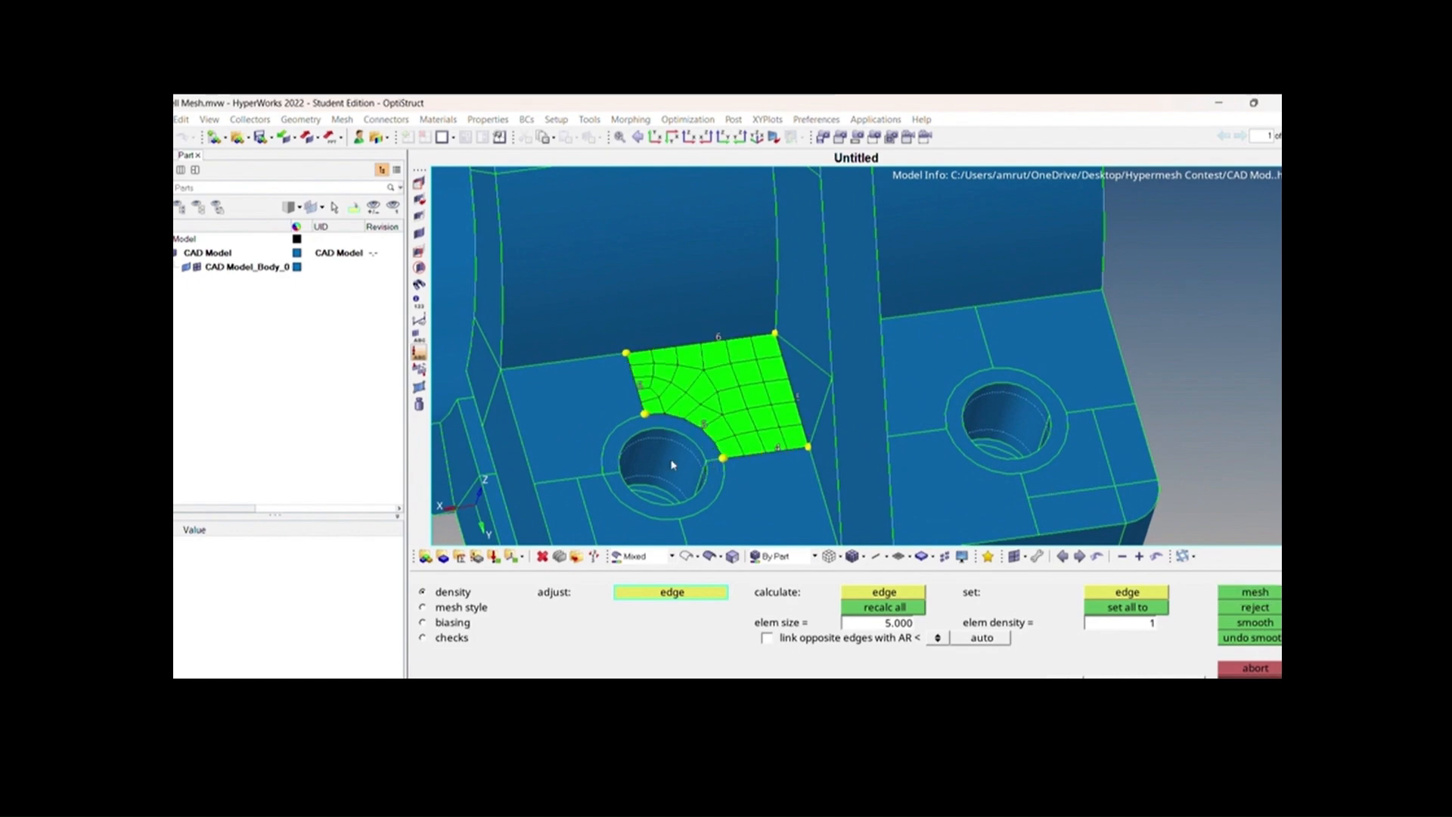
Refine the densities of the patch's two side edges and hole arc and regenerate its mesh.
click(640, 392)
click(708, 424)
click(794, 398)
click(1252, 593)
Set the patch's mesh style to quads mapped as pentagon with size and skew mapping off, and remesh it.
click(422, 607)
click(621, 656)
click(1106, 607)
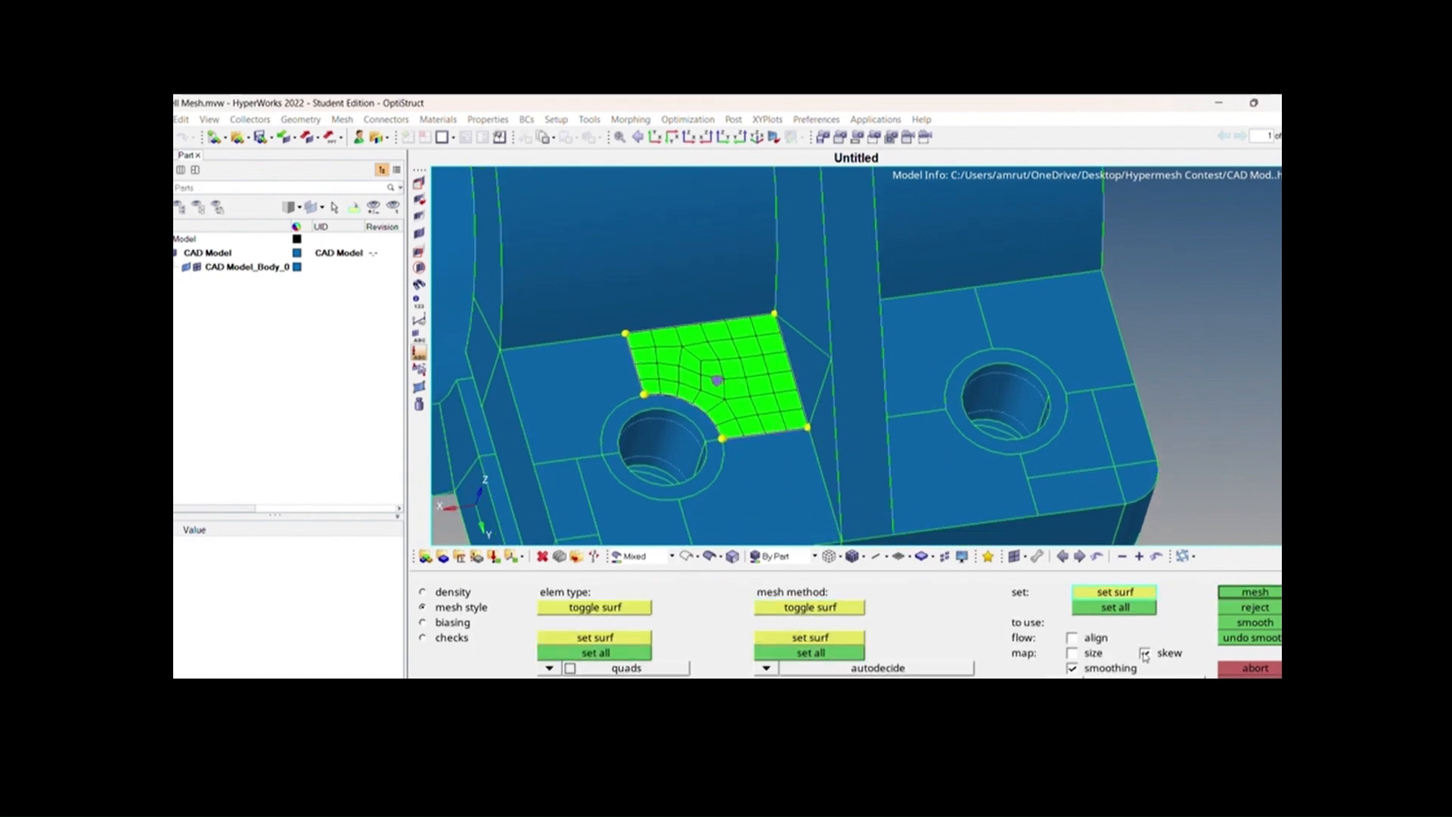
click(768, 669)
click(754, 645)
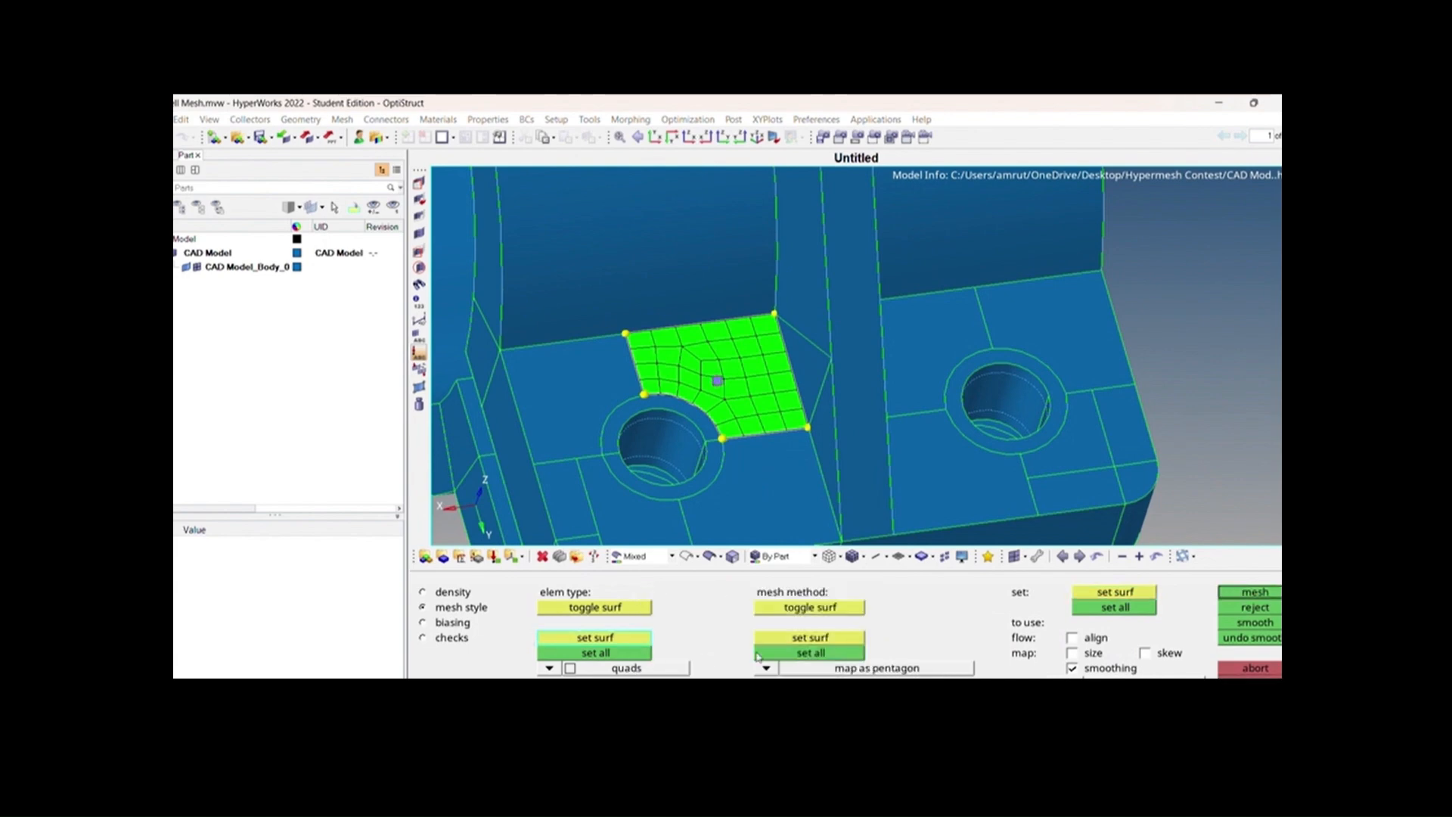
click(1236, 594)
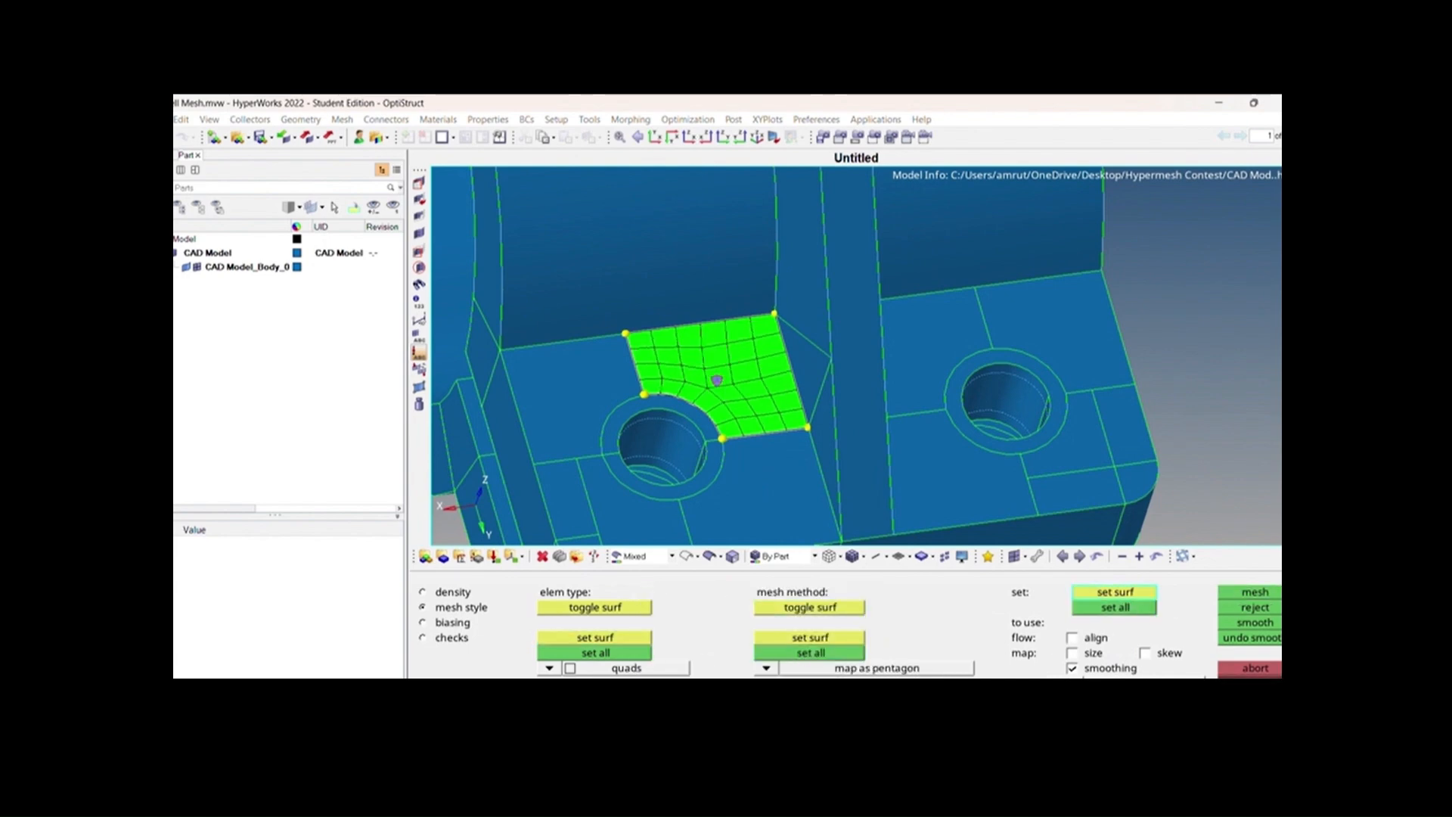
Open the element quality checks for the patch, accept its mesh and leave automesh.
ctrl+right_drag(735, 391, 735, 385)
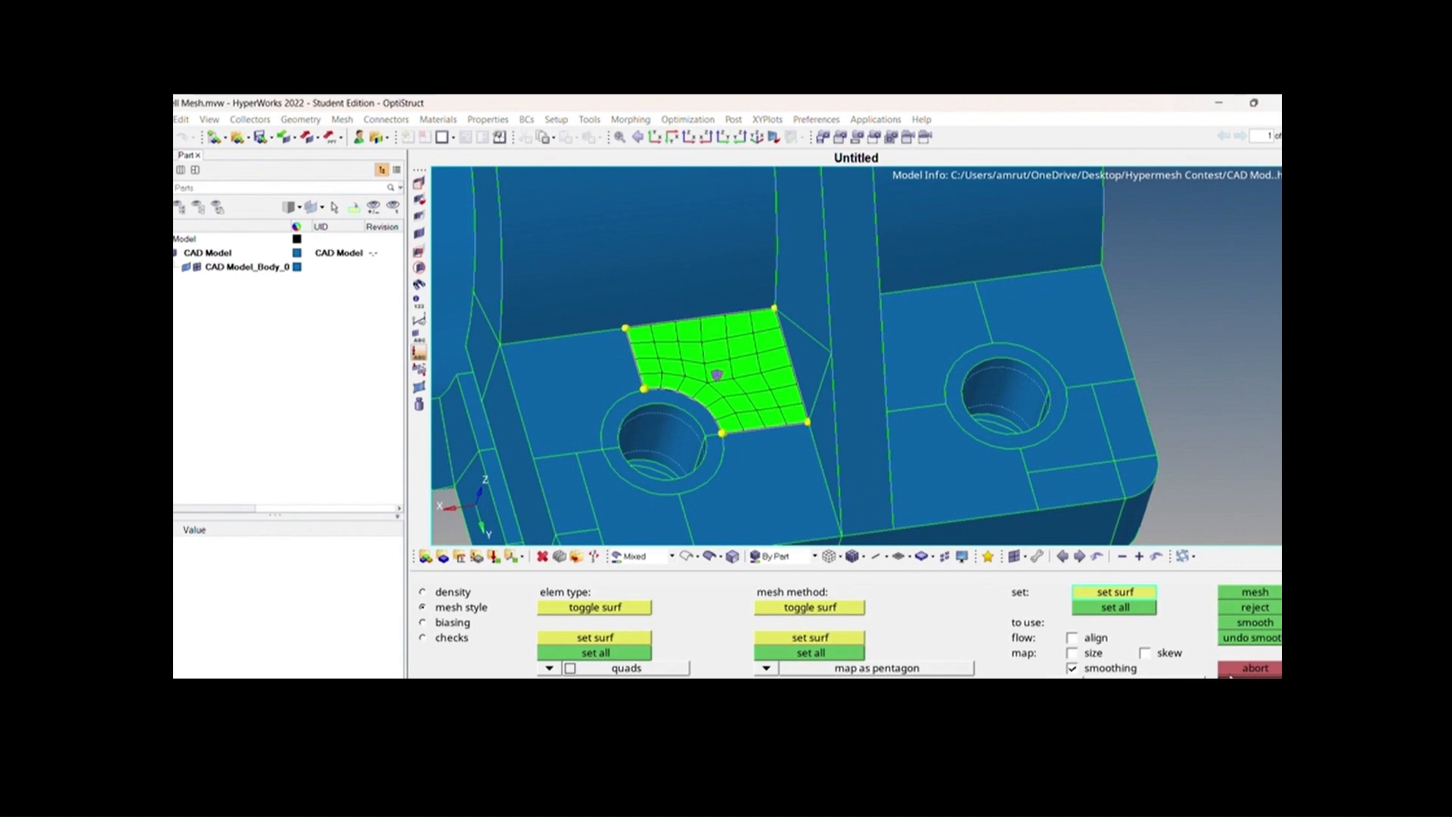
scroll(649, 456, up, 3)
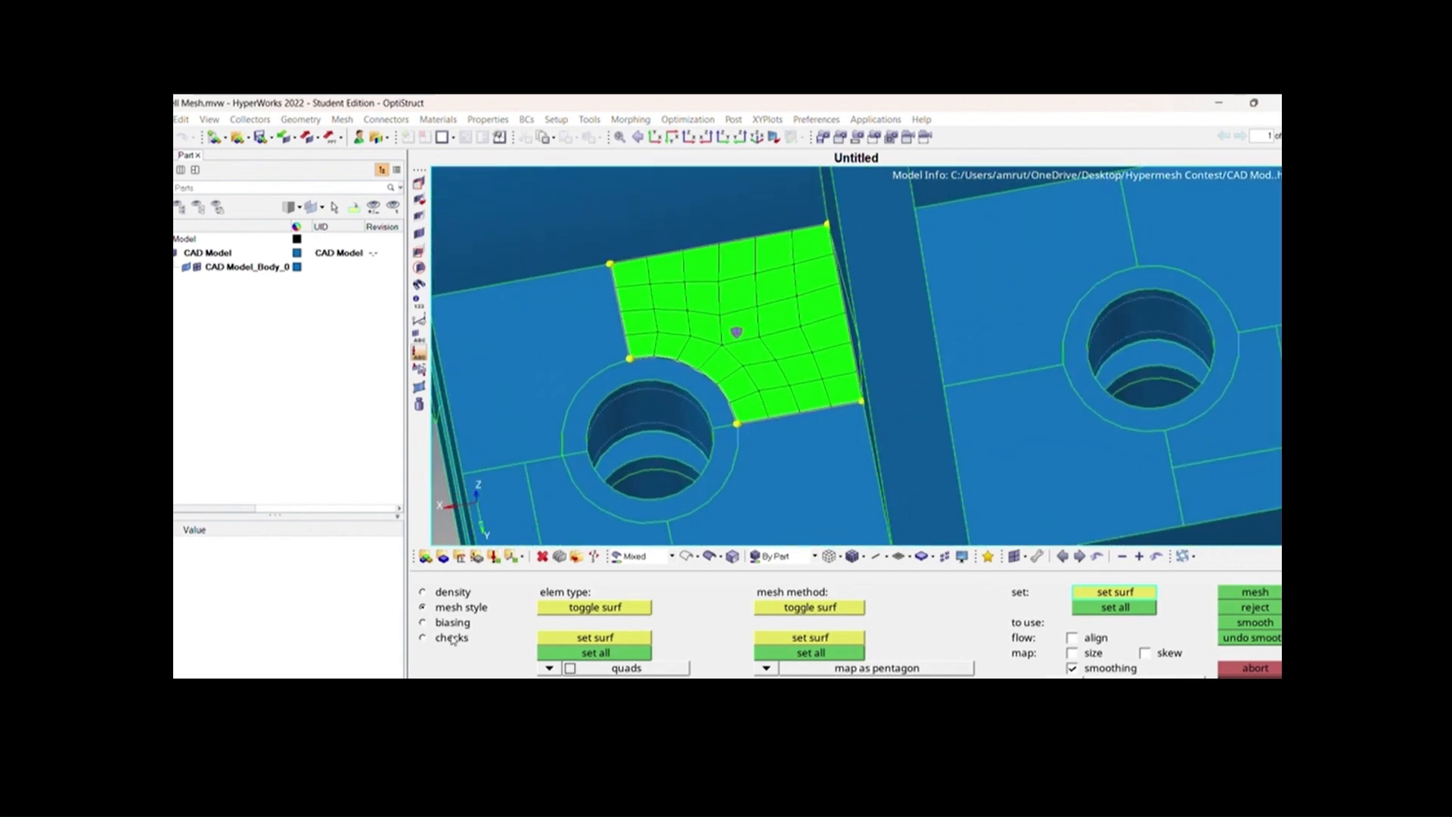
click(452, 638)
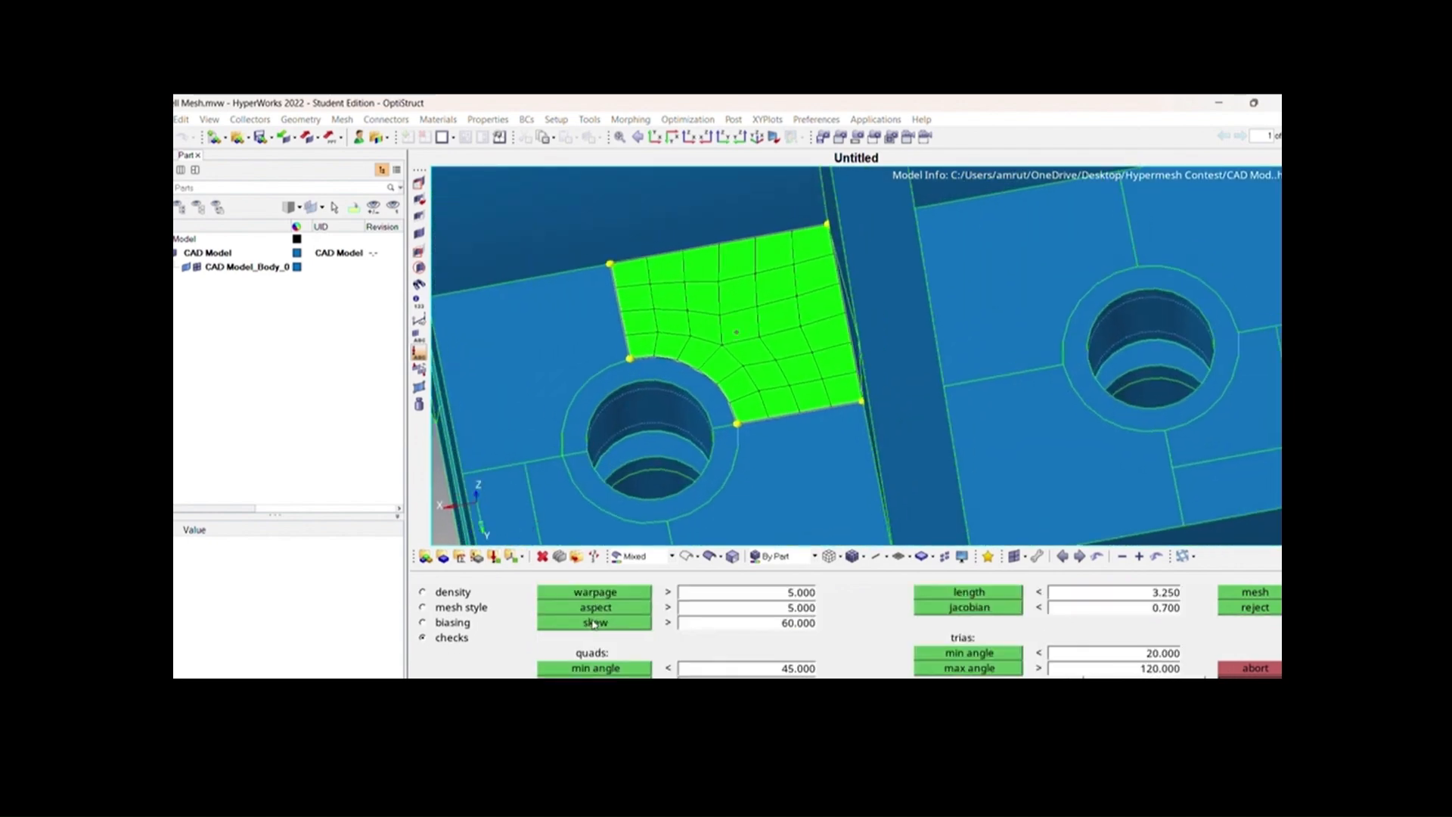
scroll(796, 380, down, 3)
ctrl+drag(797, 379, 871, 388)
click(1252, 678)
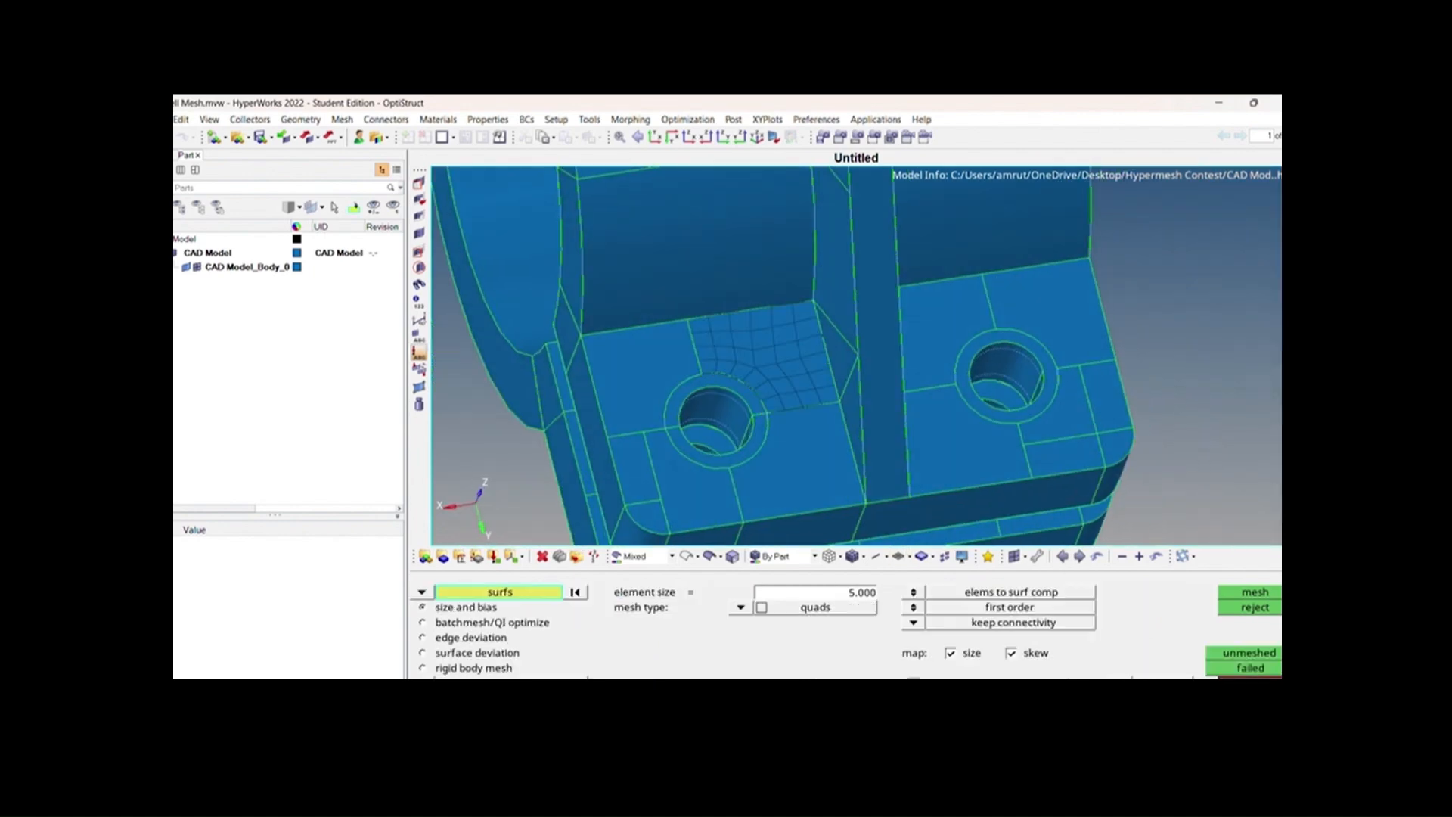
click(1252, 678)
Automesh the neighbouring flange patch between the bolt hole and the flange's outer edge.
ctrl+drag(895, 459, 846, 506)
scroll(847, 461, down, 2)
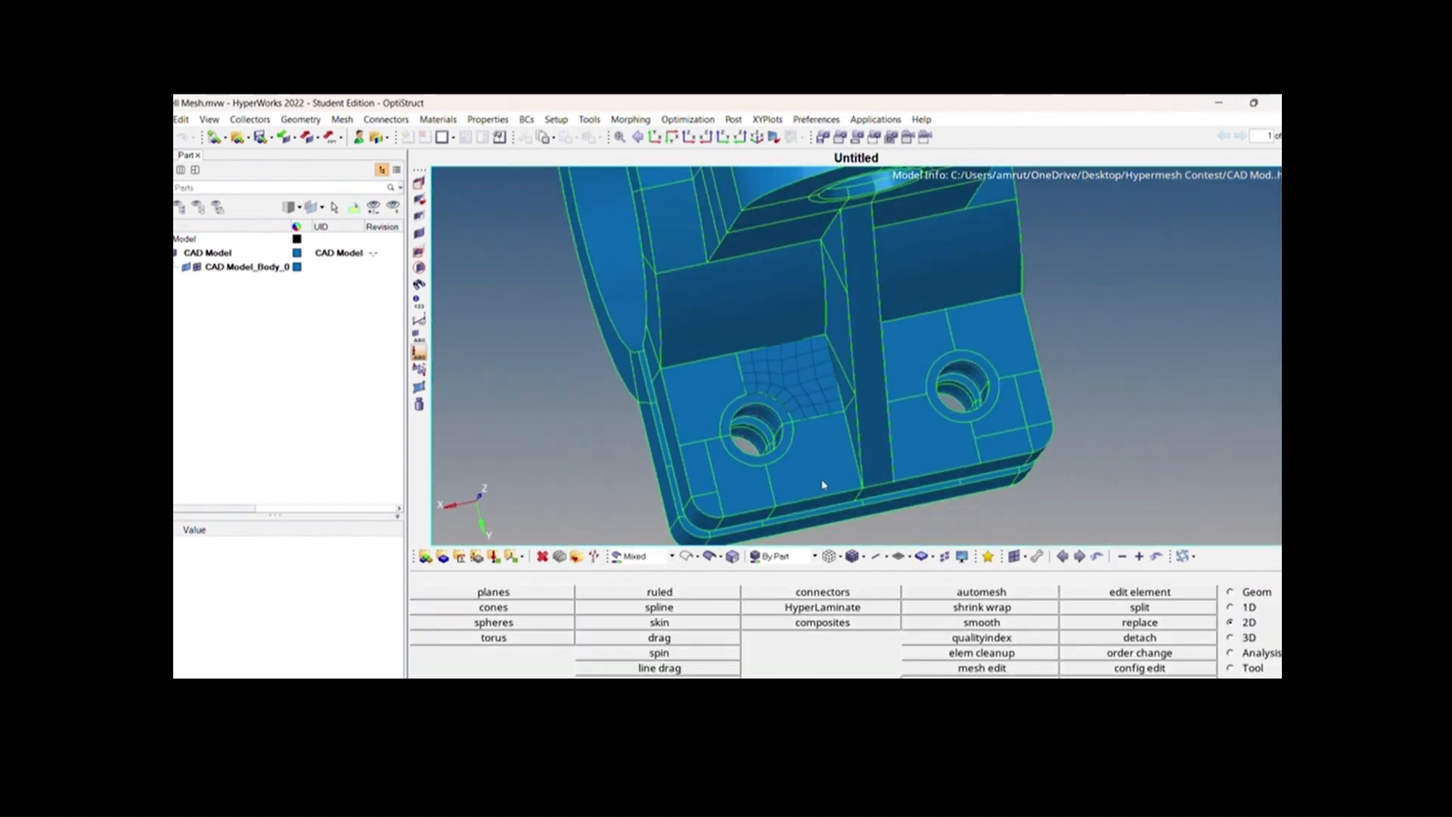
scroll(817, 484, up, 3)
click(982, 593)
click(825, 454)
click(1253, 592)
scroll(859, 501, up, 2)
ctrl+drag(839, 424, 938, 394)
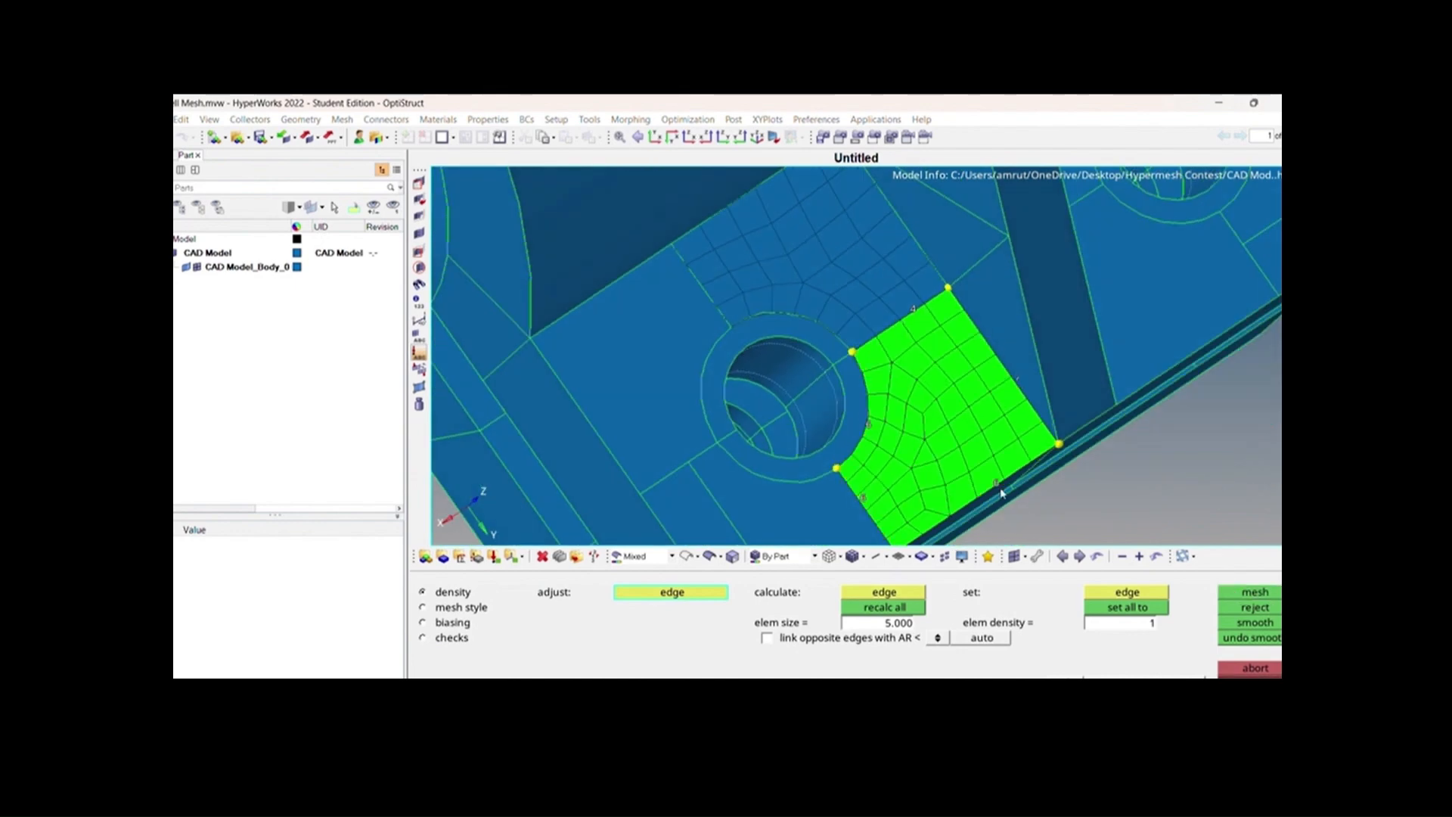
Remesh the flange patches around the bolt hole using the density and mesh style settings.
scroll(1048, 515, up, 1)
click(423, 607)
click(423, 592)
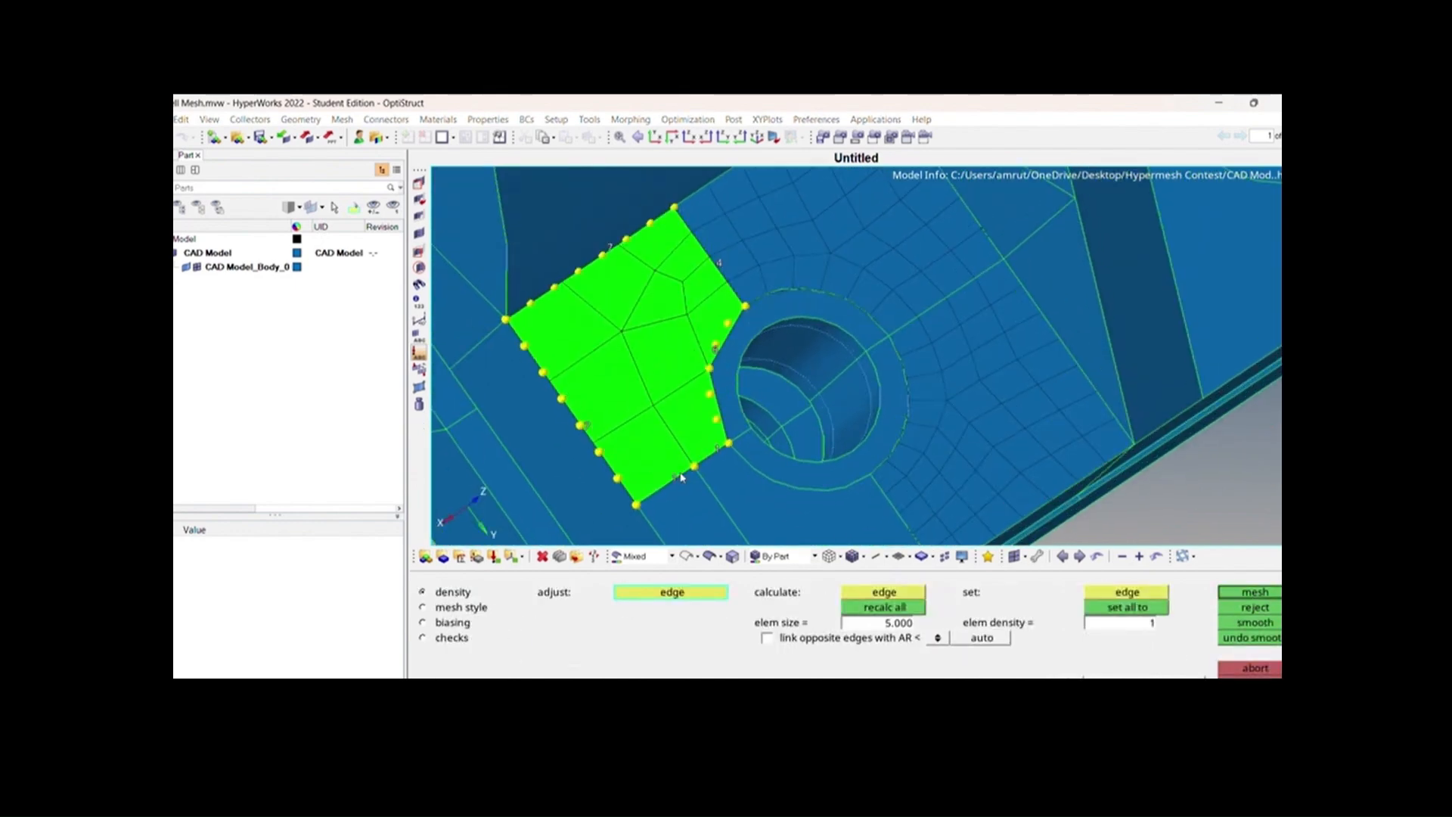
click(423, 608)
click(1253, 592)
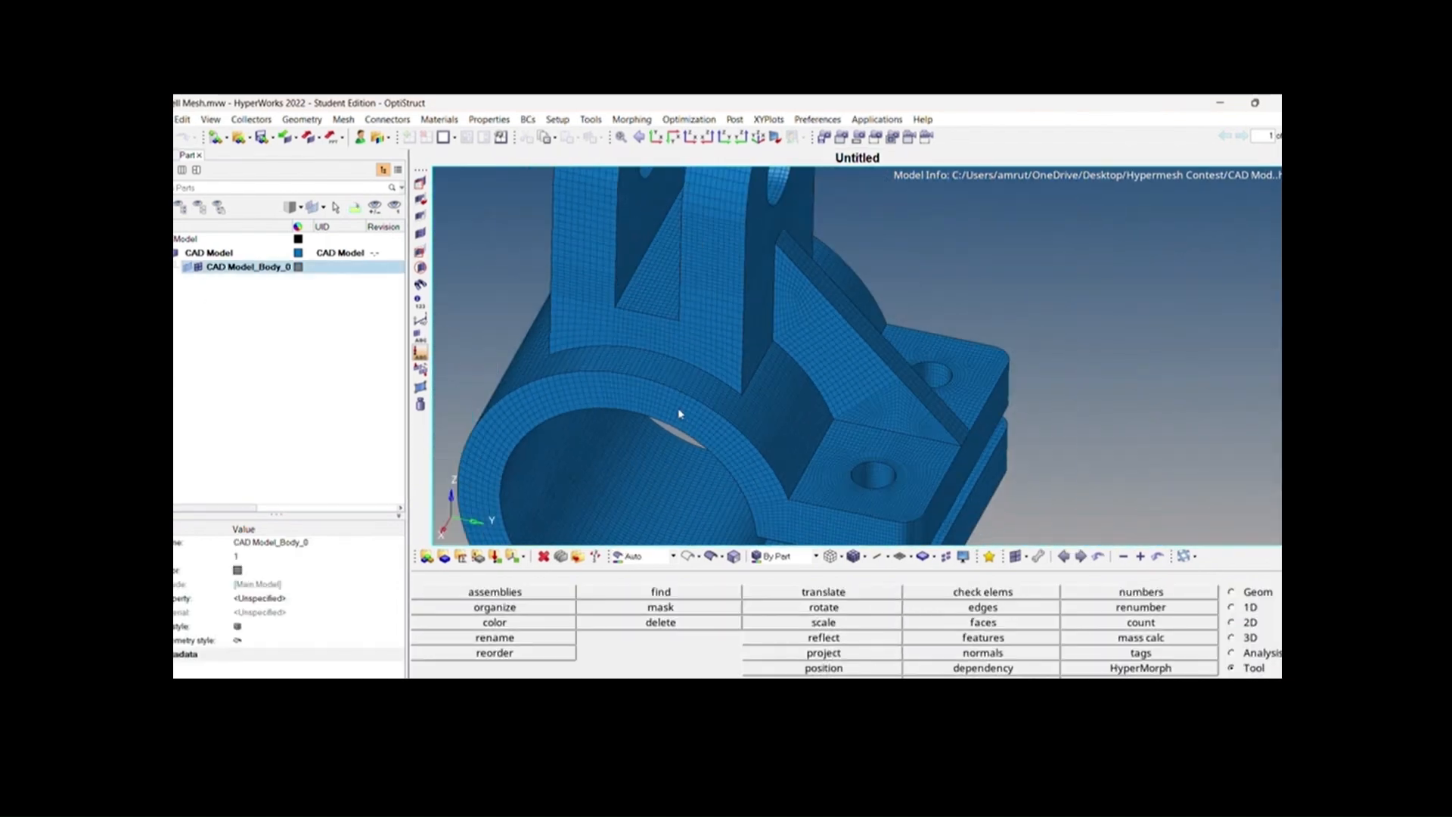
Inspect the fully meshed bracket from several angles and open the element checks.
ctrl+scroll(680, 400, down, 5)
ctrl+drag(680, 399, 685, 371)
ctrl+scroll(685, 370, up, 3)
ctrl+right_drag(685, 373, 803, 378)
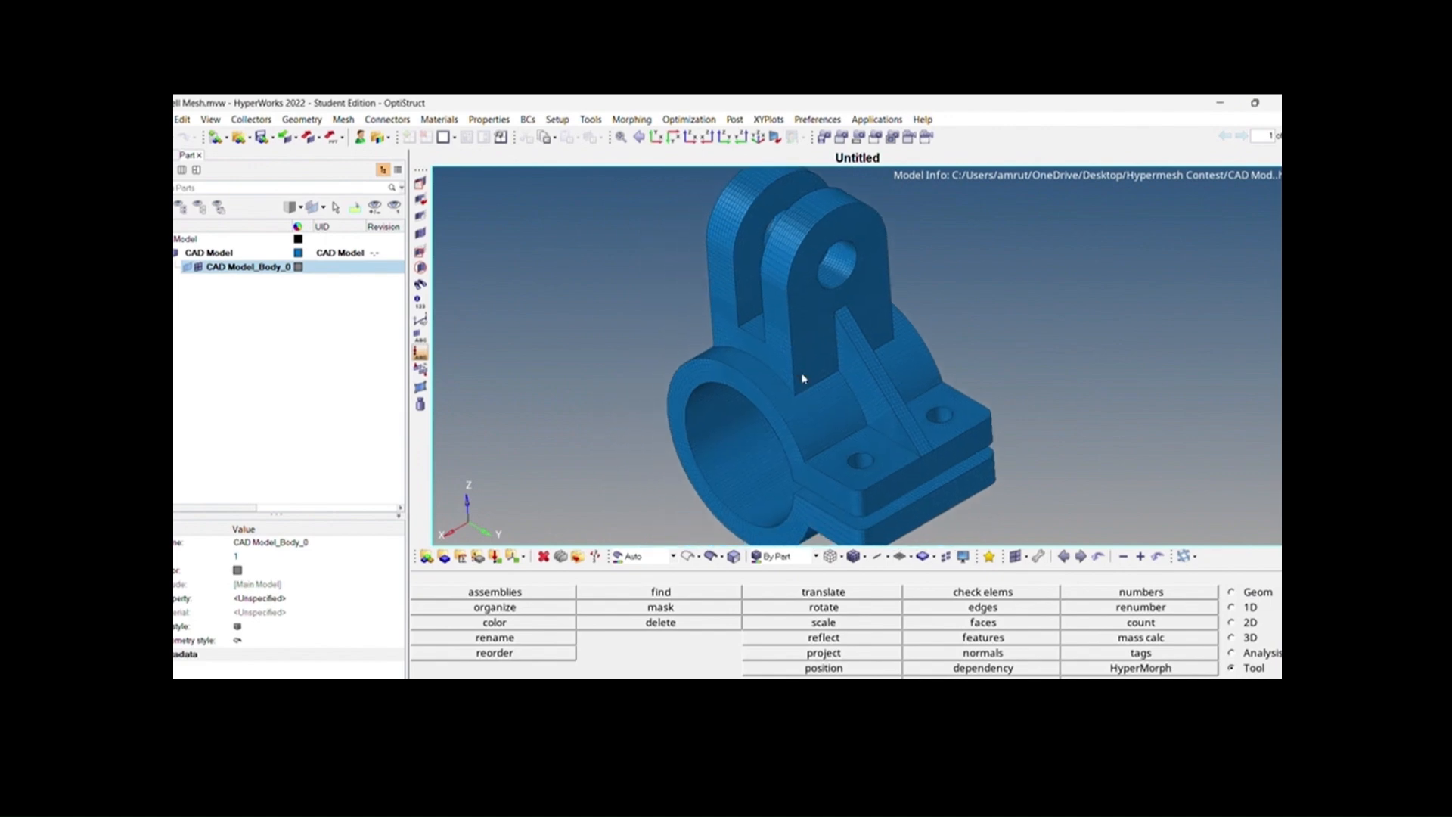
ctrl+right_drag(828, 435, 820, 409)
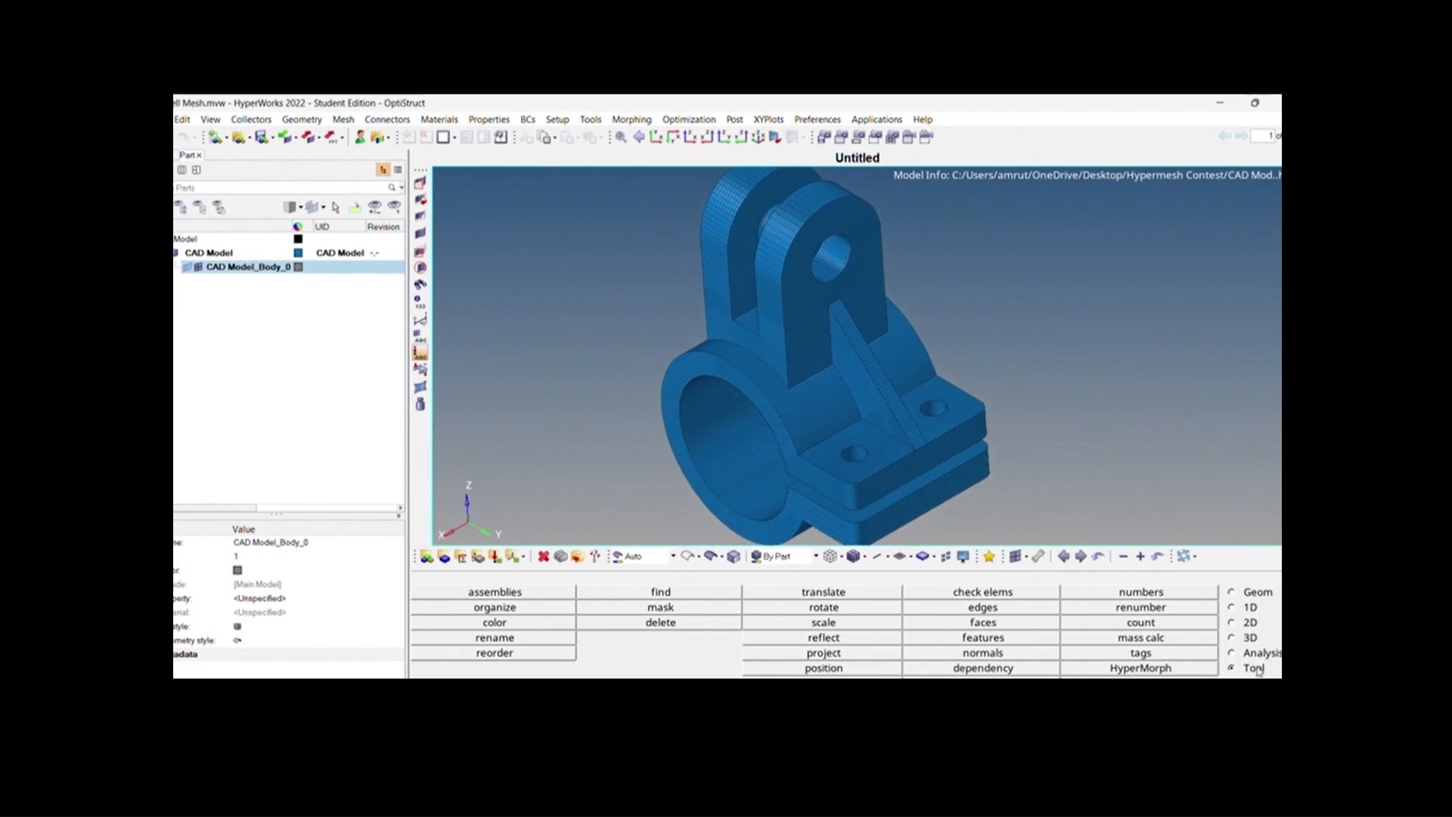
click(929, 596)
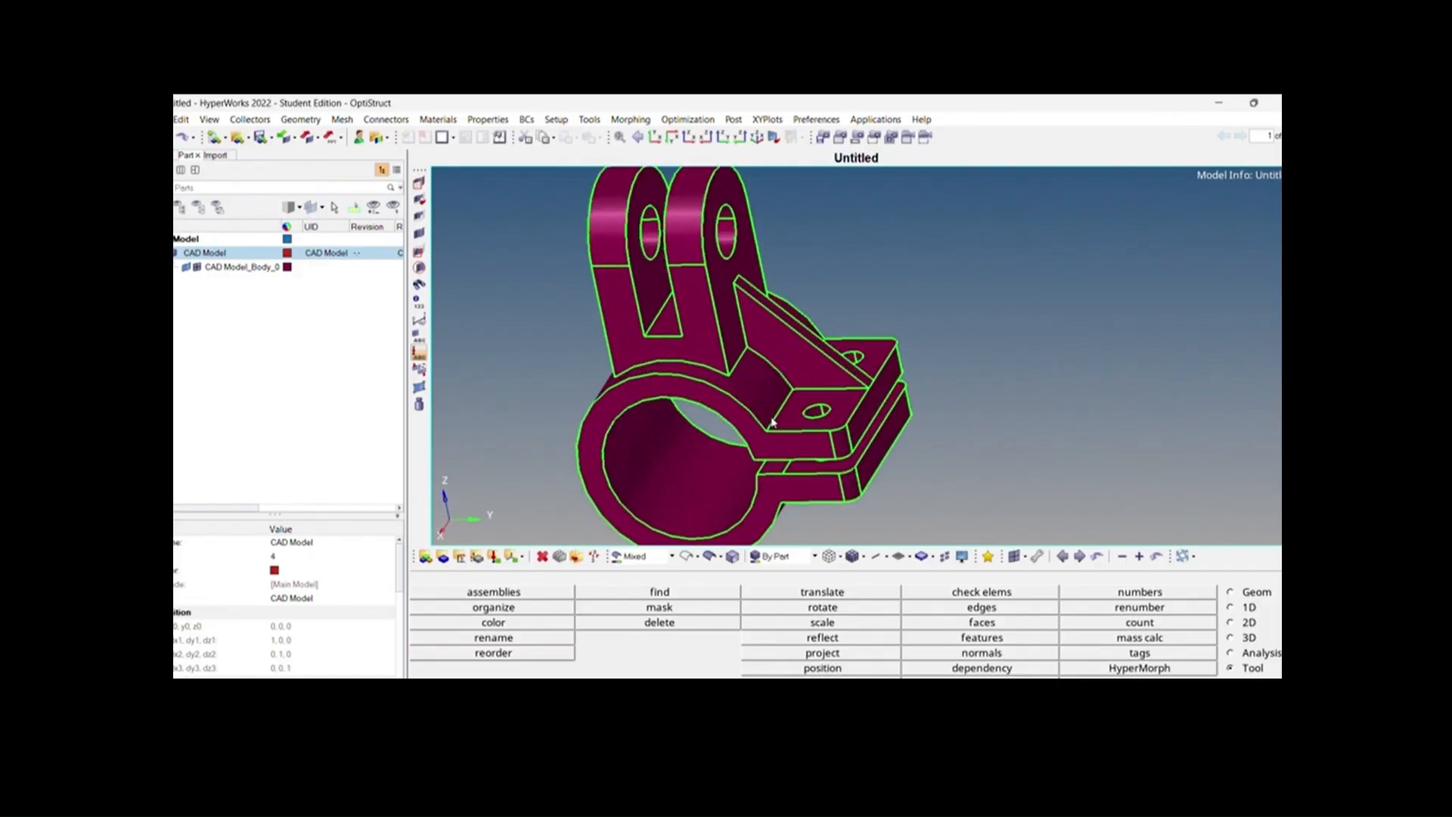
Generate a volume tetra mesh on the bracket solid with trias, tetras and an element size of 3.
scroll(752, 449, up, 8)
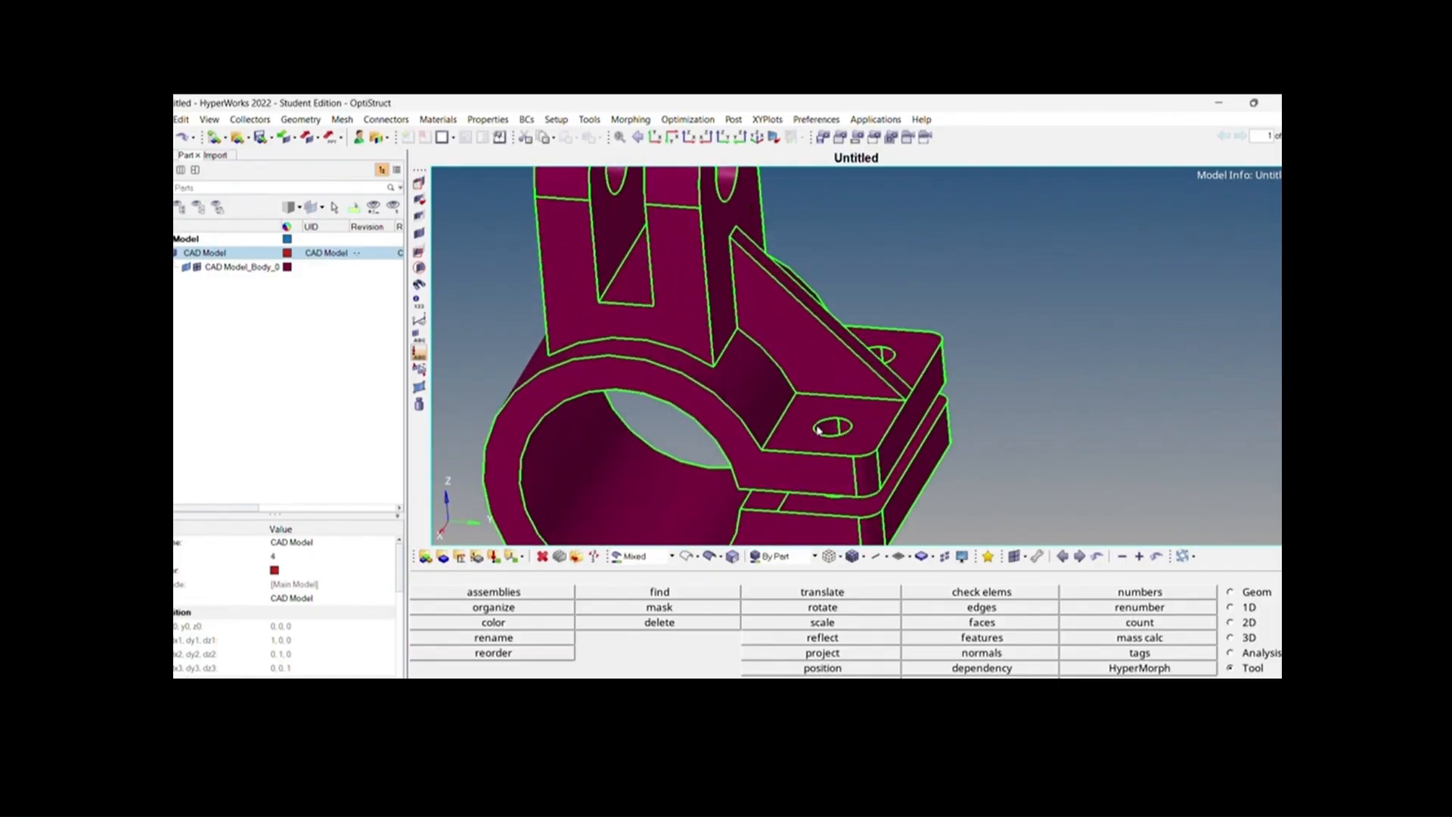
scroll(753, 450, down, 2)
click(1248, 639)
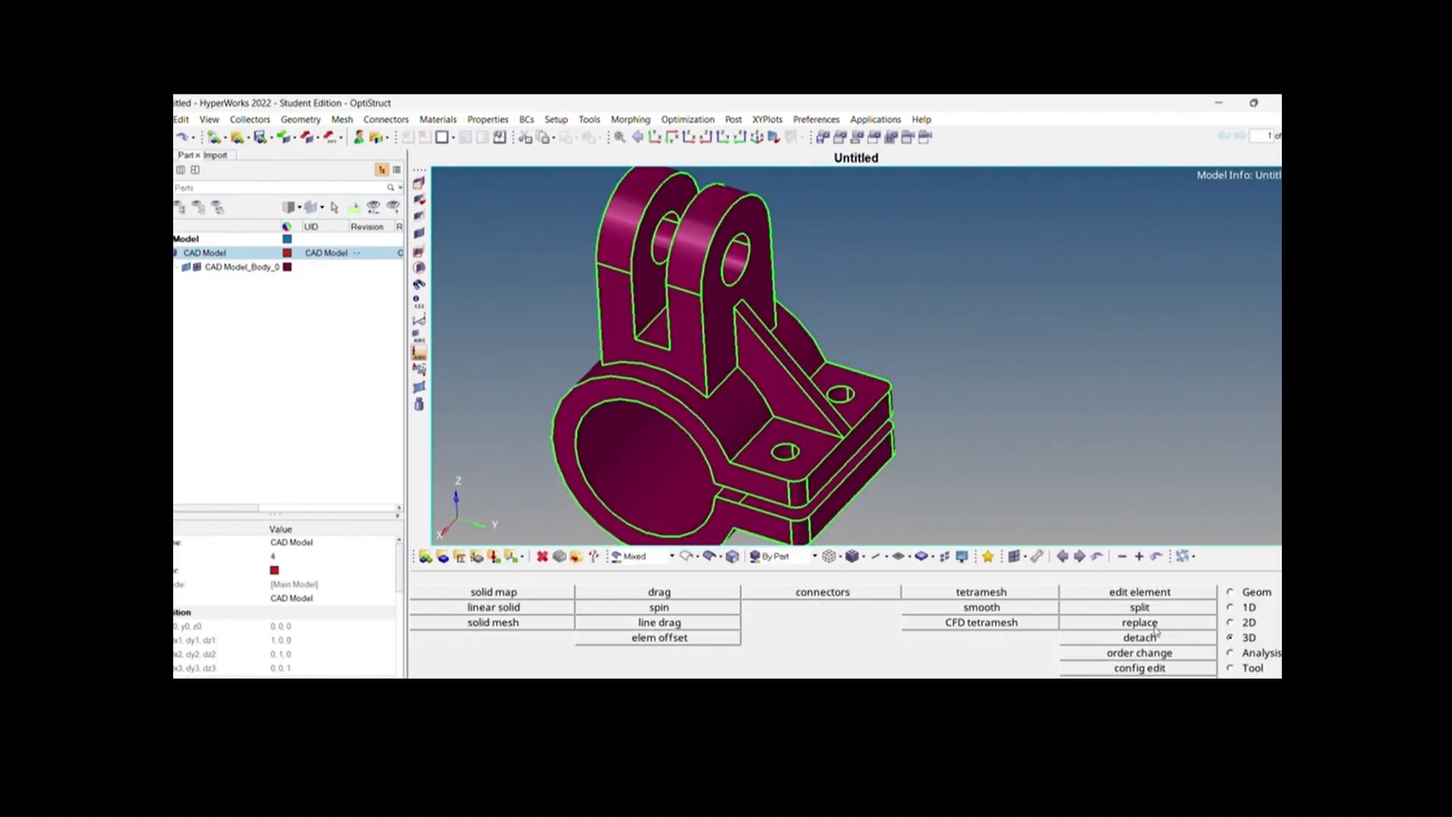
click(981, 593)
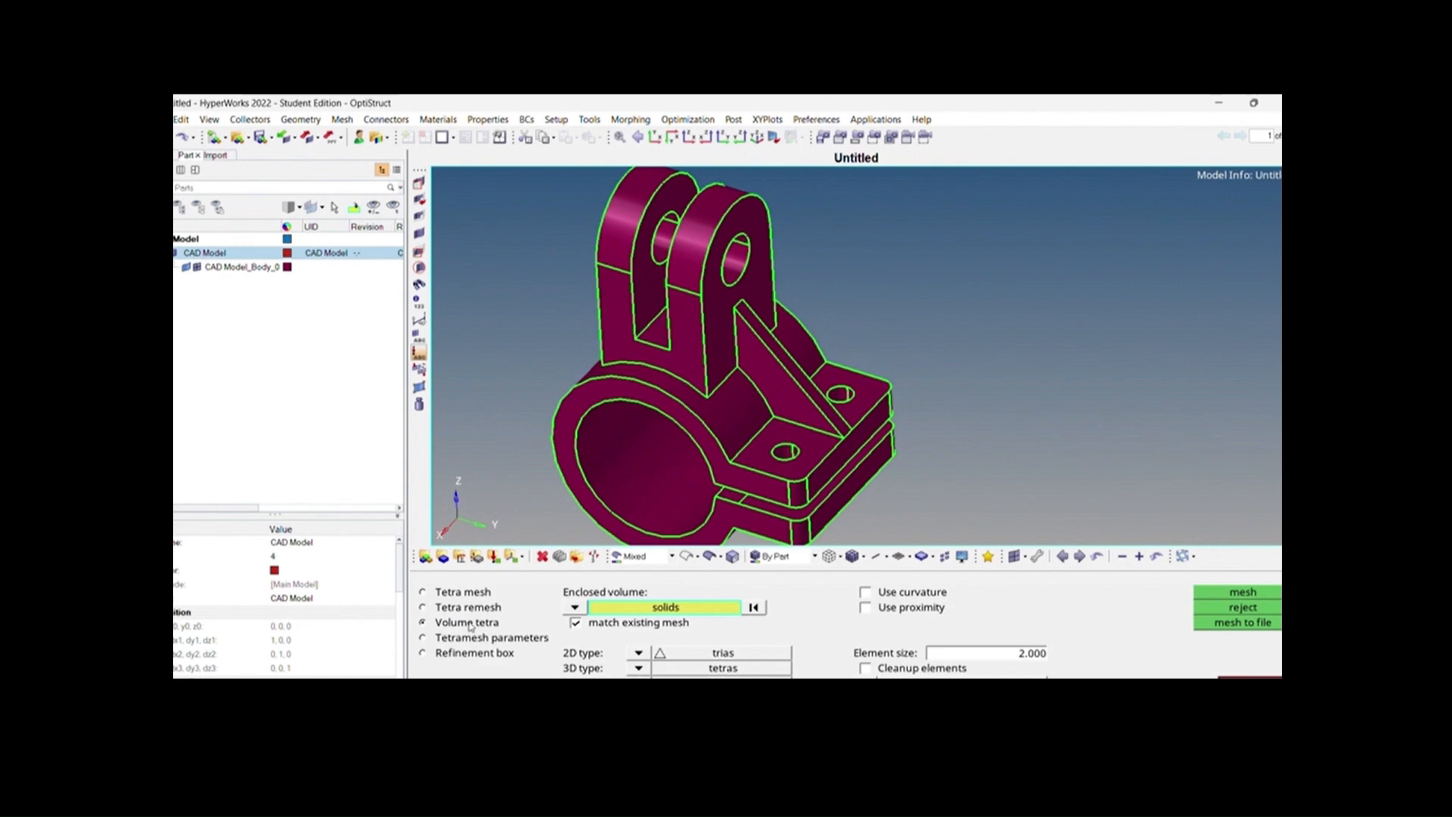
click(693, 484)
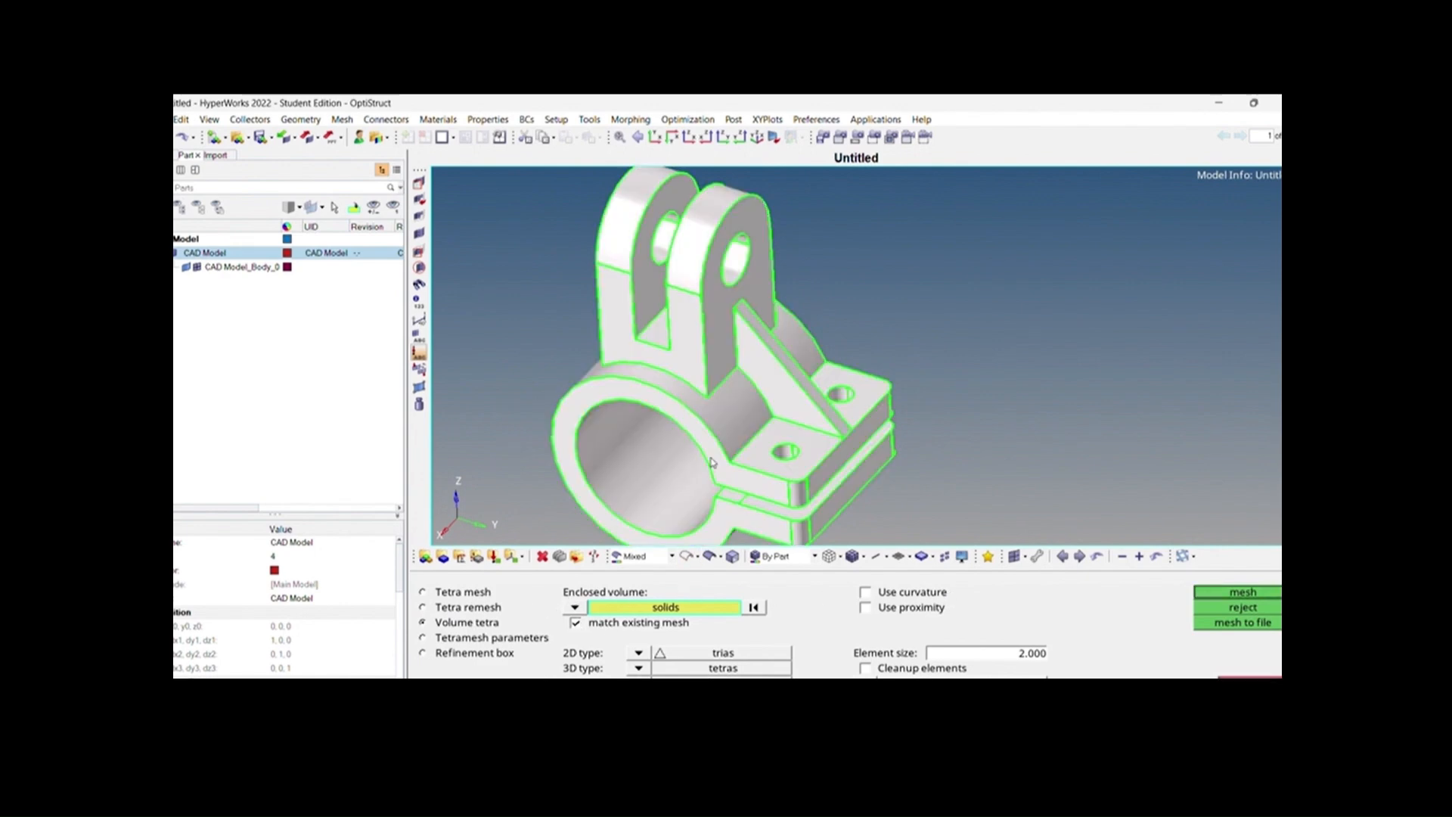
click(1029, 655)
text(2)
click(1259, 594)
scroll(696, 439, up, 5)
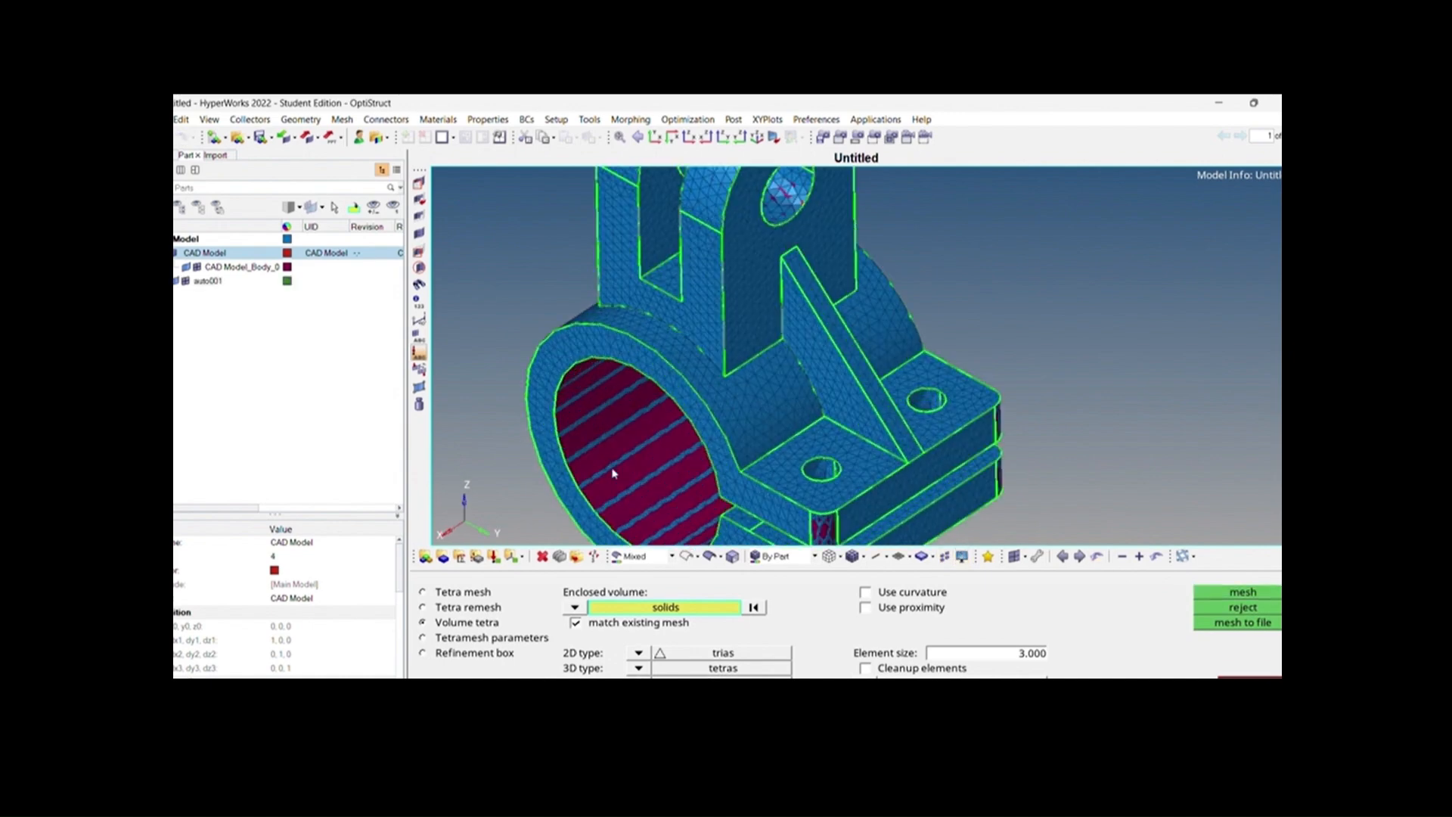
Mask a rectangular block of elements where the lug meets the ring and display the geometry as wireframe.
scroll(696, 439, down, 5)
ctrl+right_drag(696, 440, 678, 459)
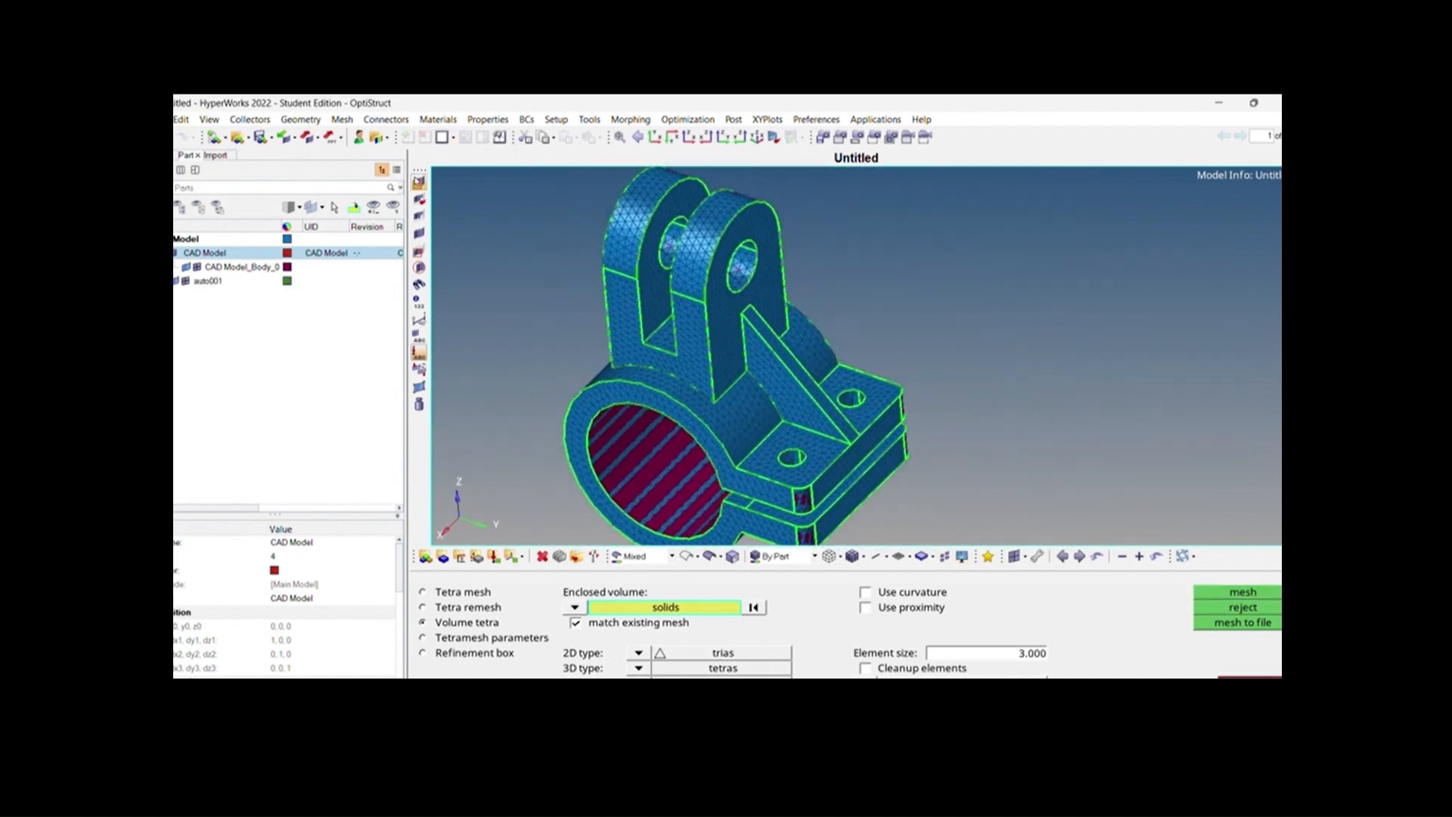
click(419, 183)
shift+drag(681, 377, 771, 459)
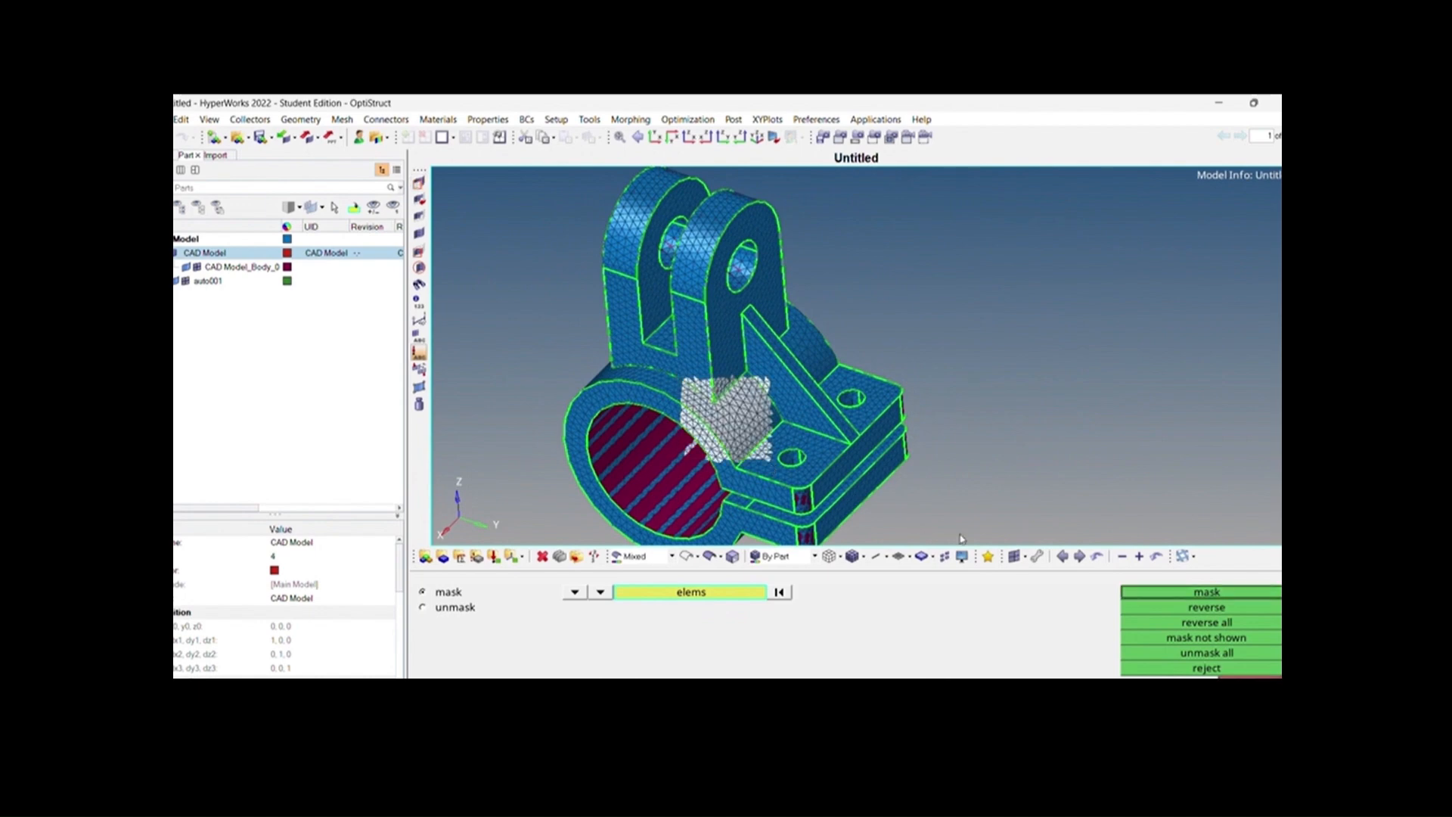
click(1177, 594)
click(688, 558)
scroll(689, 454, up, 2)
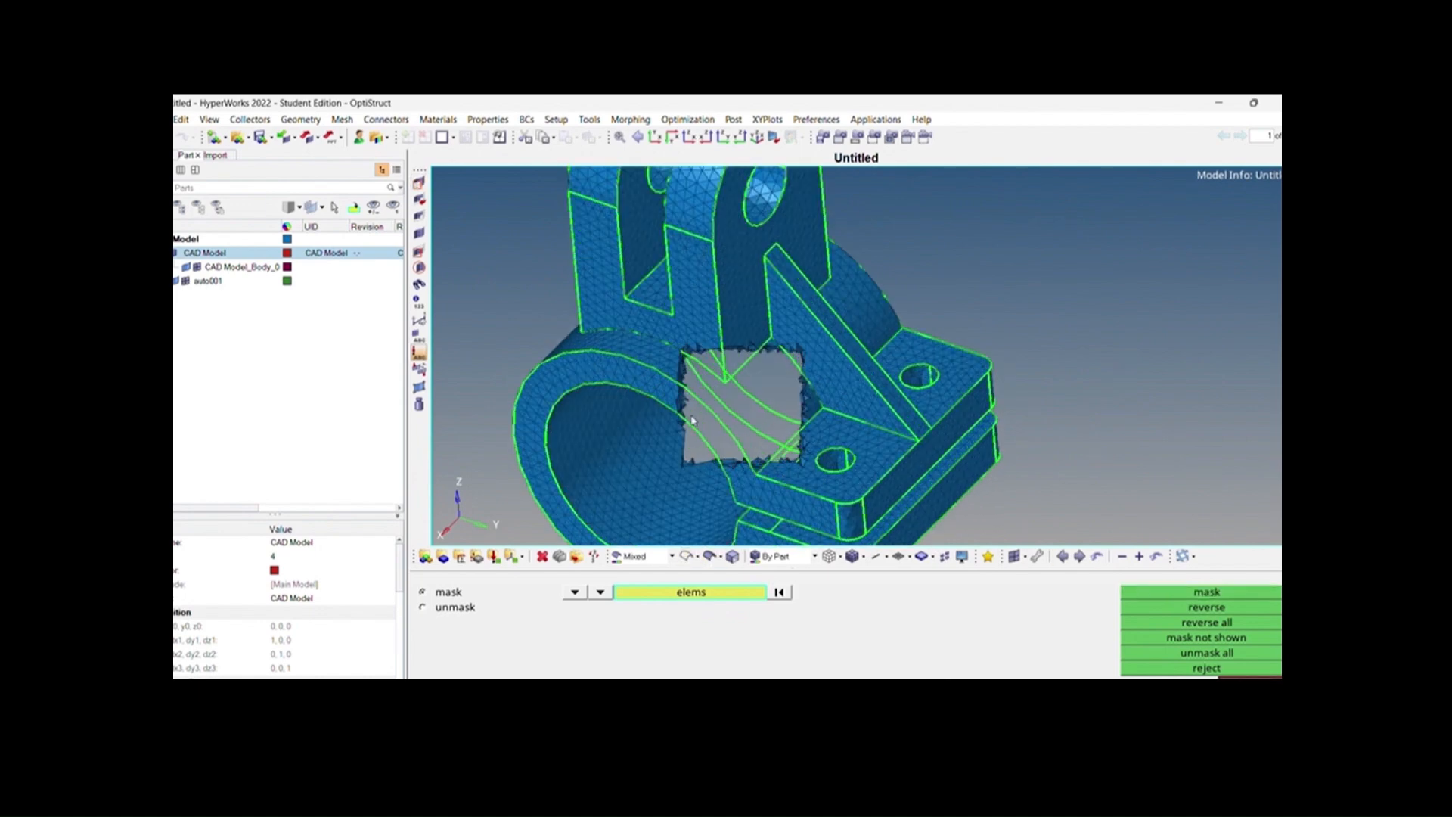
Examine the interior tetra elements through the masked opening, unmask all elements and return to the tetra mesh settings.
scroll(688, 453, up, 8)
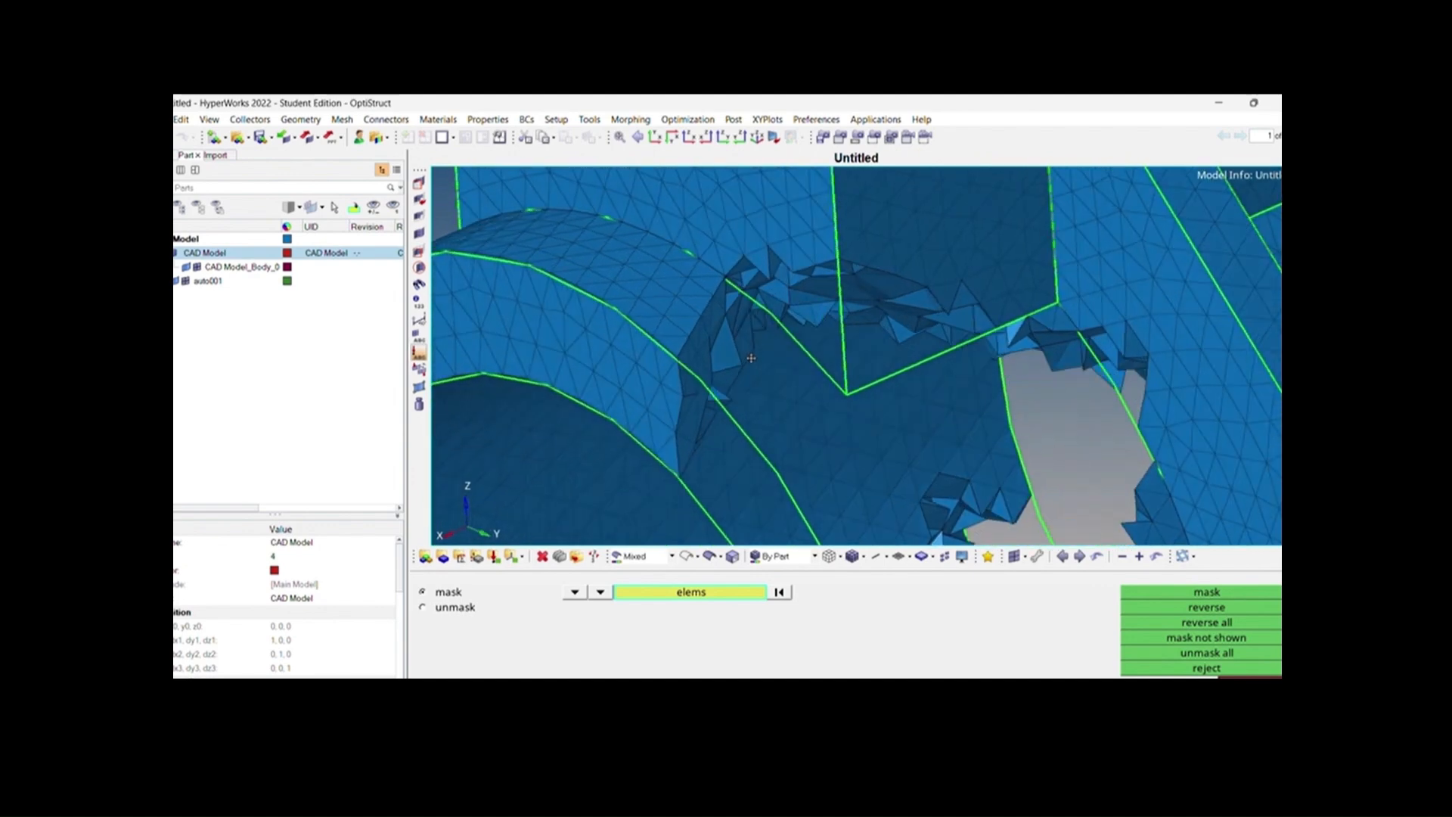
scroll(751, 357, down, 8)
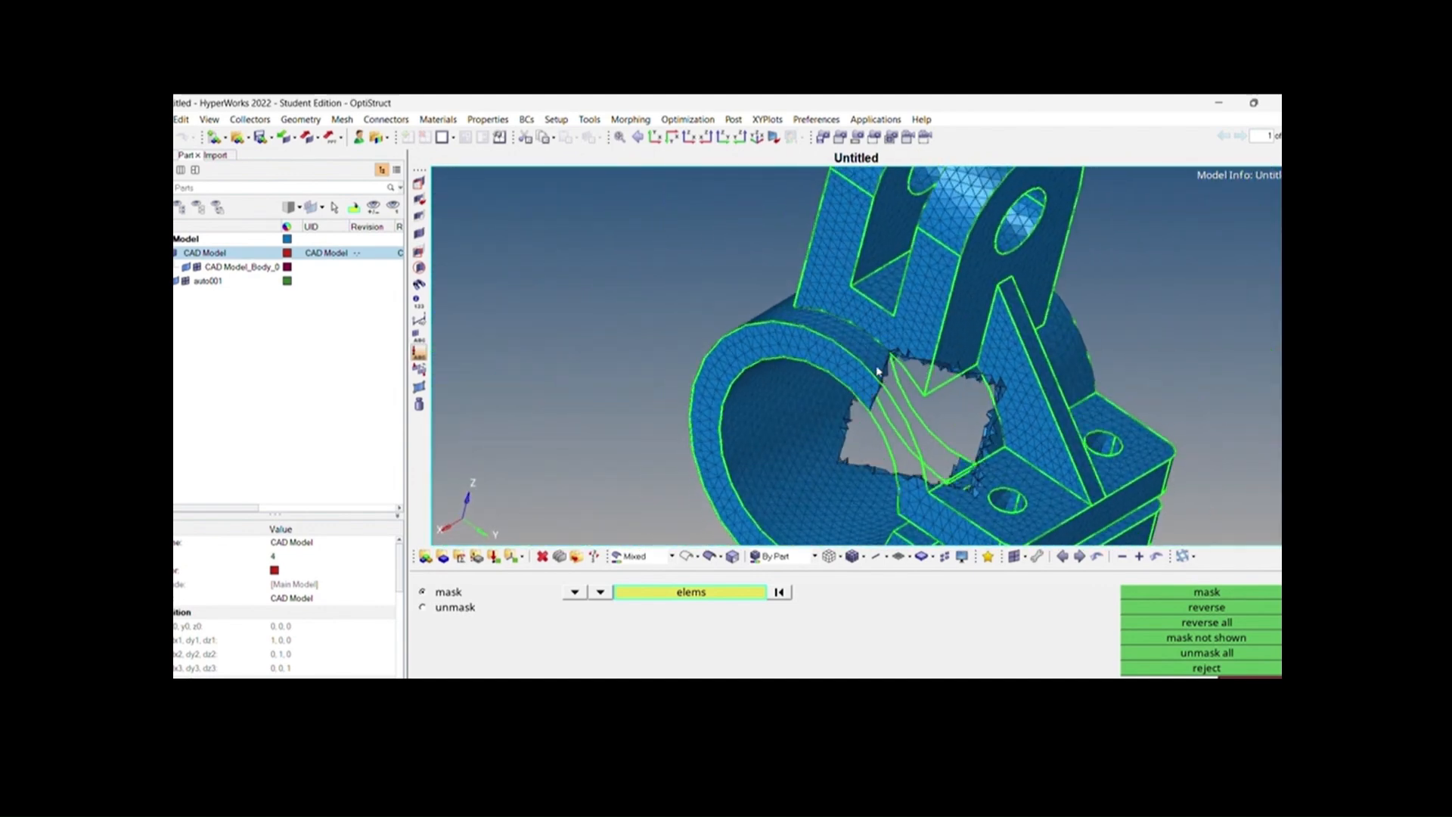
ctrl+drag(881, 376, 860, 438)
click(1174, 656)
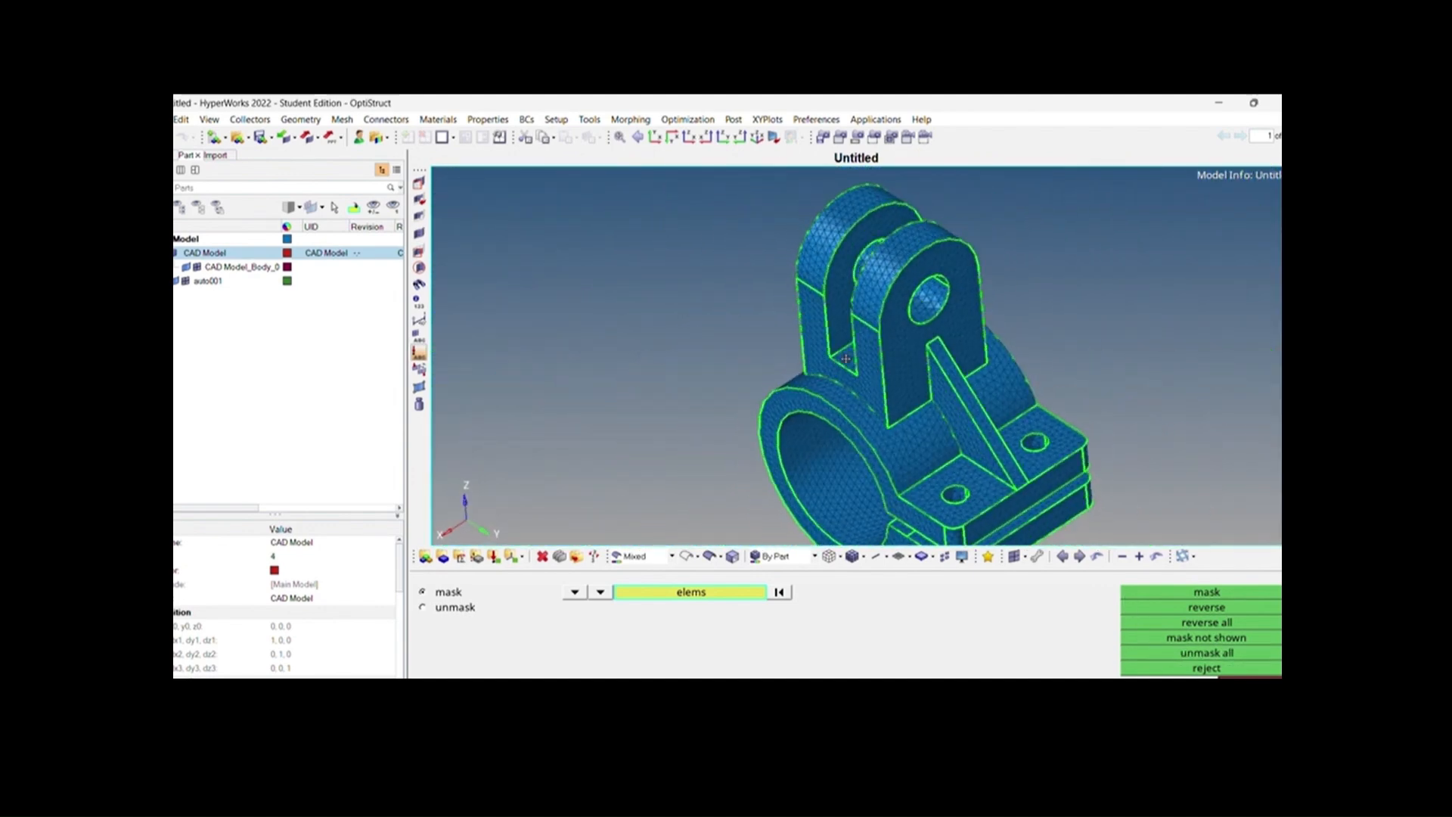
key(Escape)
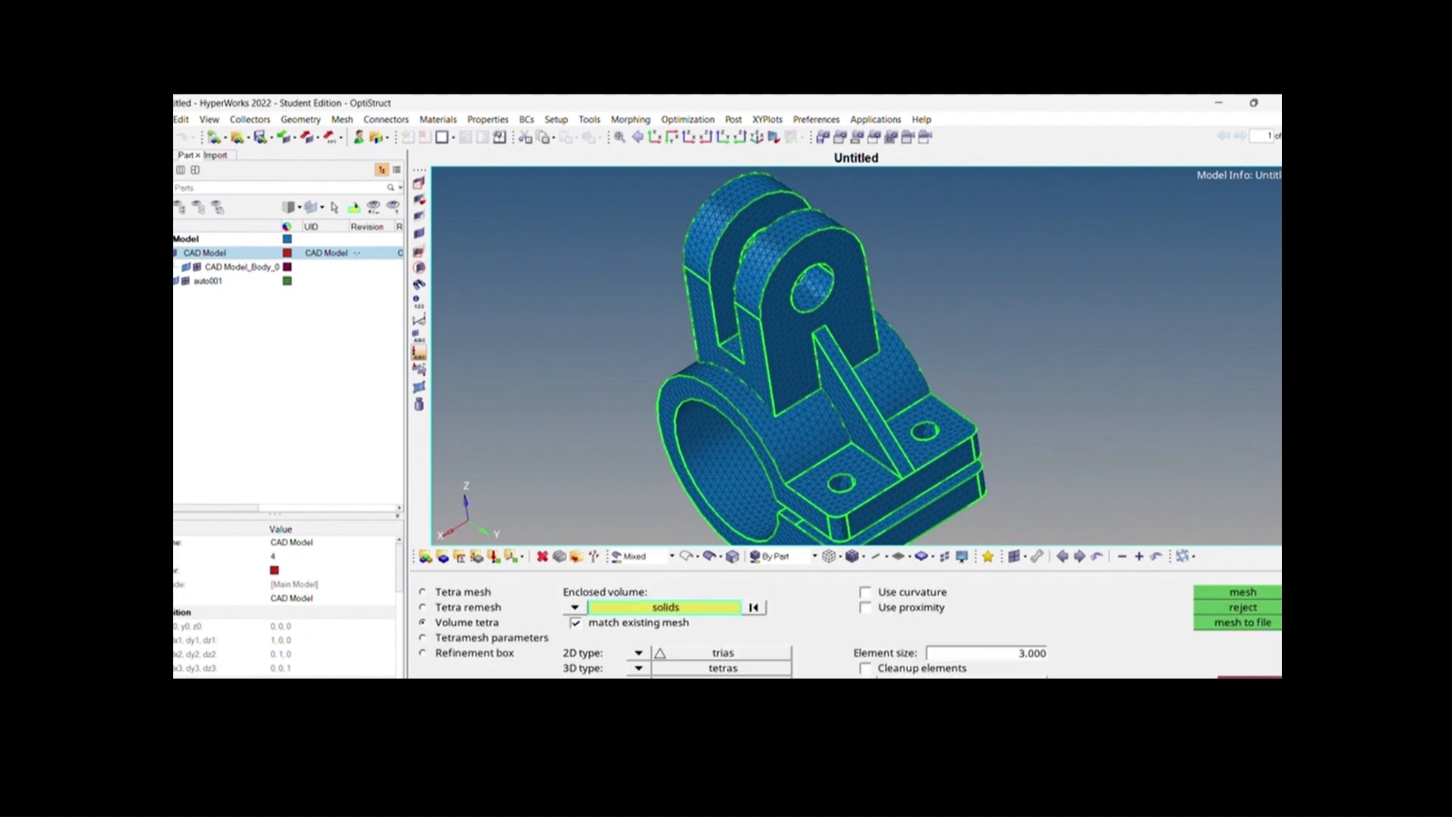
Leave the tetra mesh settings and open the 3-d element quality checks.
click(1251, 678)
click(1252, 670)
click(988, 598)
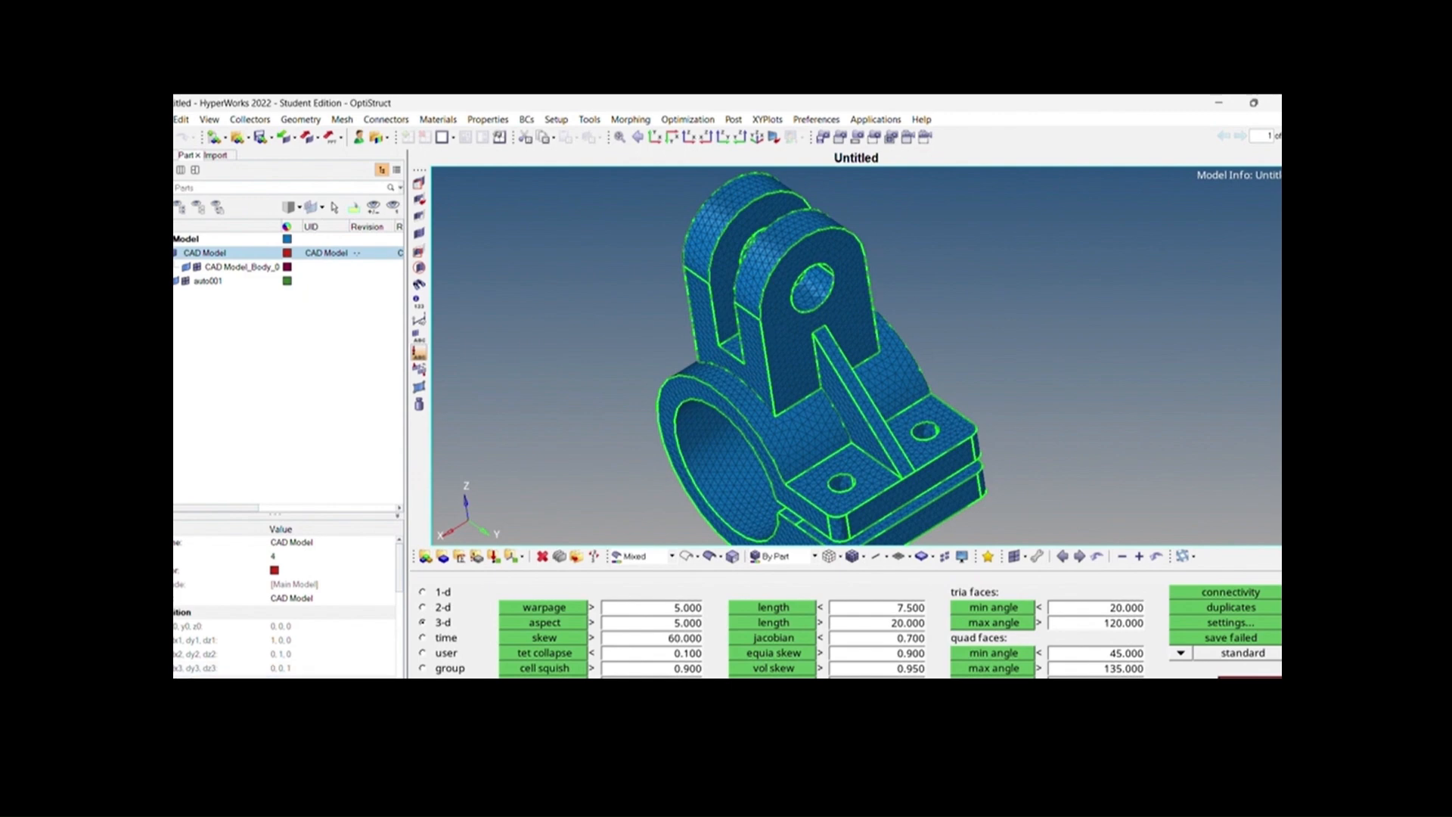
Start a solid trim with sweep lines and select the whole bracket solid as the body to trim.
scroll(889, 494, down, 4)
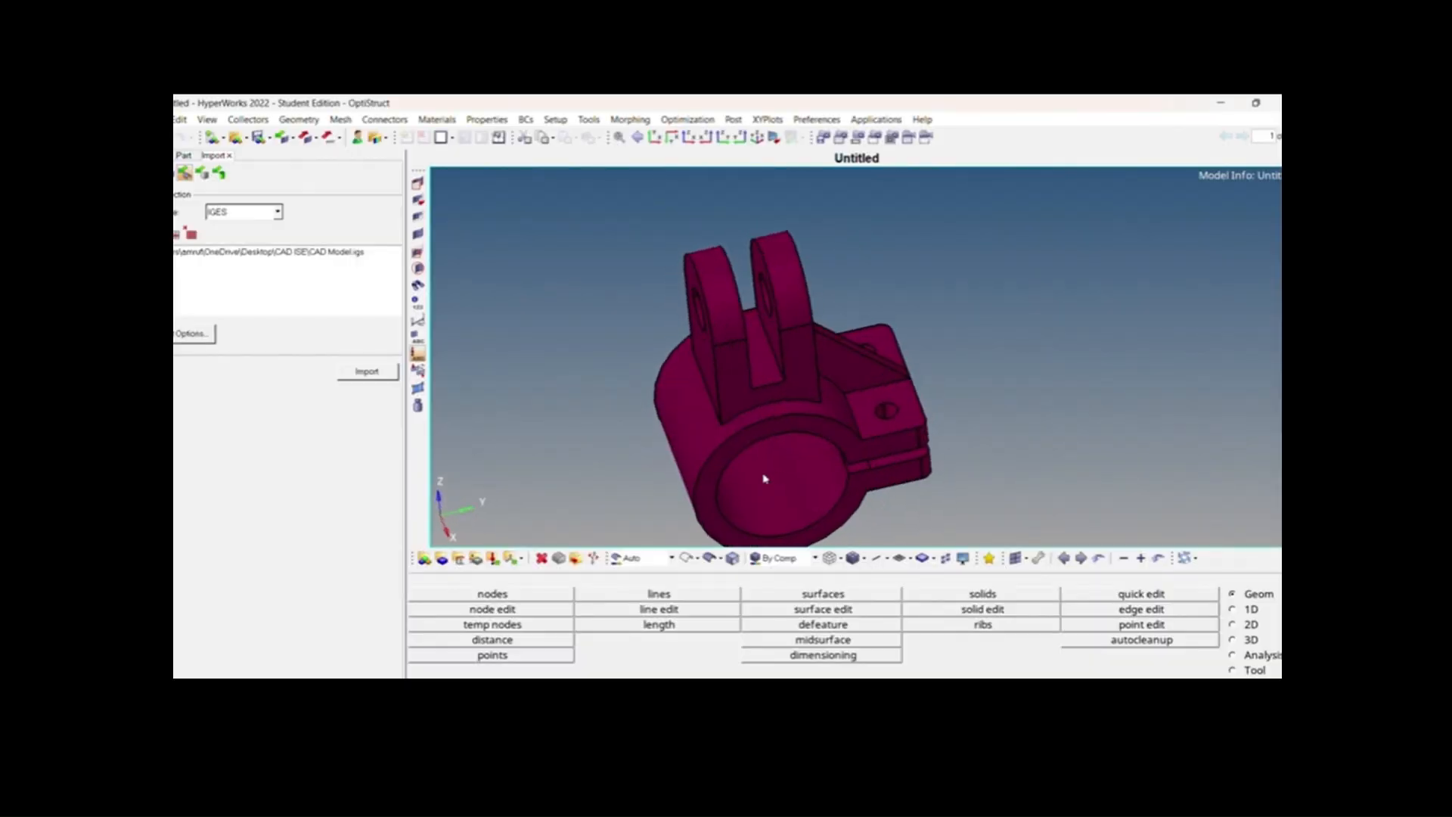
mouse_move(681, 409)
ctrl+mouse_down()
mouse_move(704, 423)
mouse_move(678, 415)
mouse_move(815, 368)
mouse_move(875, 424)
ctrl+mouse_up()
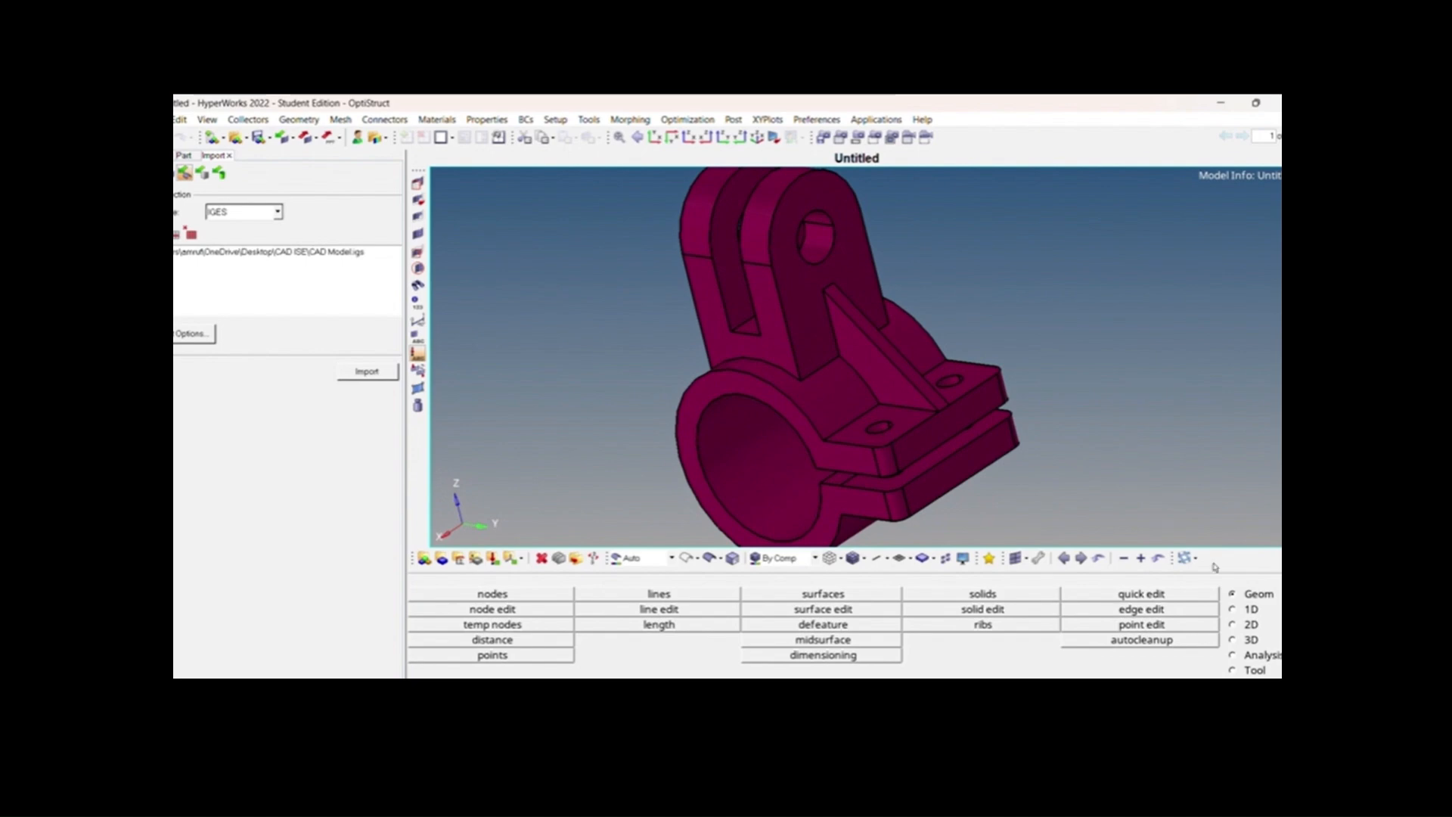
click(983, 610)
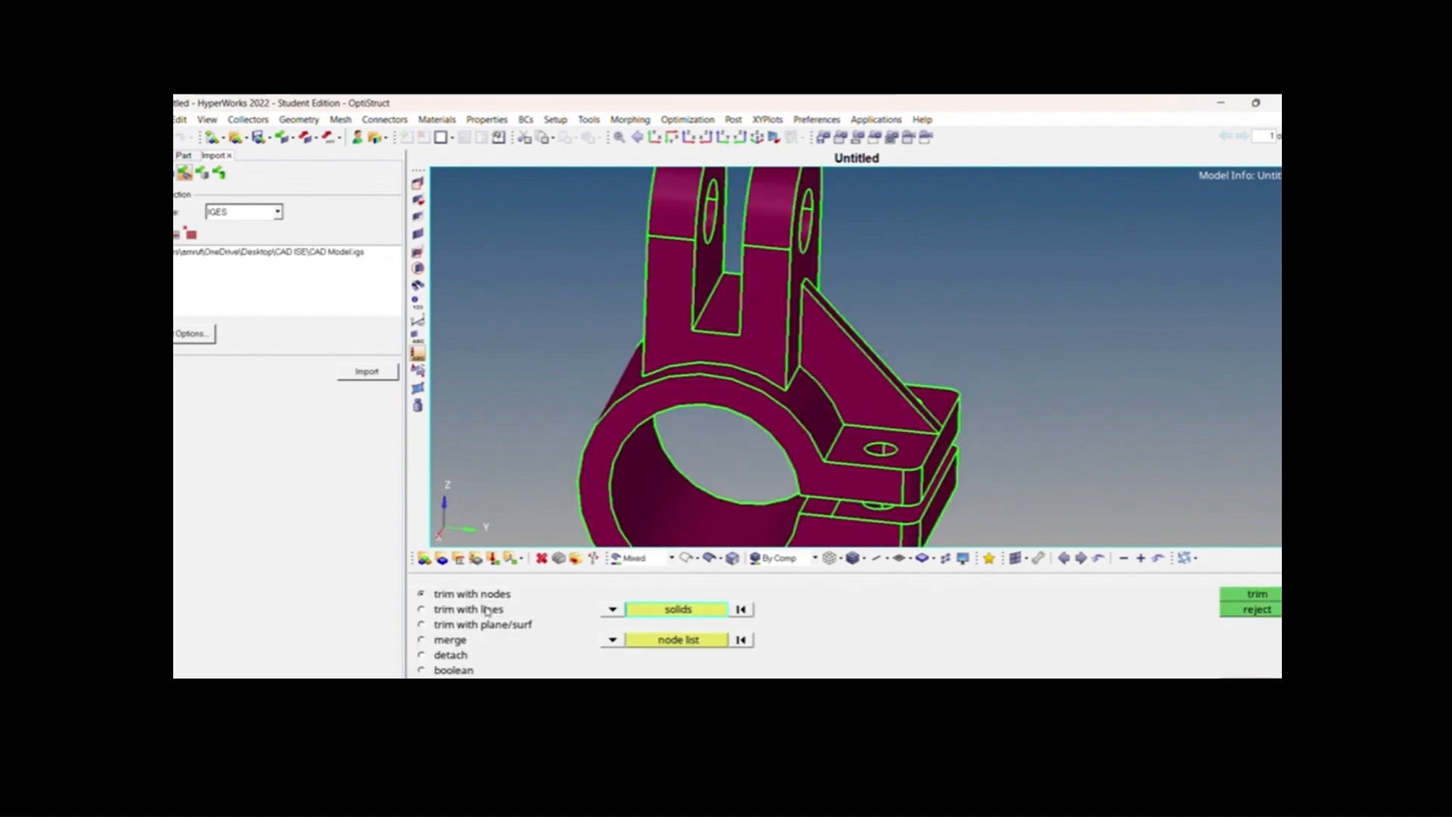
click(422, 610)
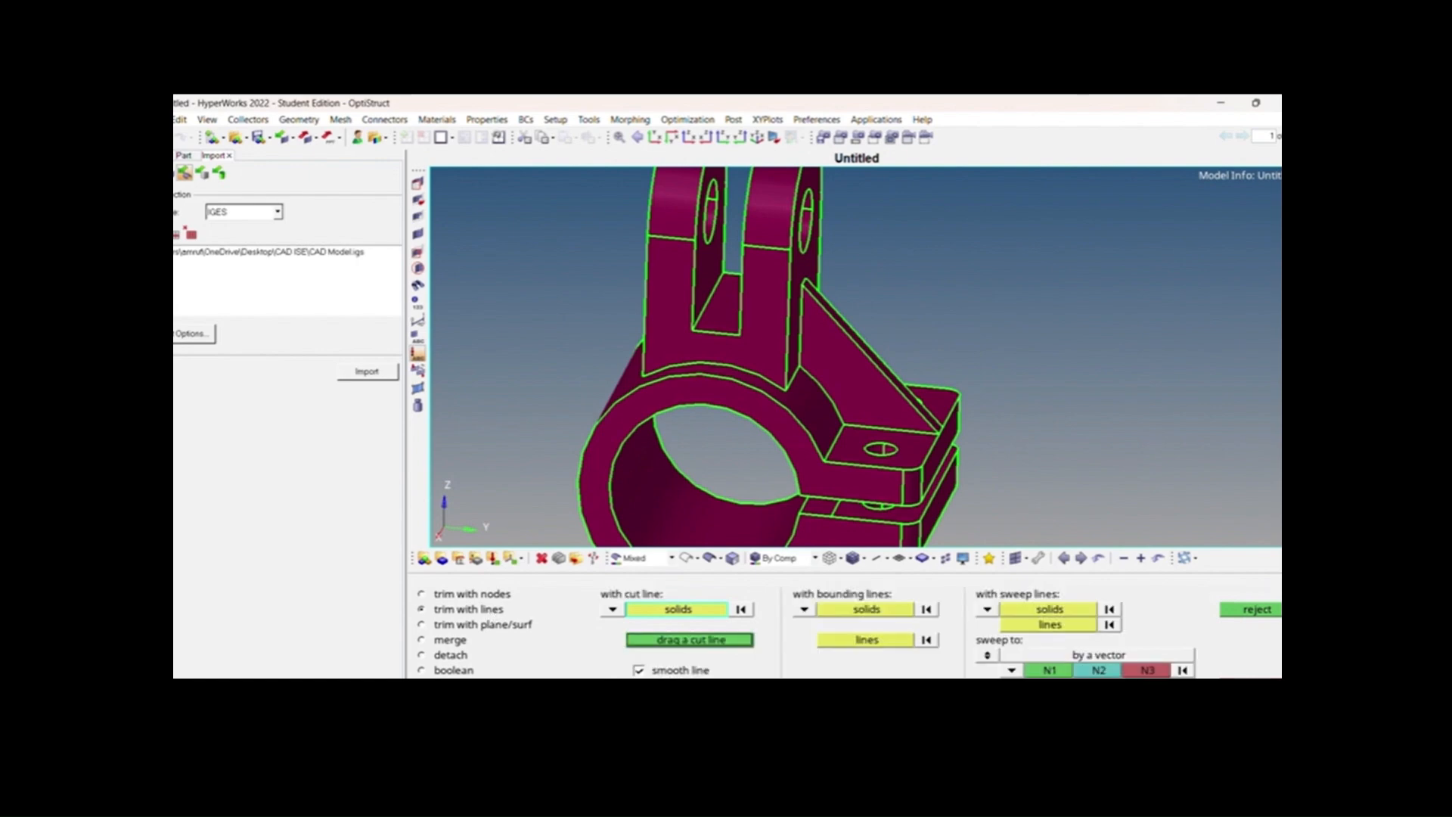
ctrl+drag(949, 332, 853, 367)
ctrl+scroll(854, 367, up, 1)
click(1048, 624)
click(1048, 610)
click(839, 425)
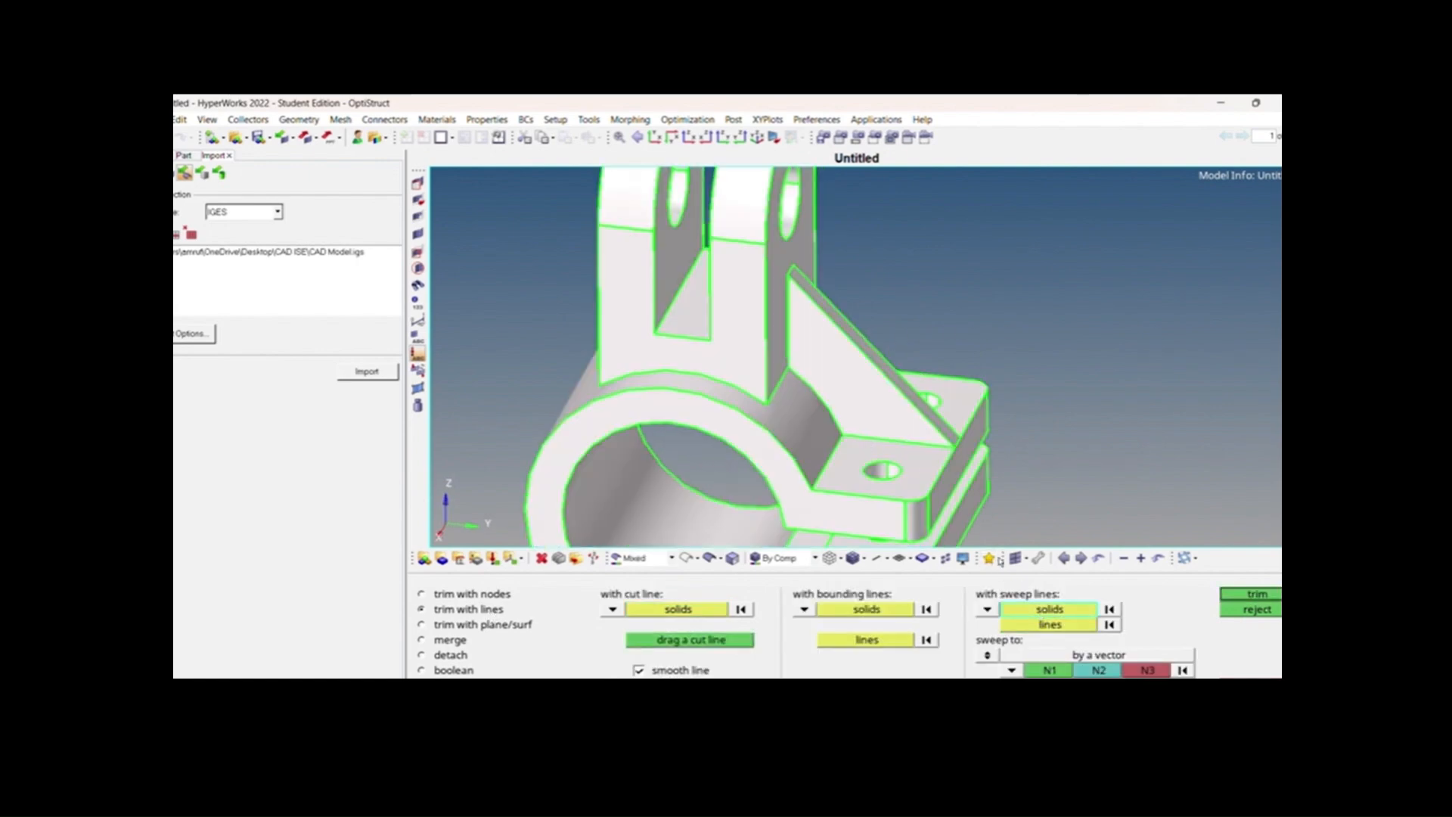
Select the rib's vertical lug edge, curved ring edge and straight flange edge as the sweep lines.
click(1041, 625)
scroll(863, 412, up, 1)
click(776, 302)
click(821, 415)
click(876, 449)
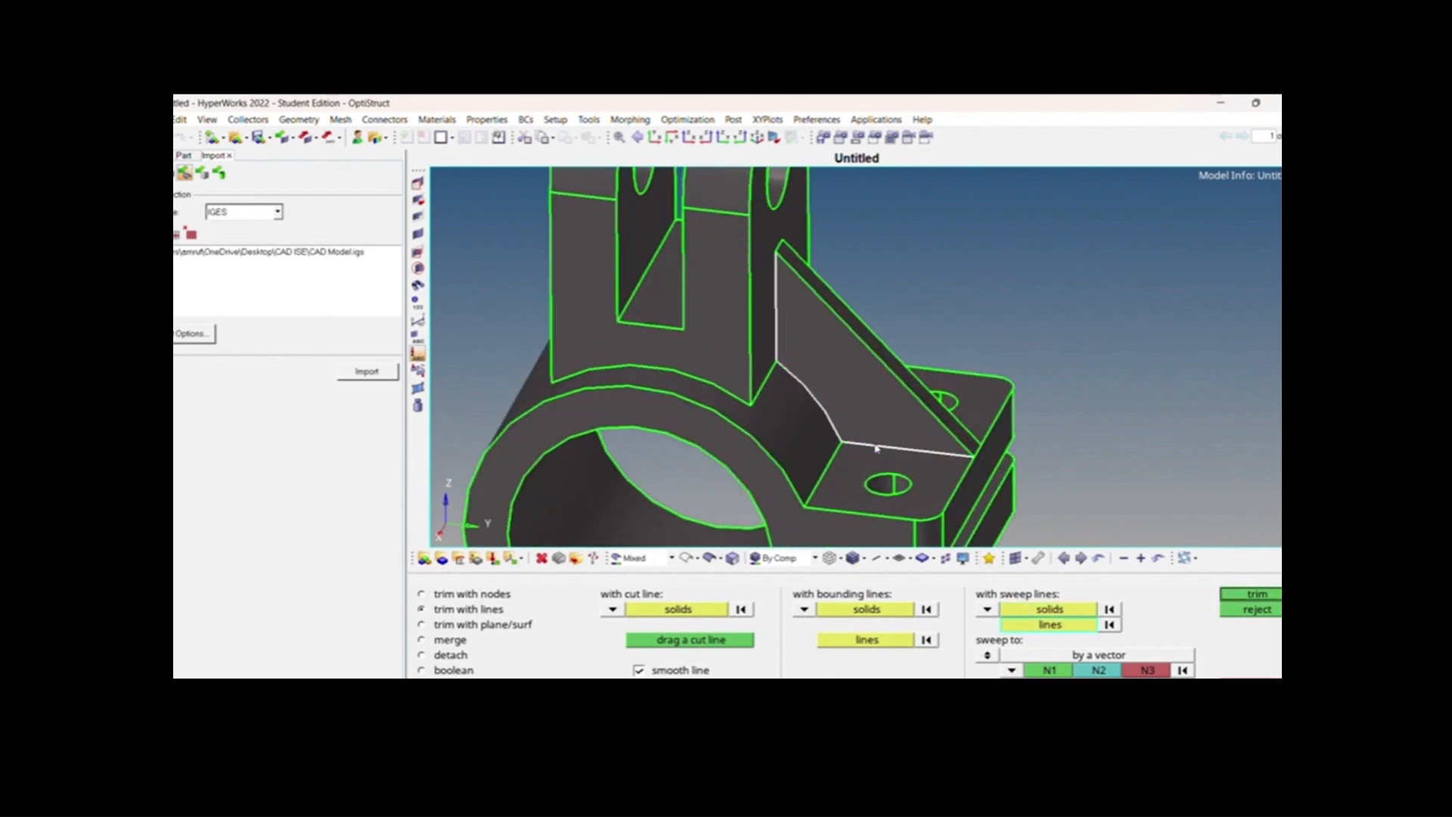
ctrl+drag(946, 488, 832, 292)
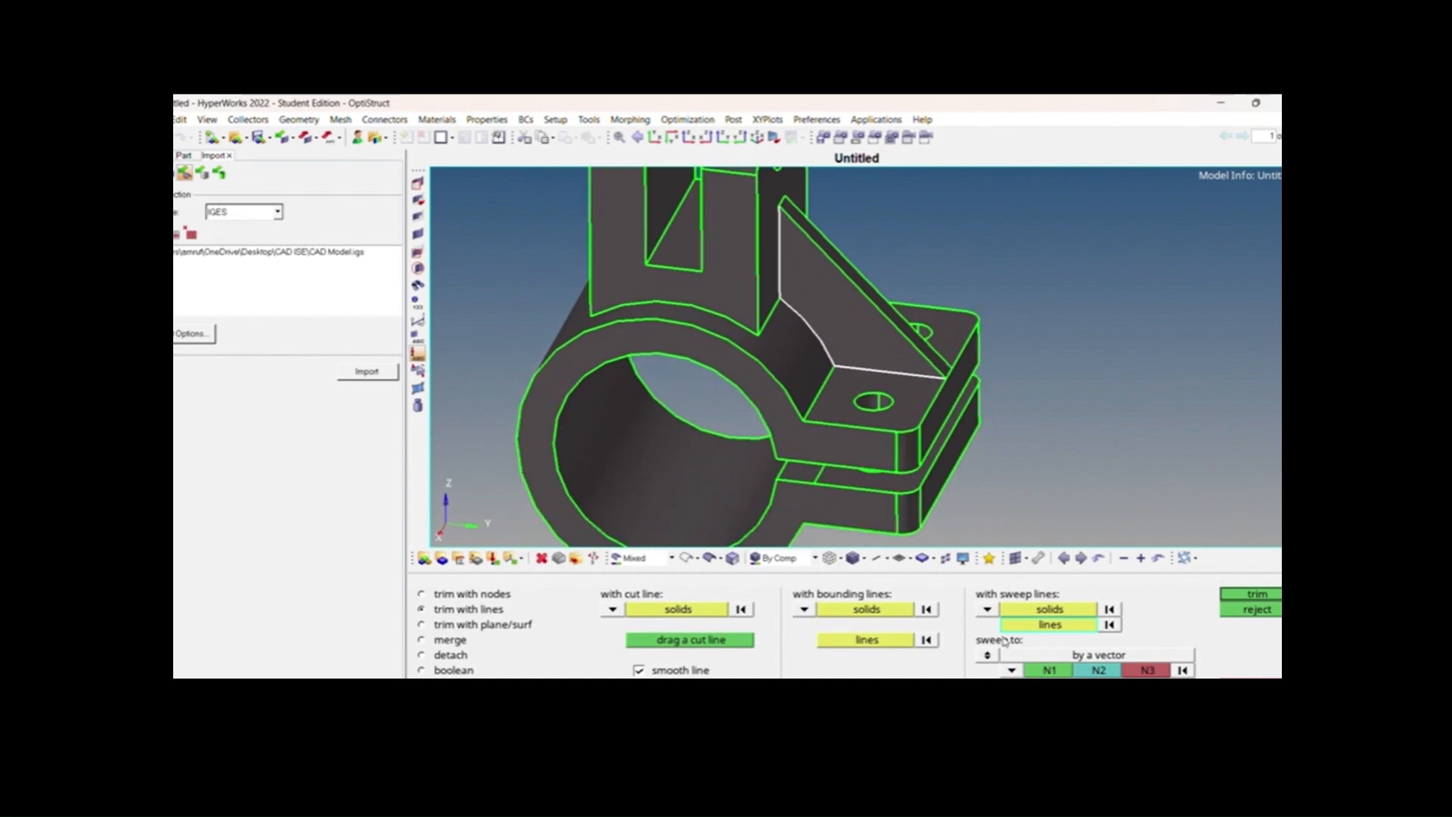
Set the sweep vector to the x-axis and trim the bracket solid along the rib's edges.
click(1011, 671)
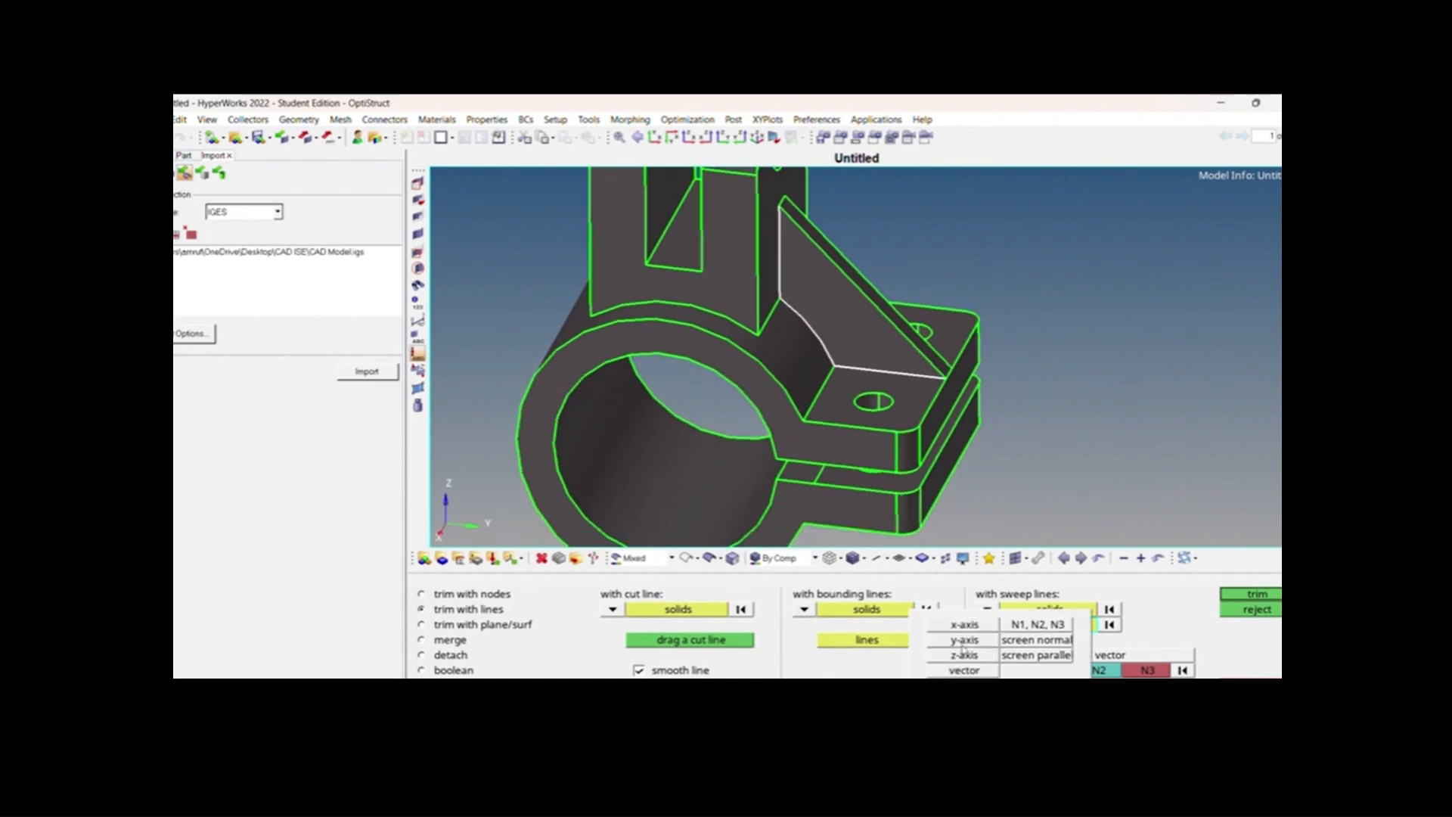
ctrl+drag(882, 490, 799, 467)
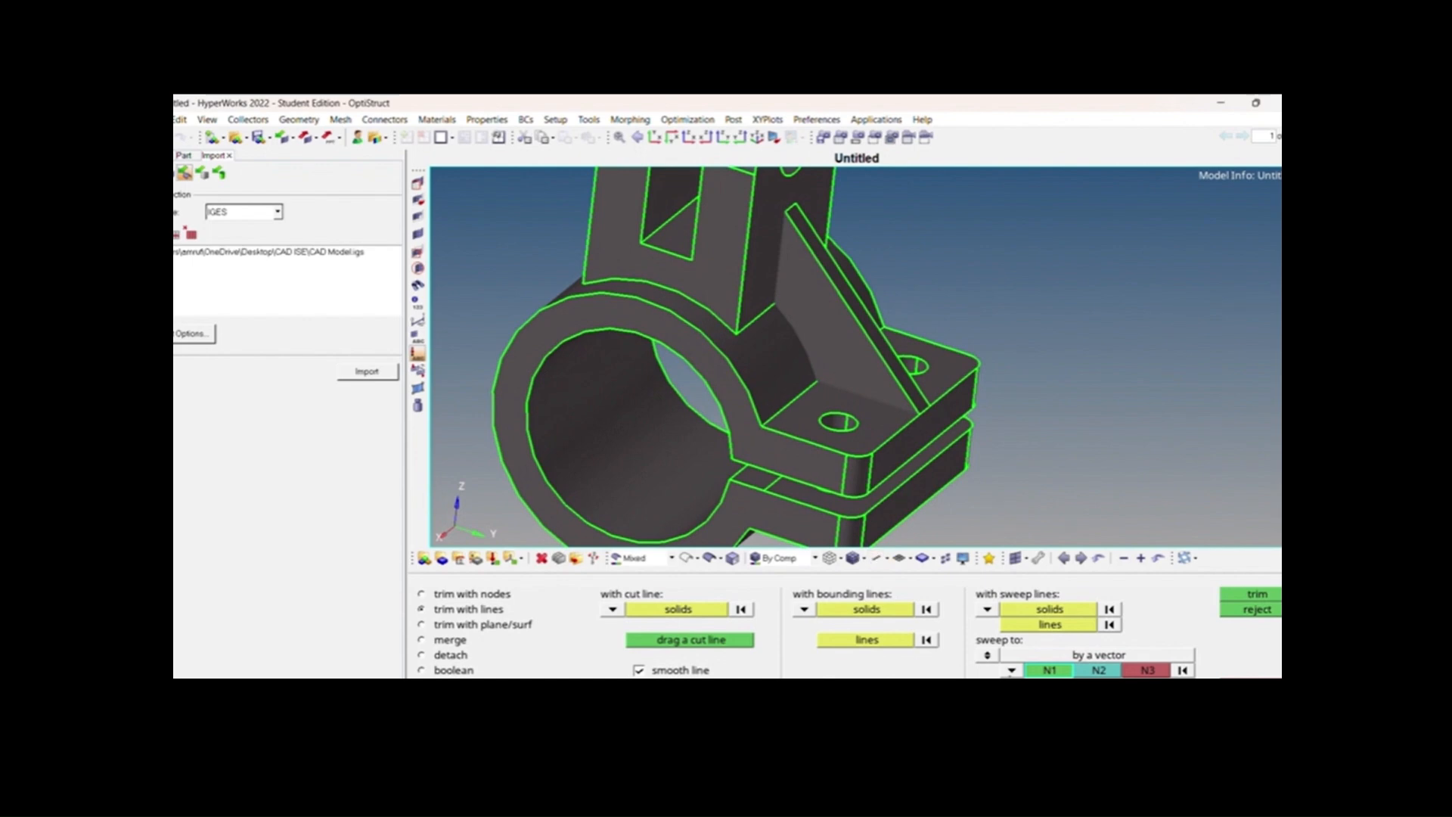
click(1011, 670)
click(965, 625)
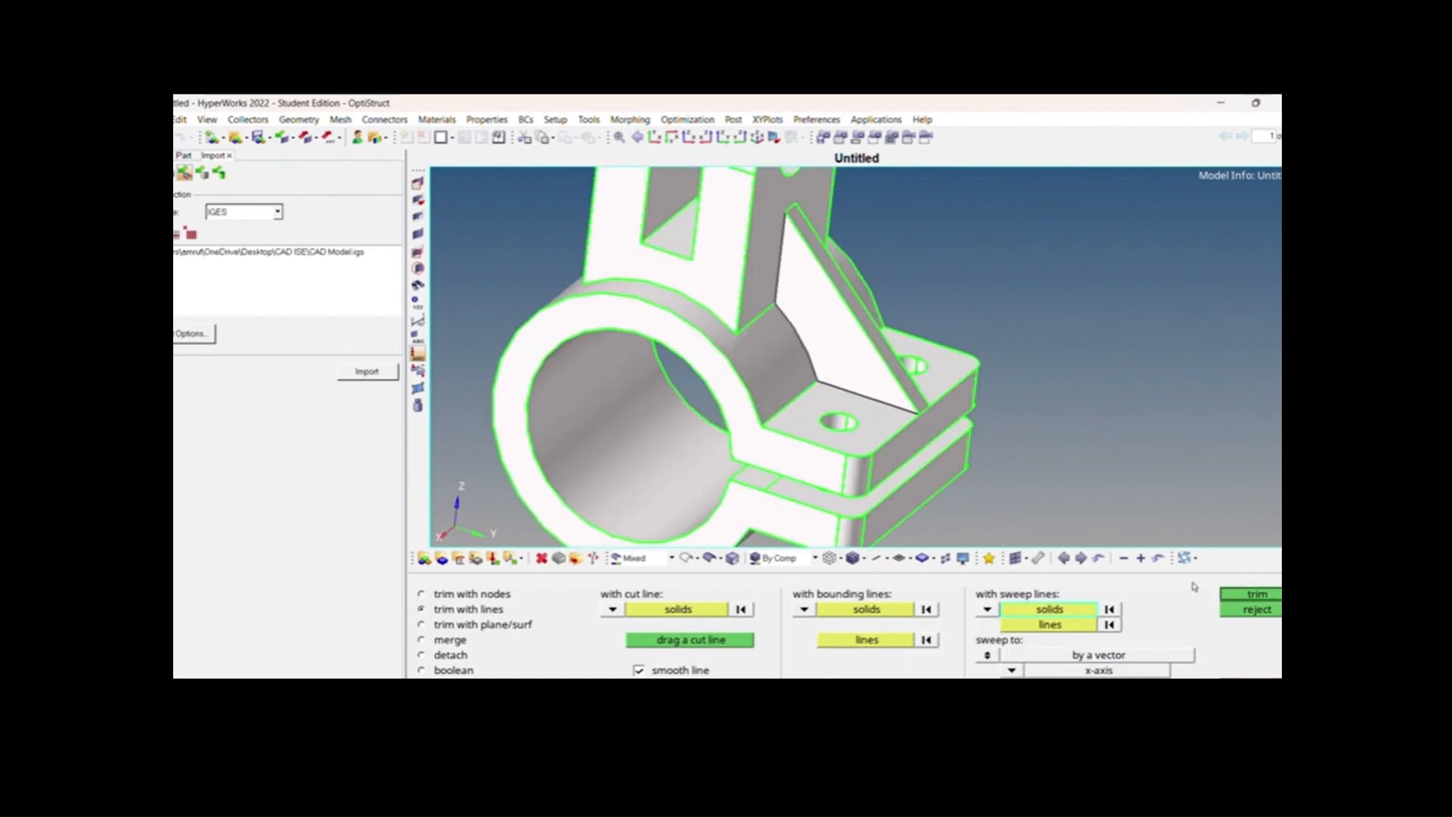
scroll(972, 447, down, 5)
ctrl+drag(961, 443, 824, 394)
scroll(824, 395, up, 3)
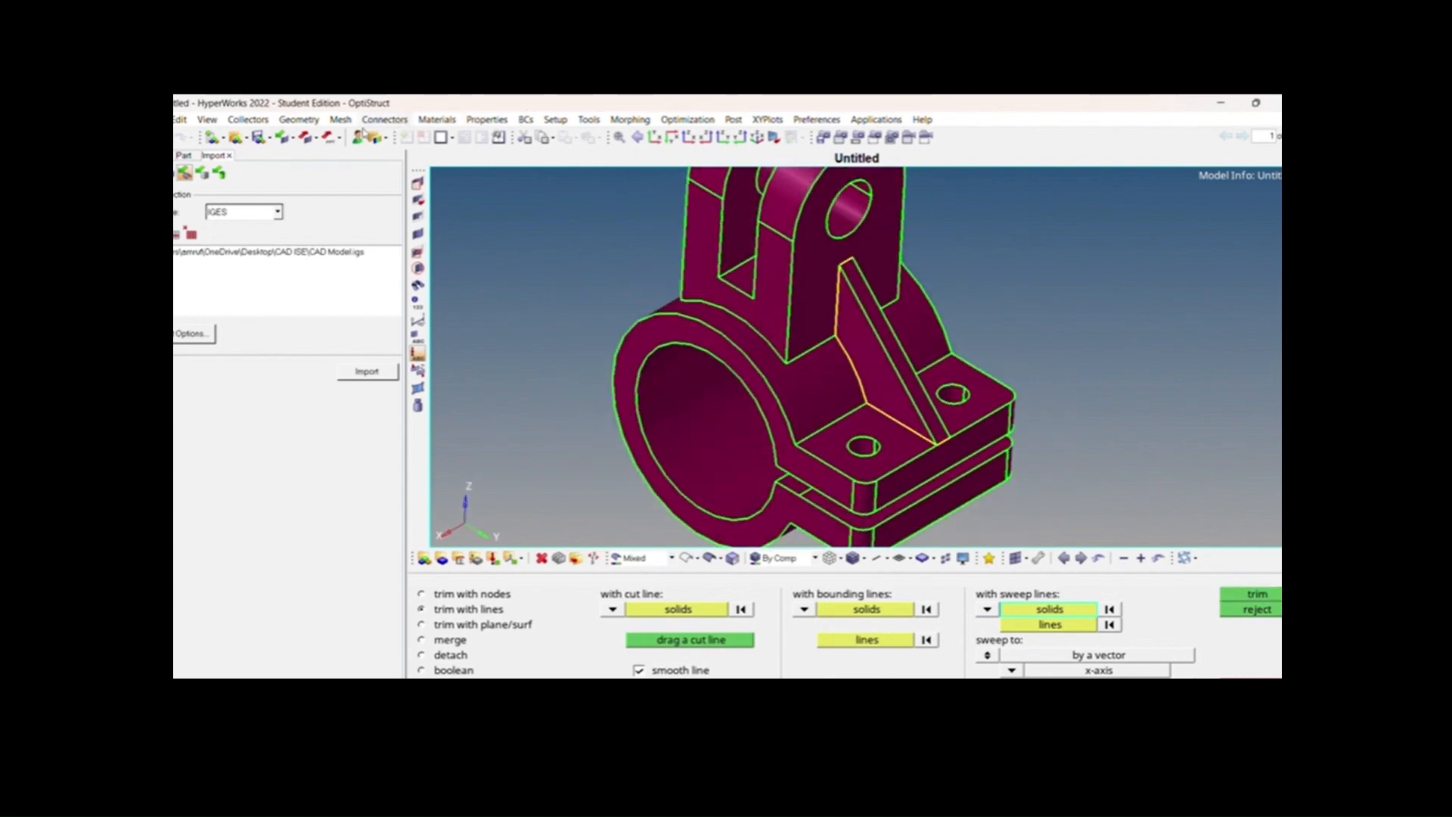
Create a new component named 1 in the model.
click(196, 152)
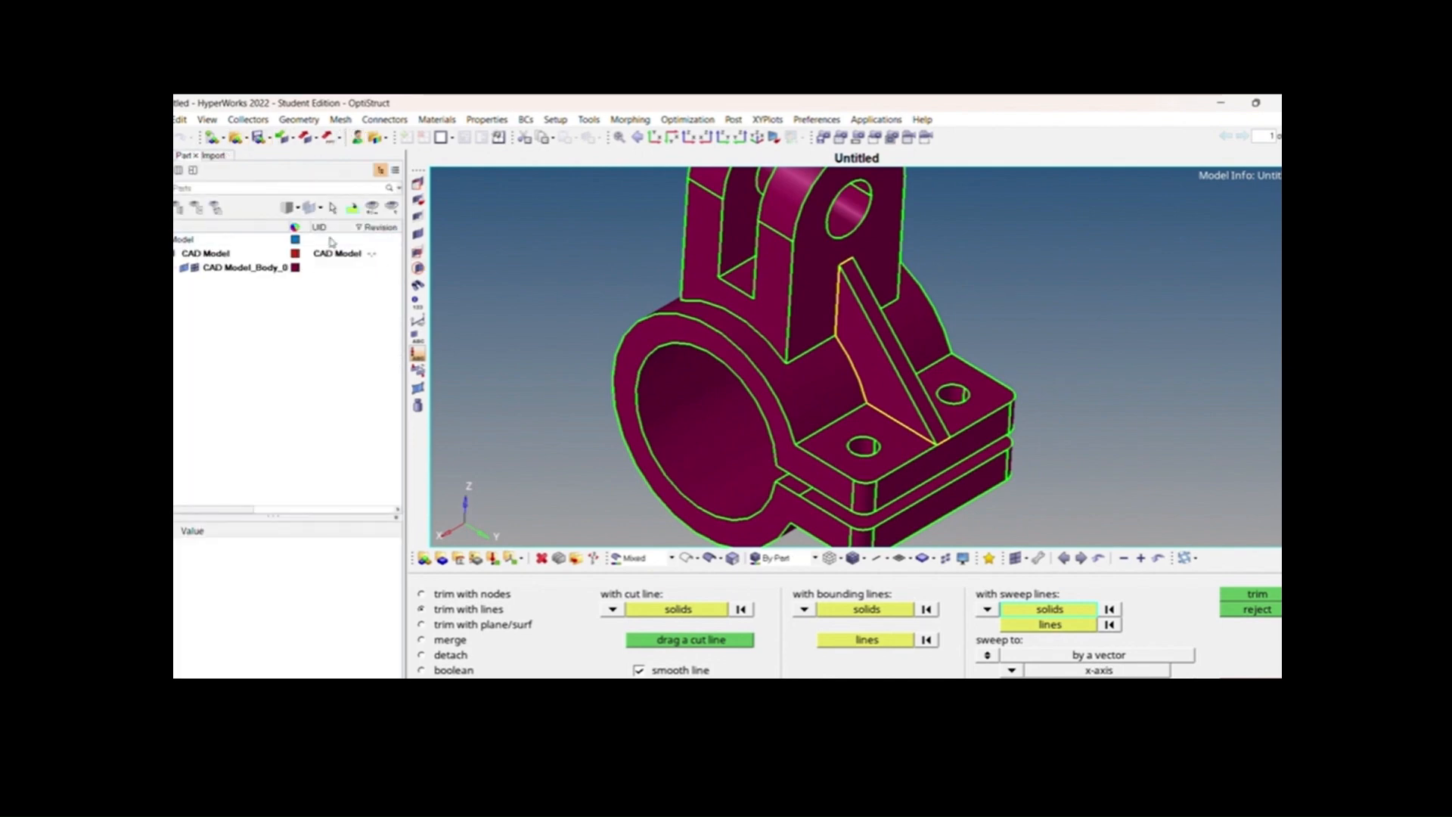
right_click(323, 328)
mouse_move(334, 332)
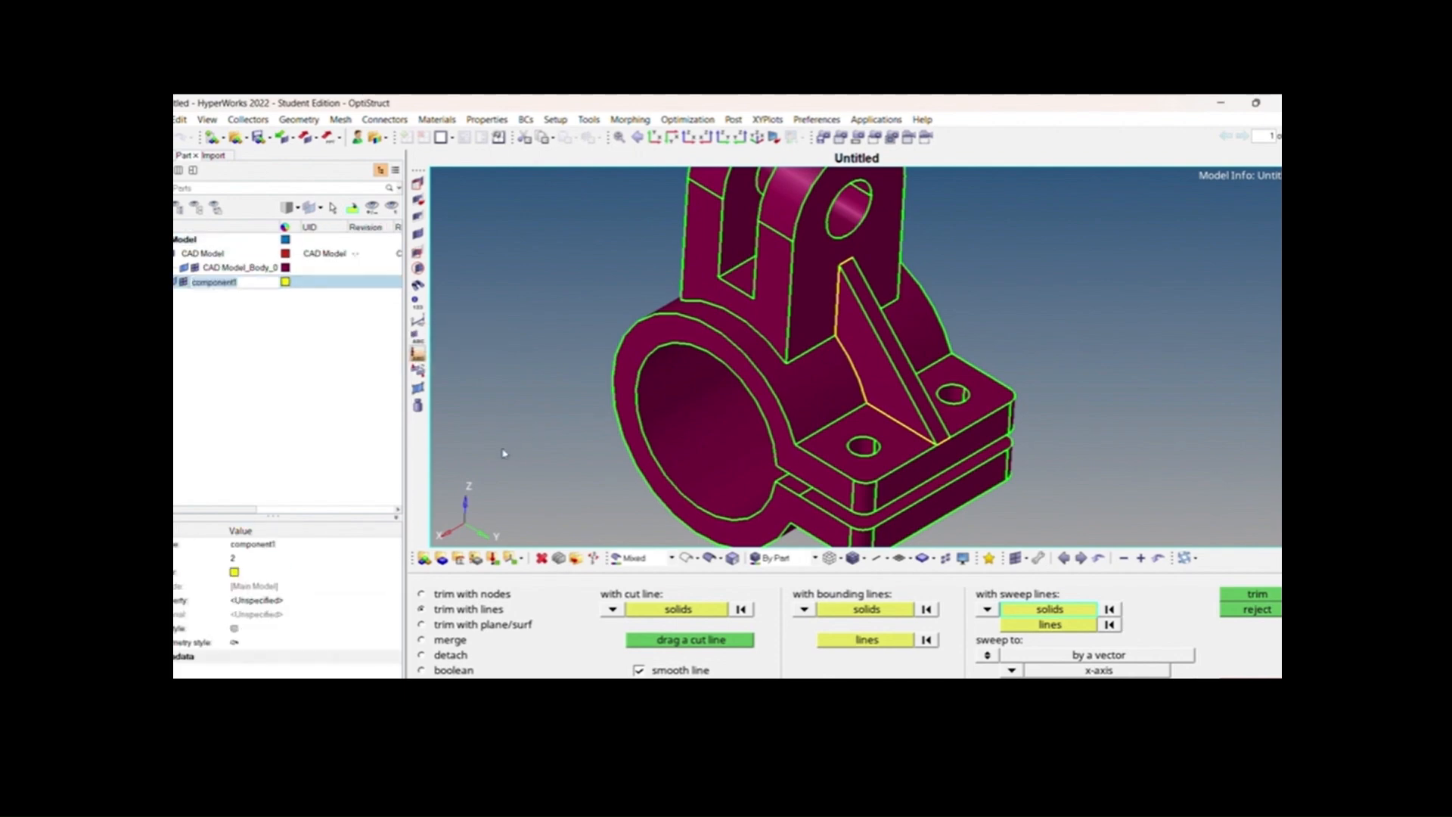
key(Return)
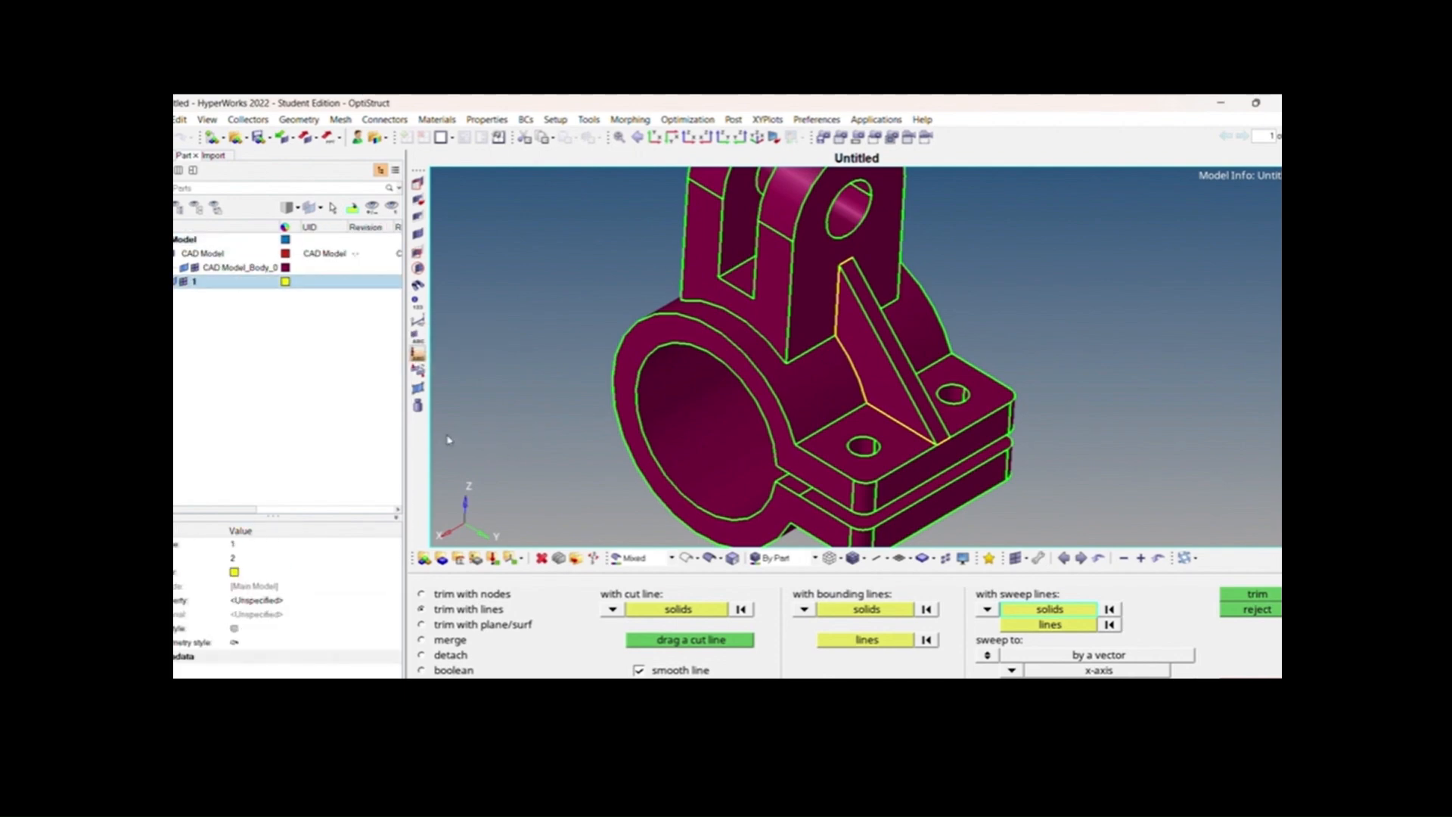
Leave solid editing and move the triangular rib solid into component 1.
click(1252, 684)
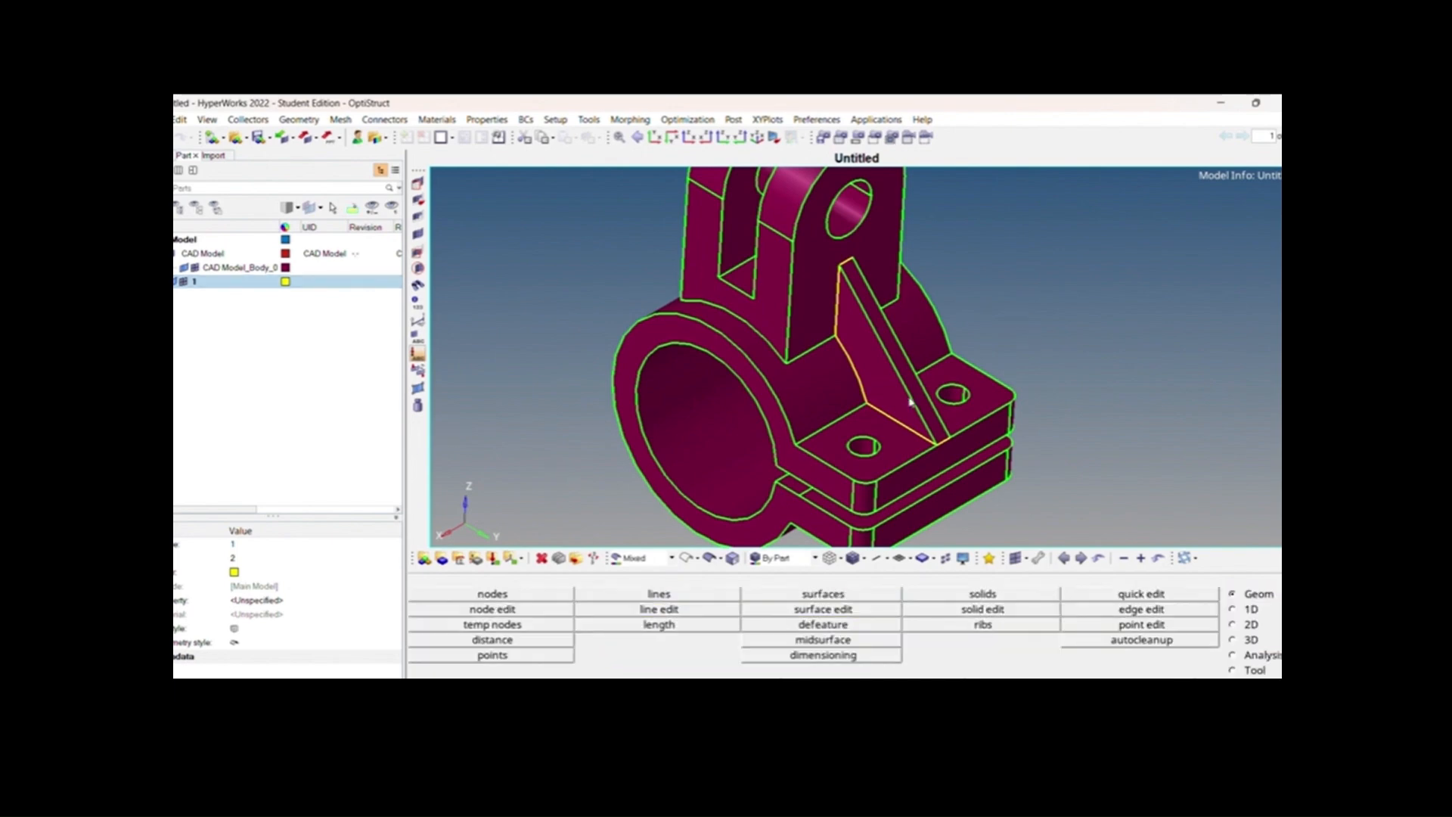
click(575, 562)
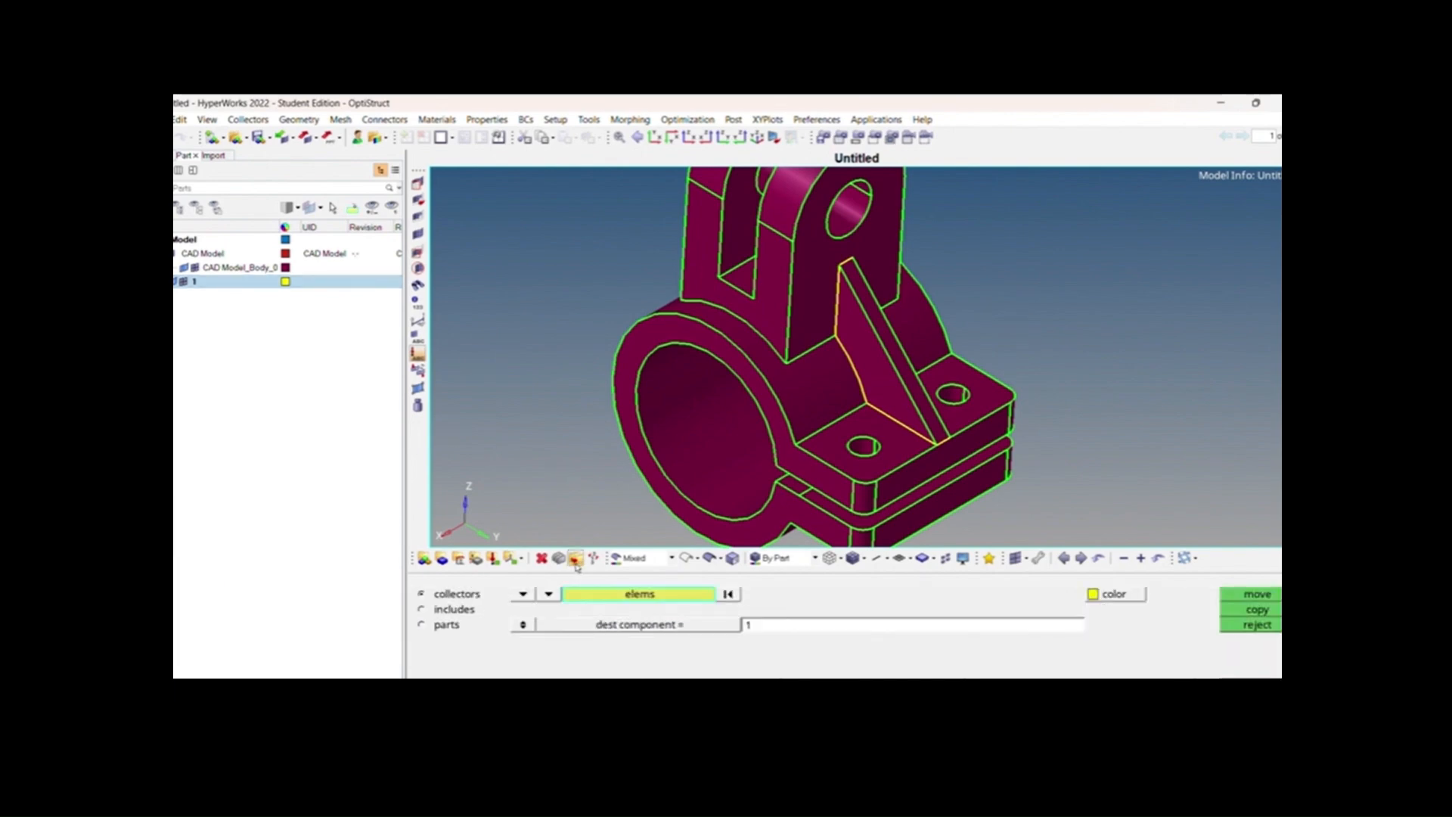
click(532, 596)
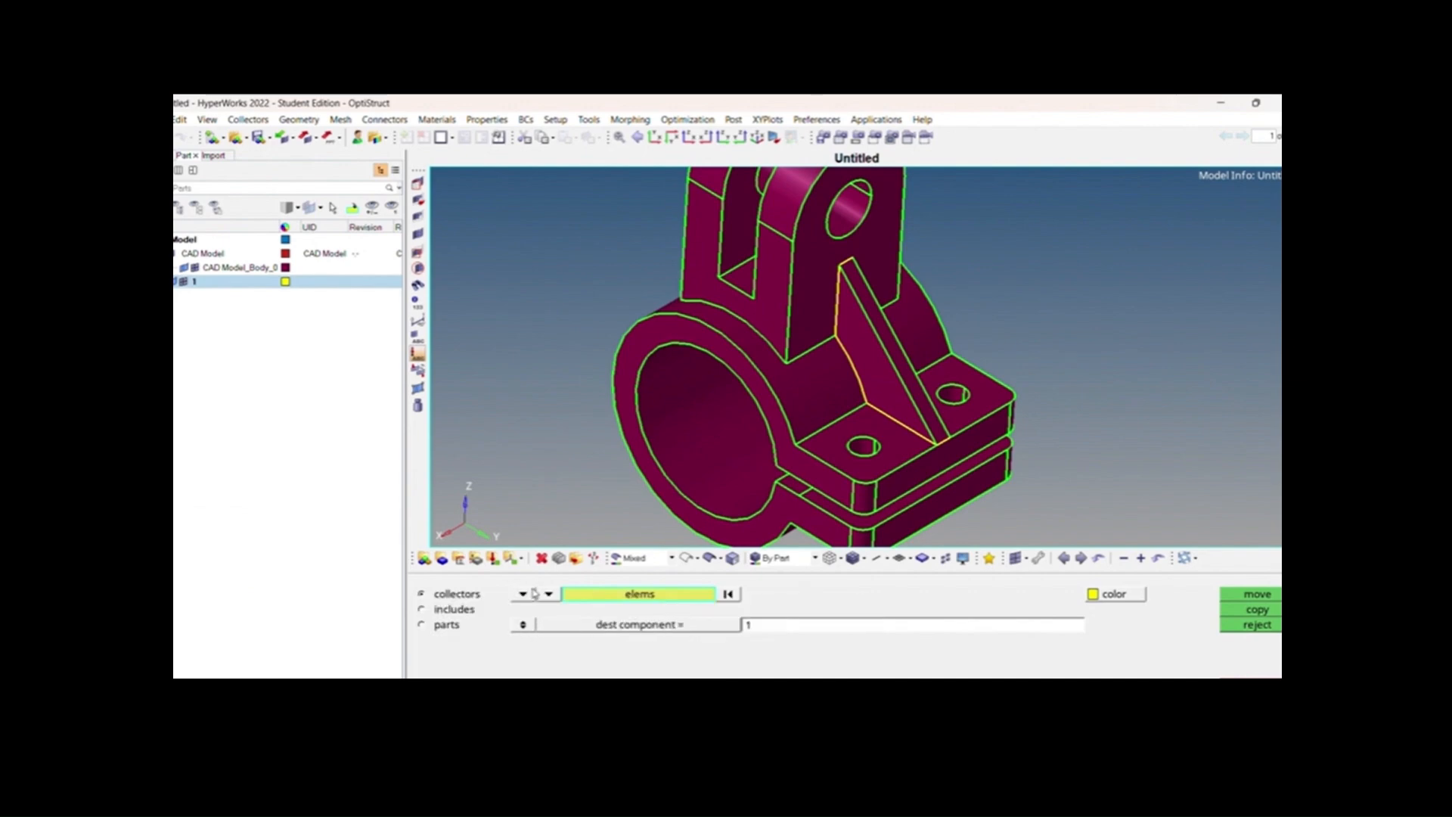
click(527, 594)
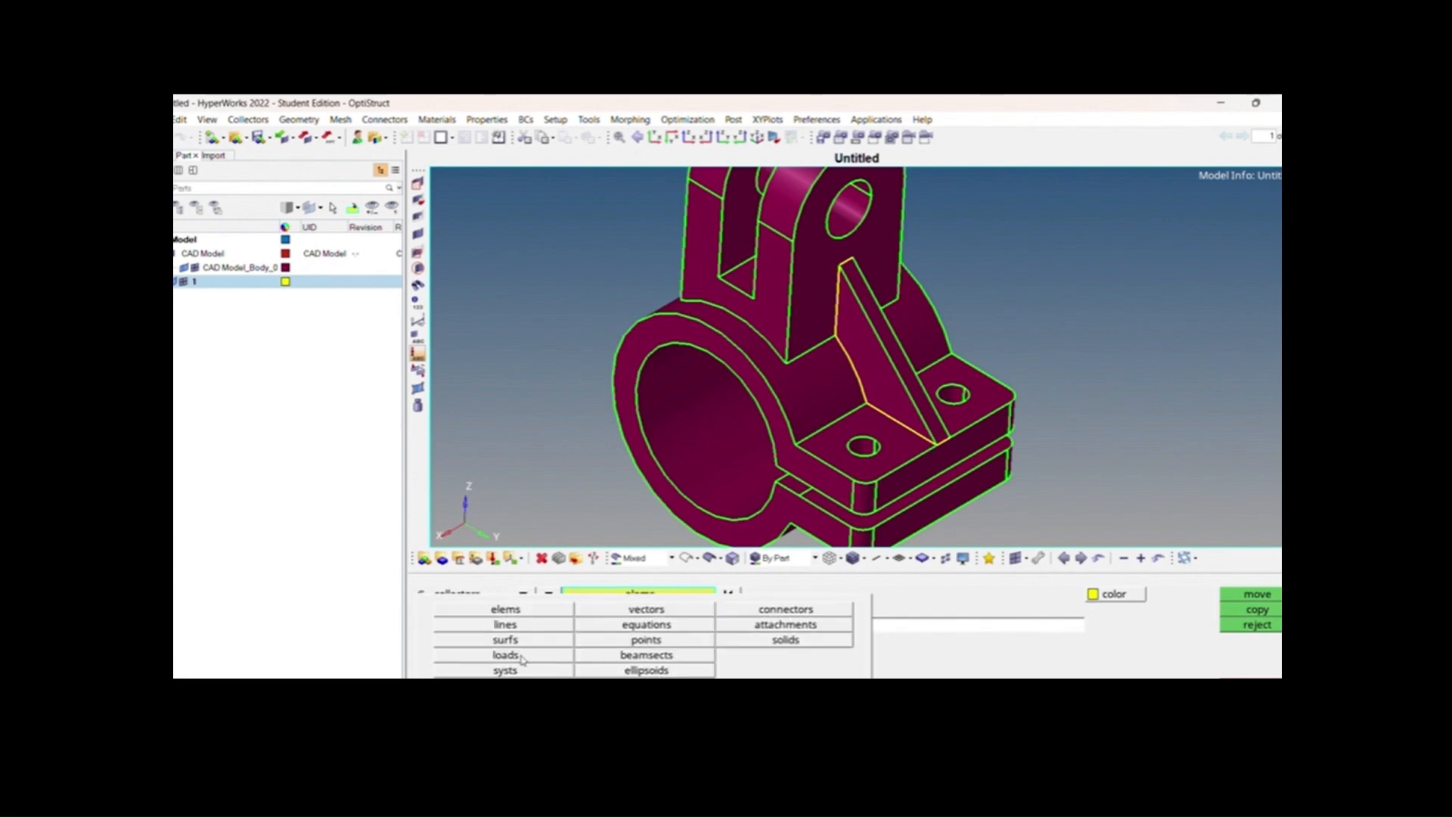
click(785, 640)
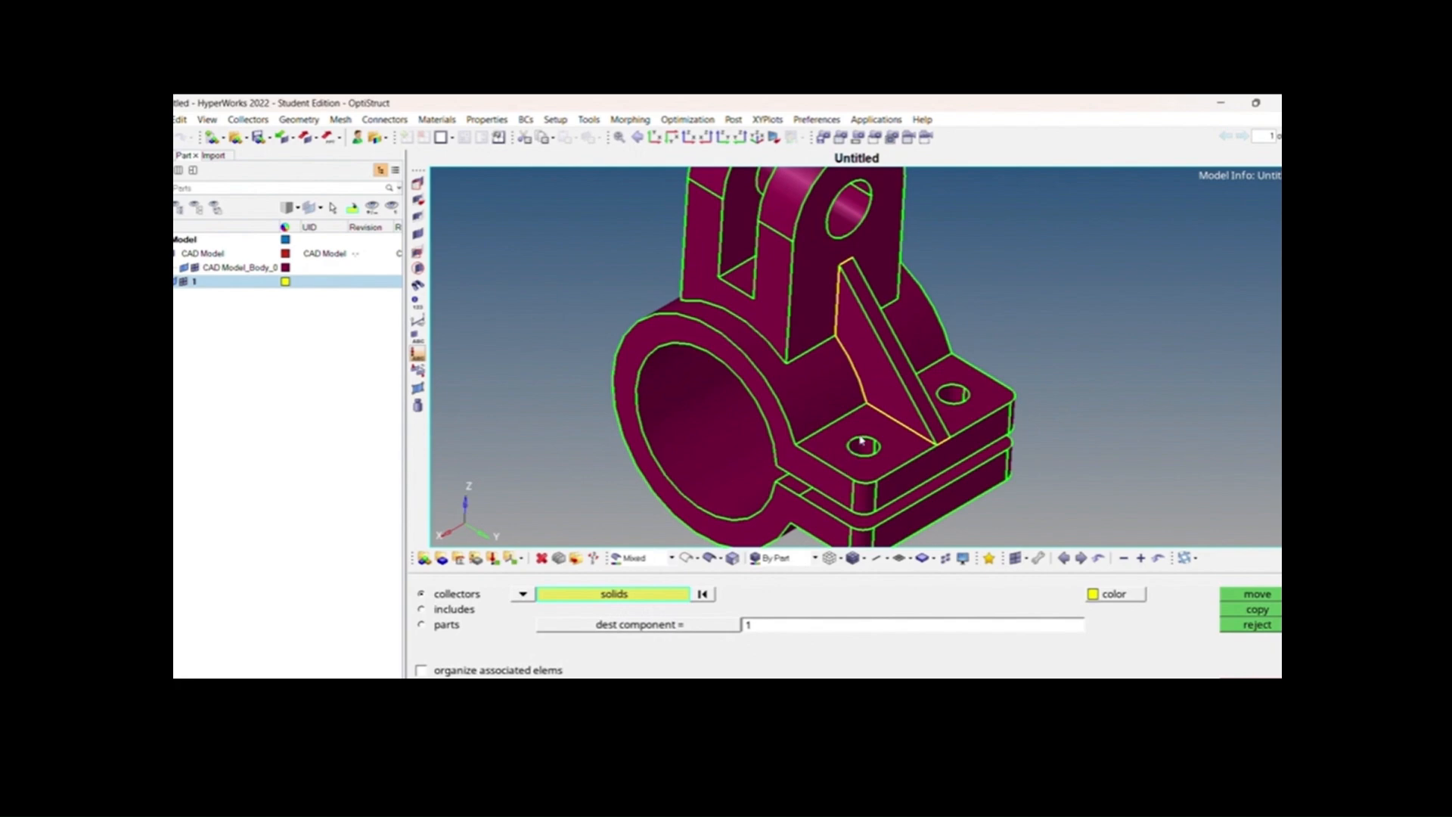
click(903, 382)
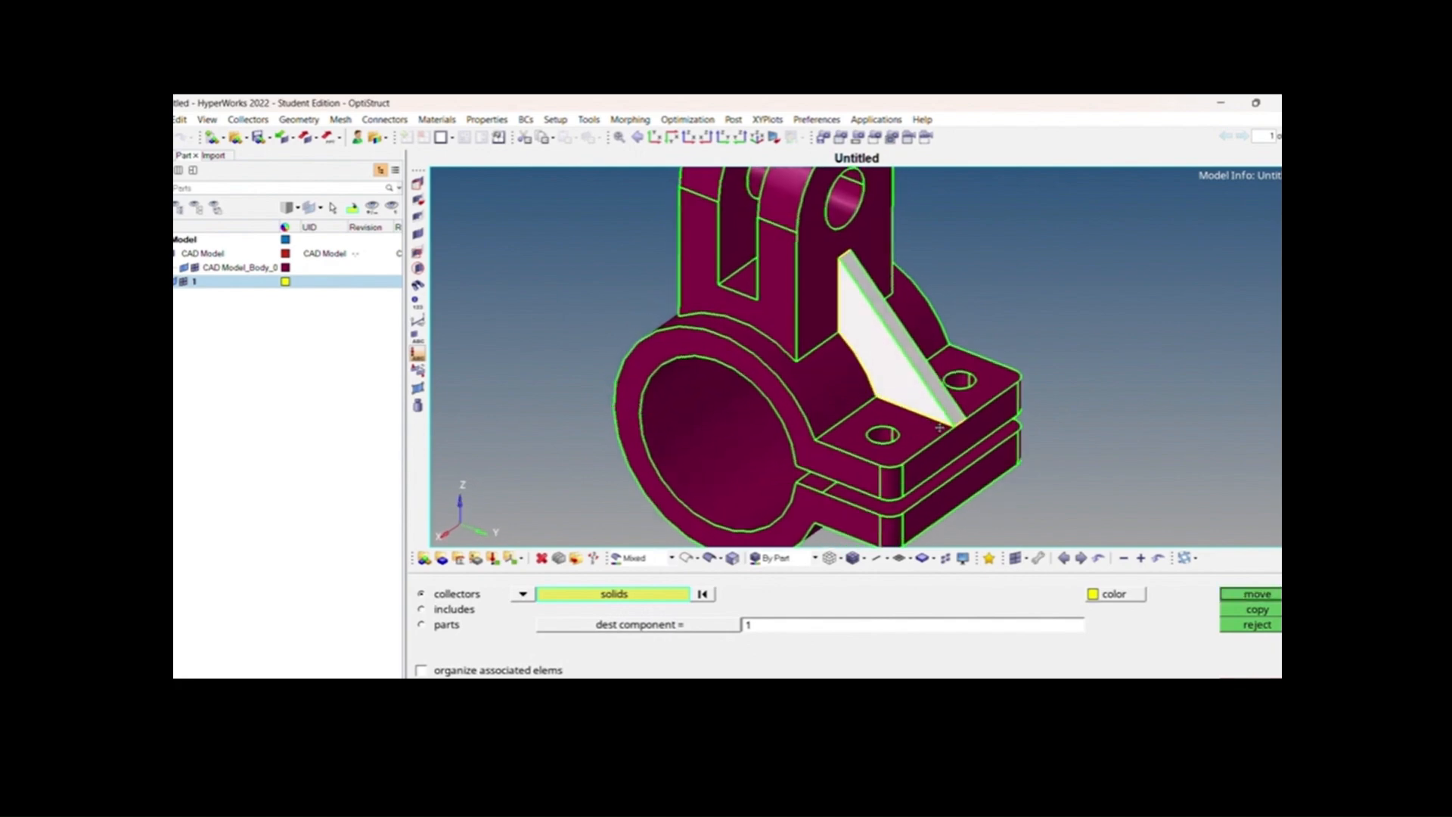
click(1238, 596)
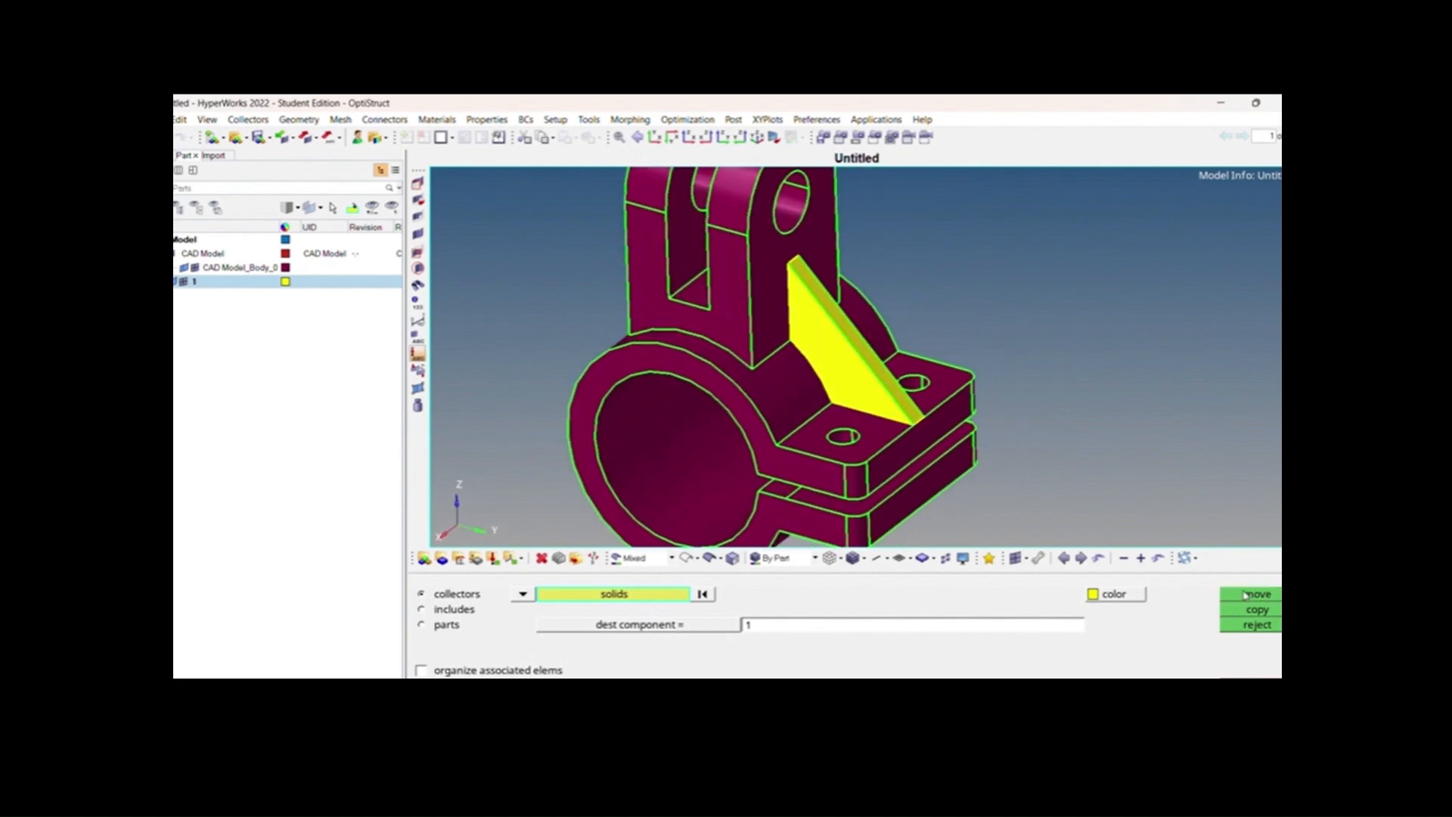
scroll(832, 355, up, 3)
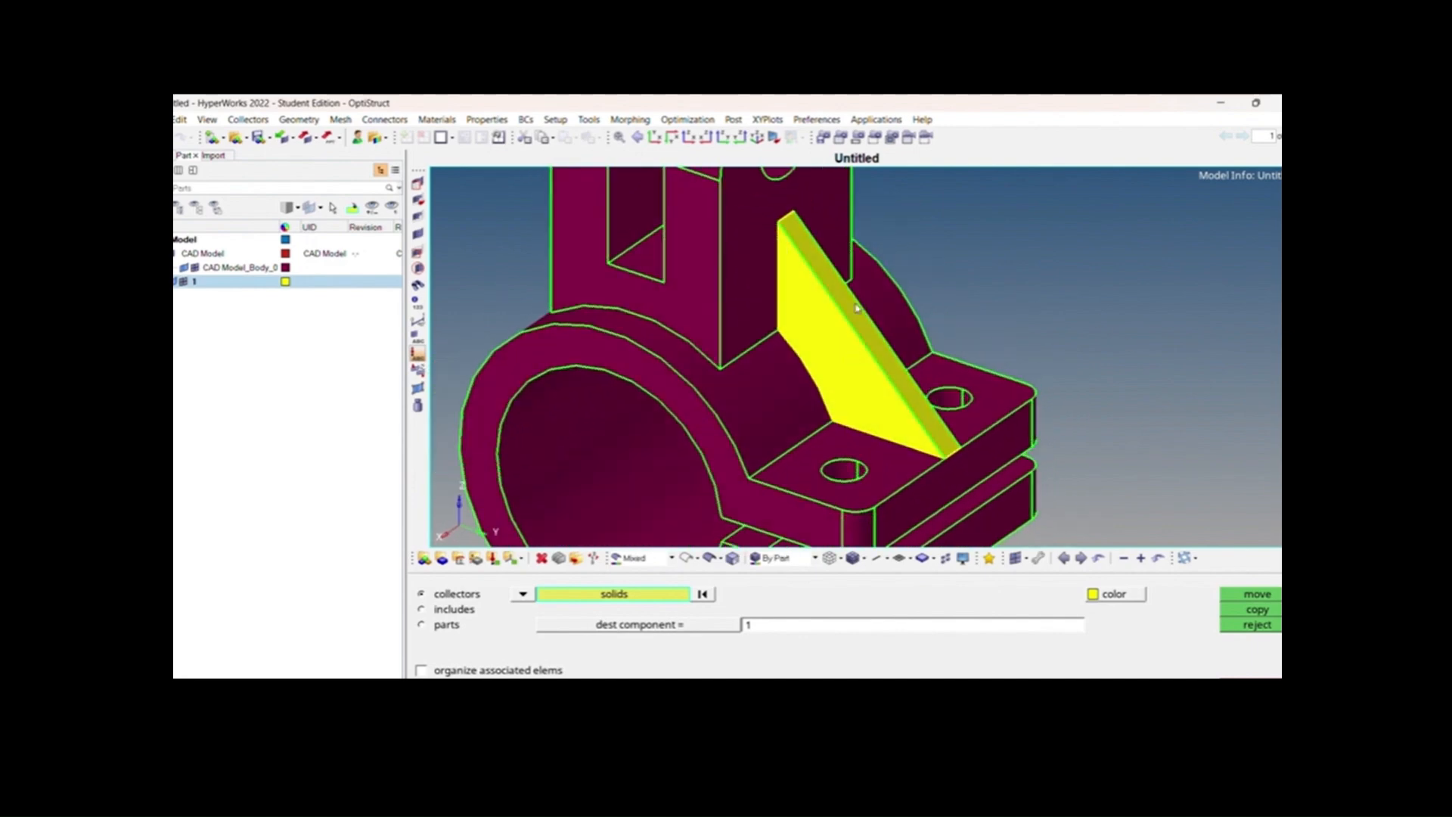
Trim the bracket solid so that the upright lug is separated from the clamp ring.
scroll(835, 295, down, 3)
ctrl+drag(821, 369, 868, 449)
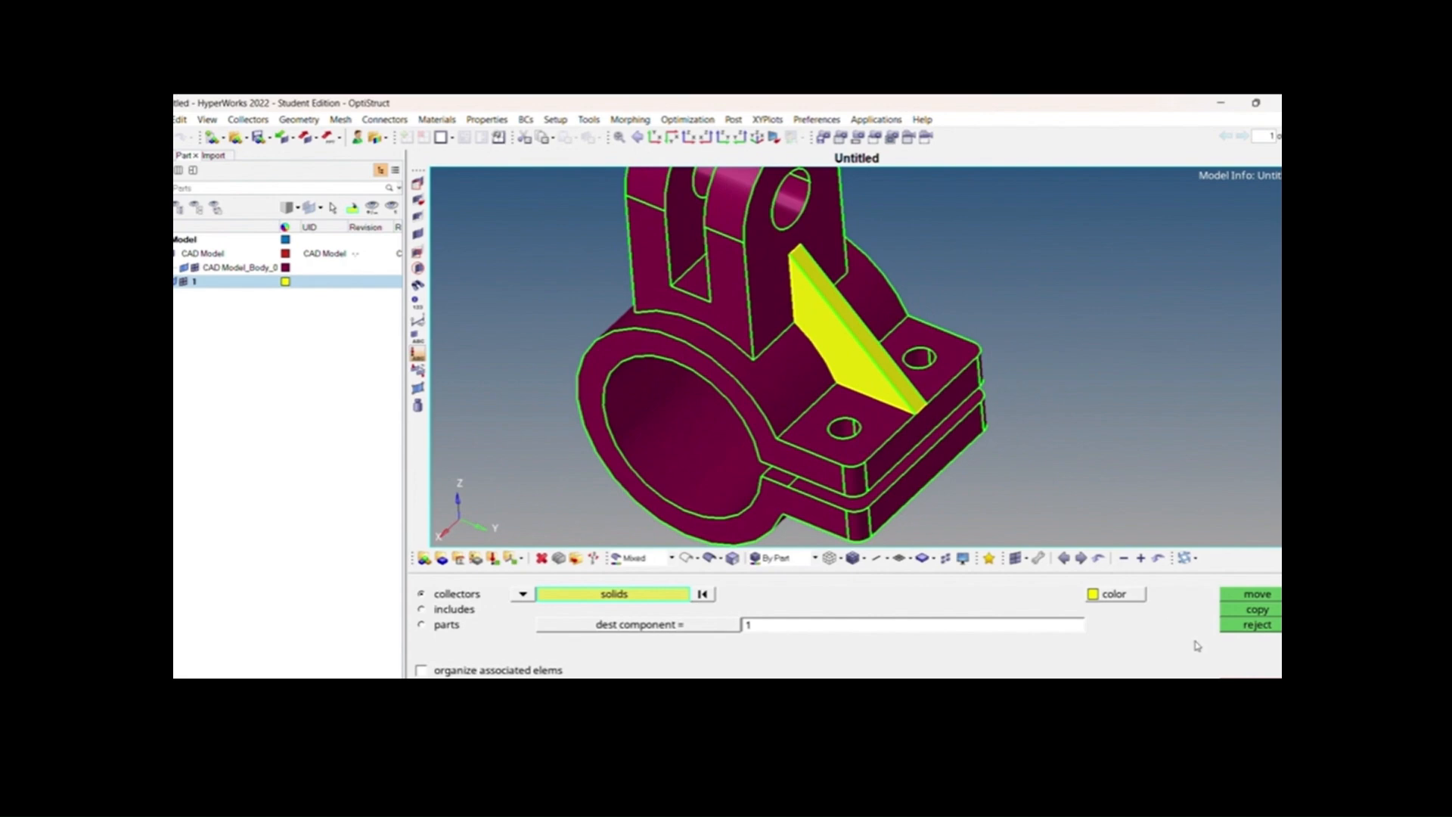
click(1253, 669)
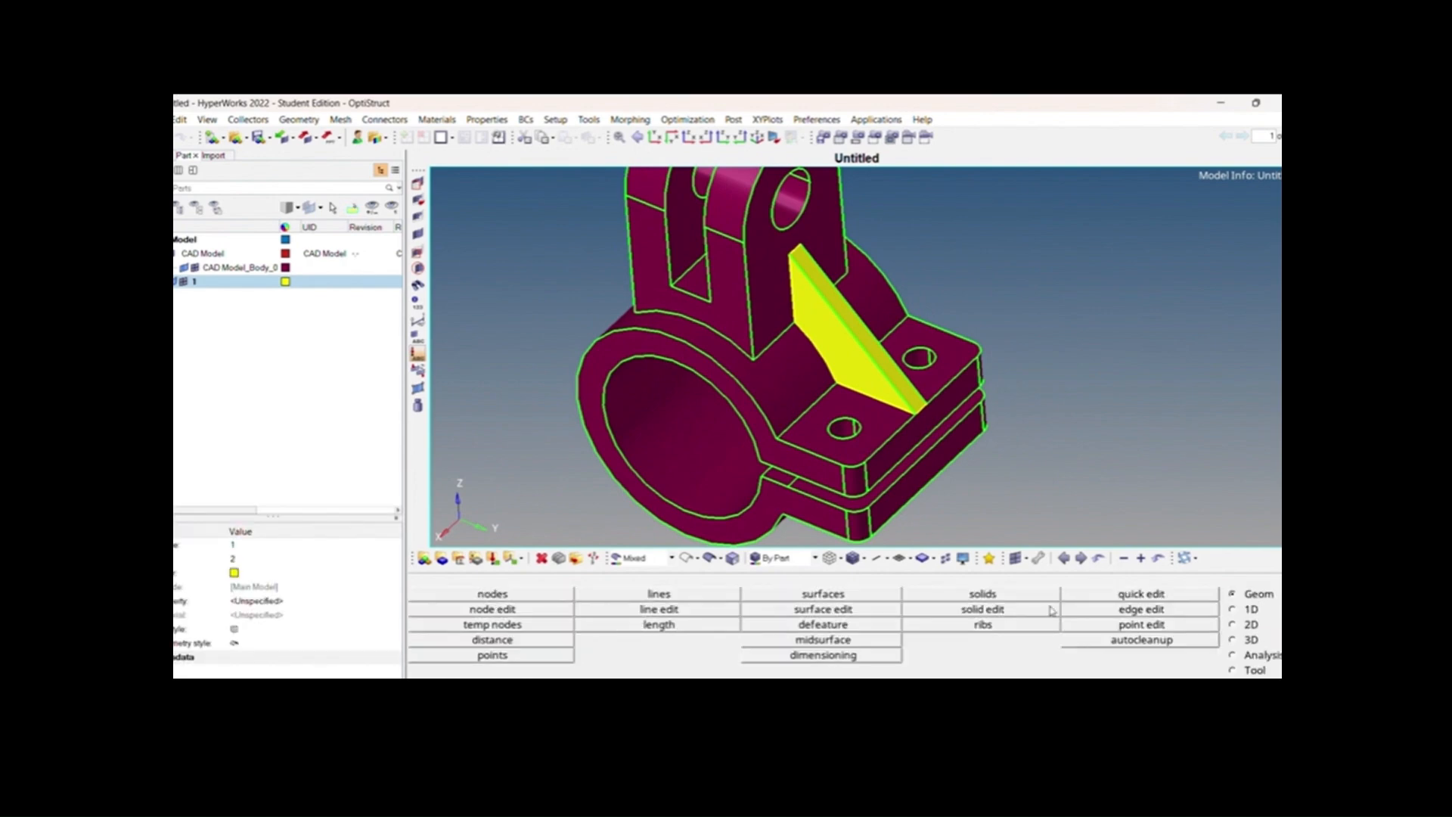
click(1017, 610)
click(824, 491)
click(1049, 622)
Move the upright lug solid into component 2 and set that component's colour to blue.
mouse_move(757, 378)
ctrl+mouse_down()
mouse_move(806, 344)
mouse_move(759, 354)
ctrl+mouse_up()
scroll(759, 353, up, 2)
click(730, 344)
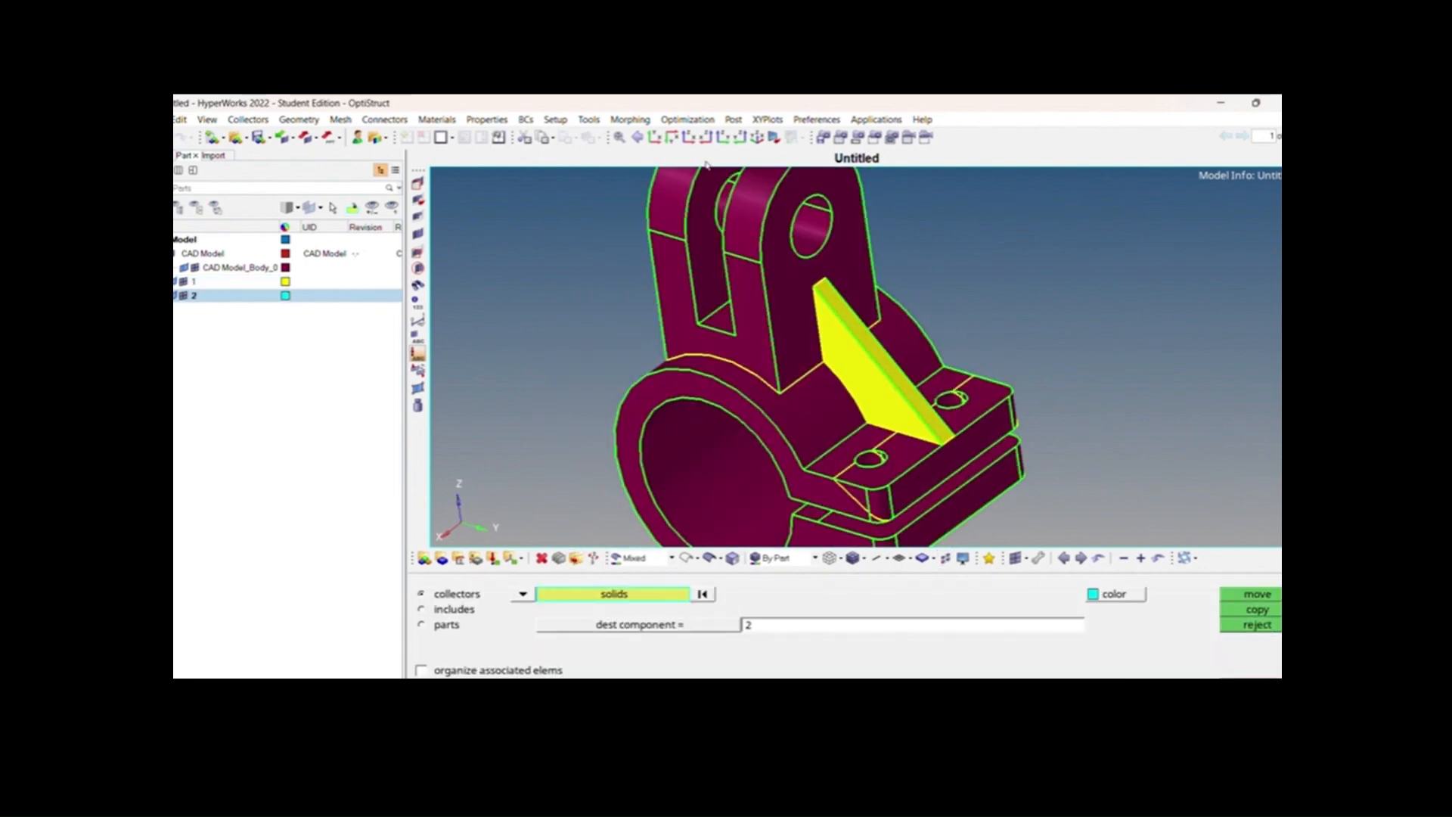
click(850, 302)
middle_click(853, 301)
scroll(853, 302, down, 1)
click(285, 296)
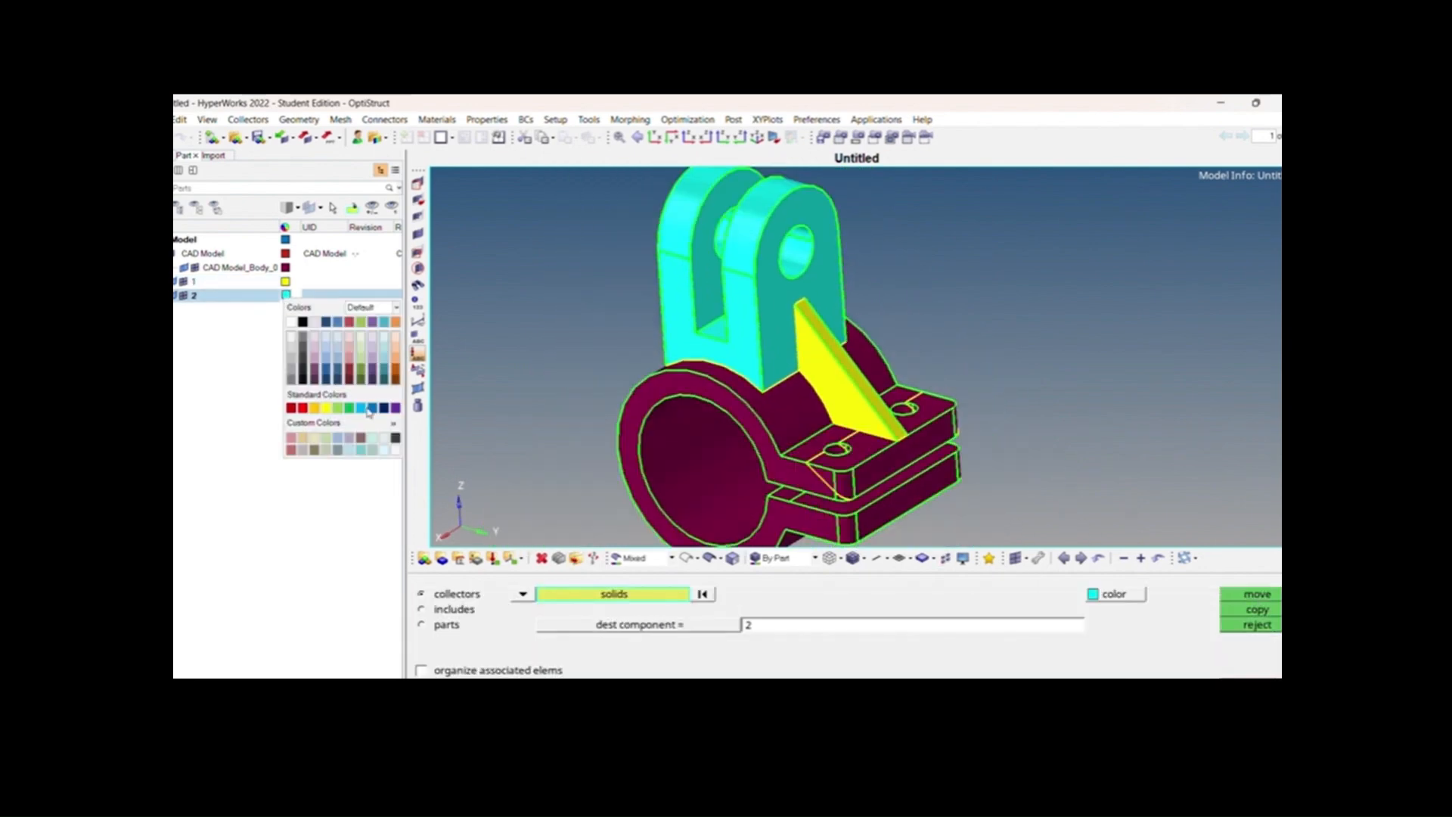
click(367, 409)
scroll(796, 387, down, 1)
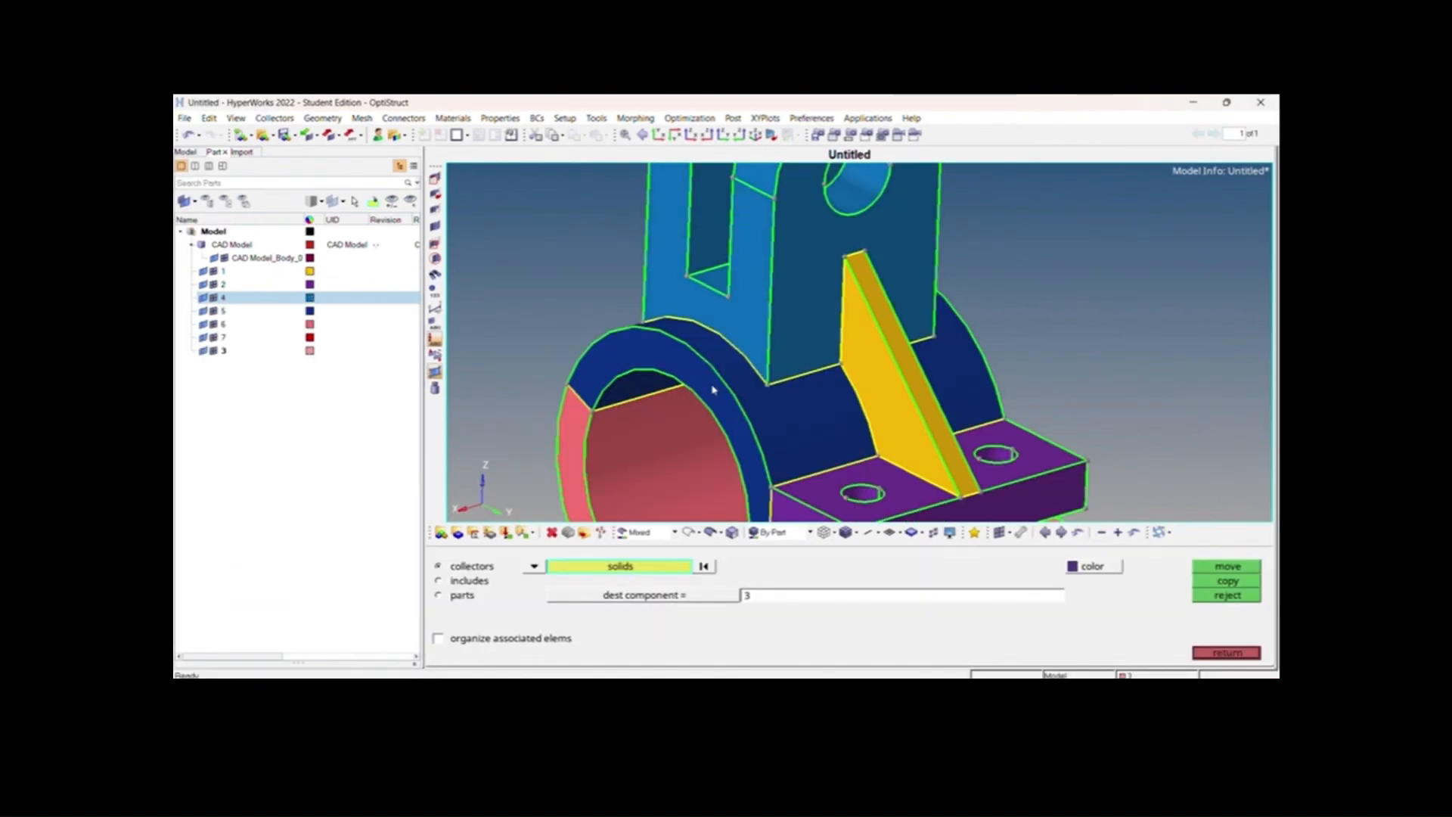
click(811, 366)
ctrl+drag(870, 390, 739, 388)
ctrl+right_drag(778, 304, 724, 377)
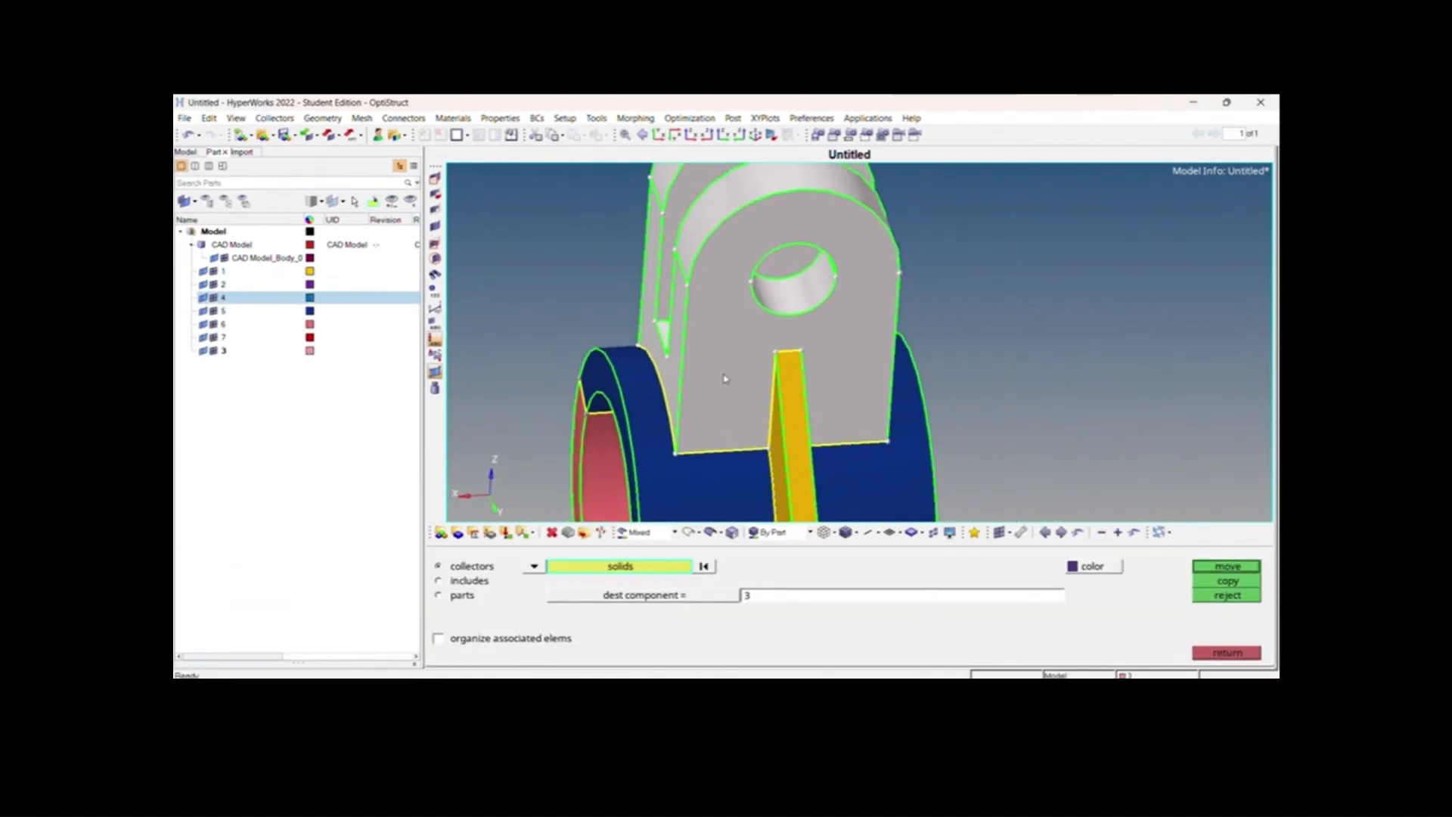
scroll(724, 378, down, 3)
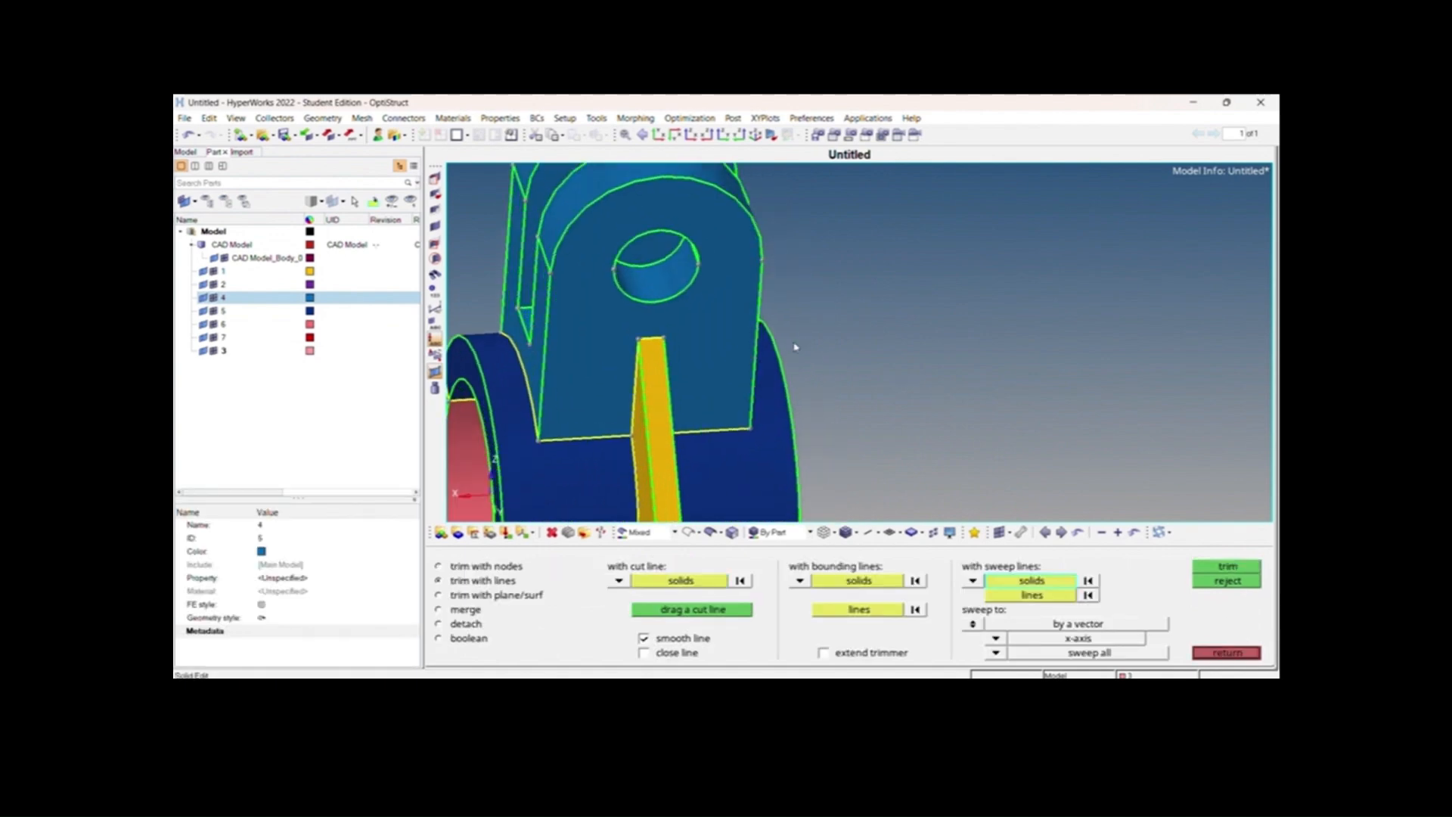
Split a washer ring around the lug's hole with an offset value of 3.
ctrl+drag(791, 337, 828, 311)
scroll(828, 311, up, 3)
ctrl+right_drag(717, 286, 697, 332)
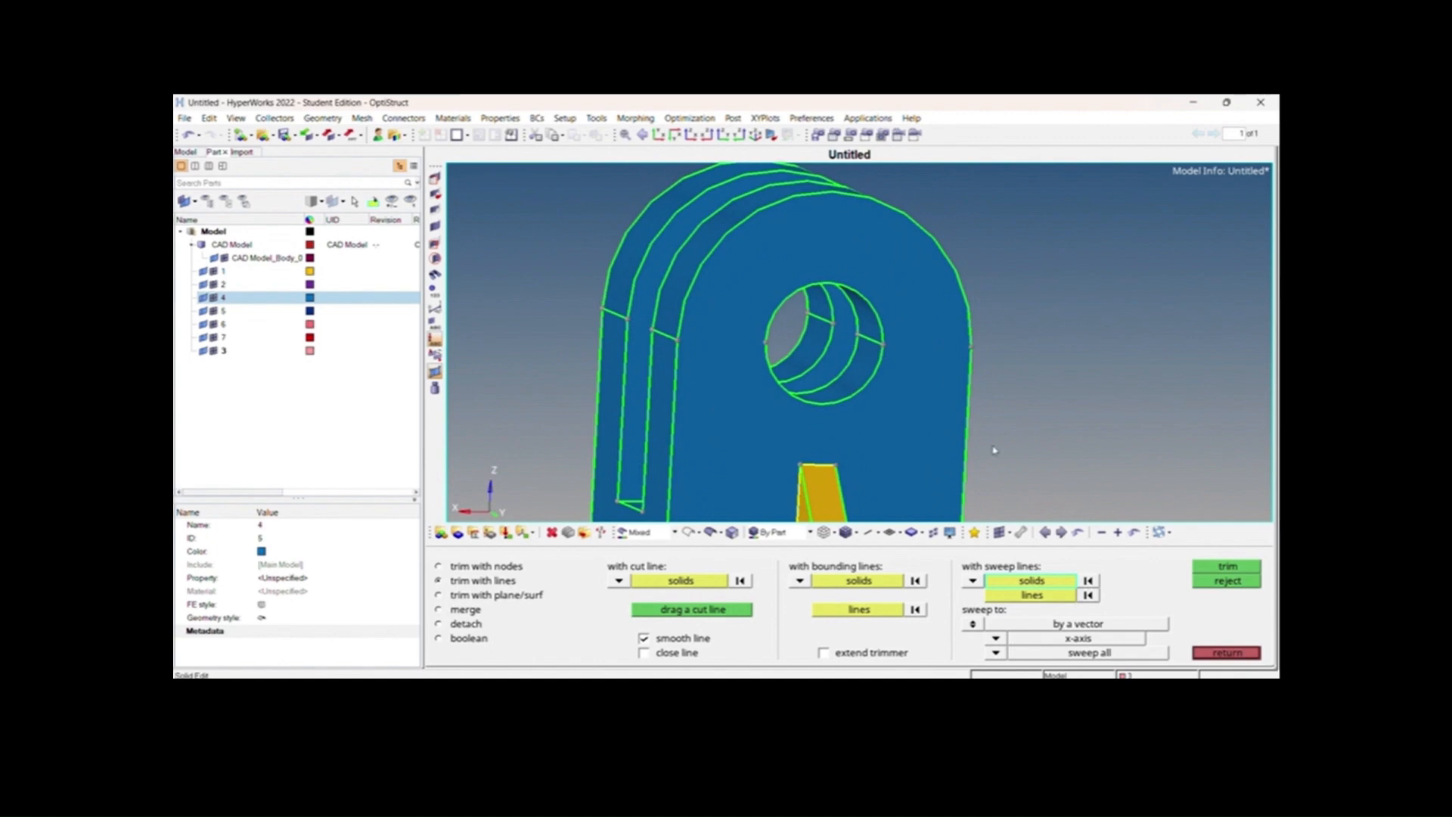
click(1198, 651)
click(1102, 564)
scroll(879, 348, up, 3)
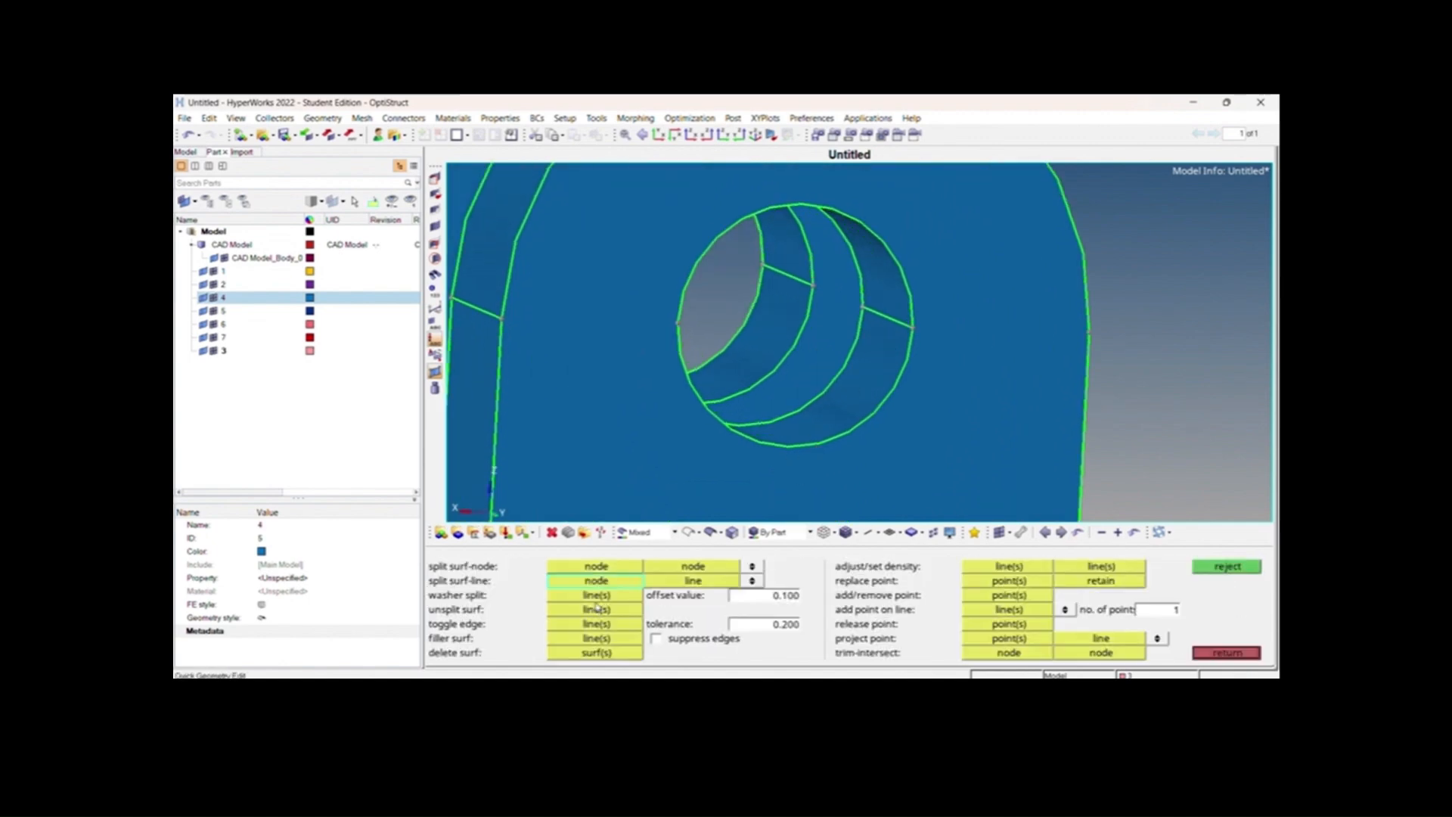
text(3)
click(895, 388)
Split the lug's front face node to node from the hole's edge out to the lug's side edges.
click(616, 567)
scroll(954, 319, up, 3)
click(856, 341)
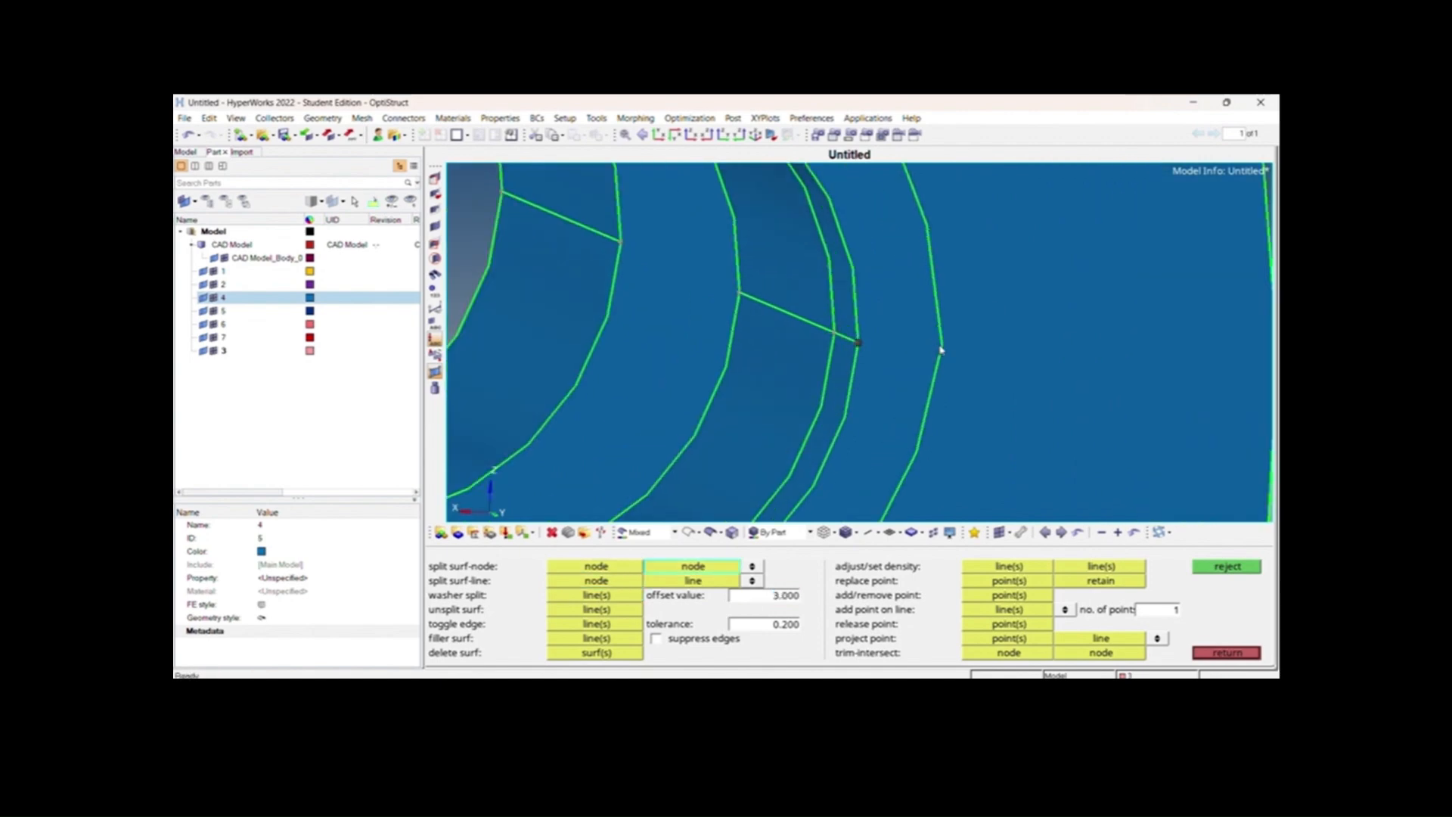
scroll(949, 351, down, 3)
click(1111, 350)
scroll(870, 360, up, 3)
click(871, 355)
click(804, 349)
Split the lug's front face between the washer ring and the top corners of the rib.
scroll(803, 350, down, 3)
click(888, 410)
click(882, 280)
click(882, 280)
click(878, 227)
scroll(878, 228, down, 2)
click(958, 366)
scroll(954, 265, up, 3)
right_drag(954, 278, 963, 392)
scroll(934, 370, up, 2)
click(930, 364)
click(963, 390)
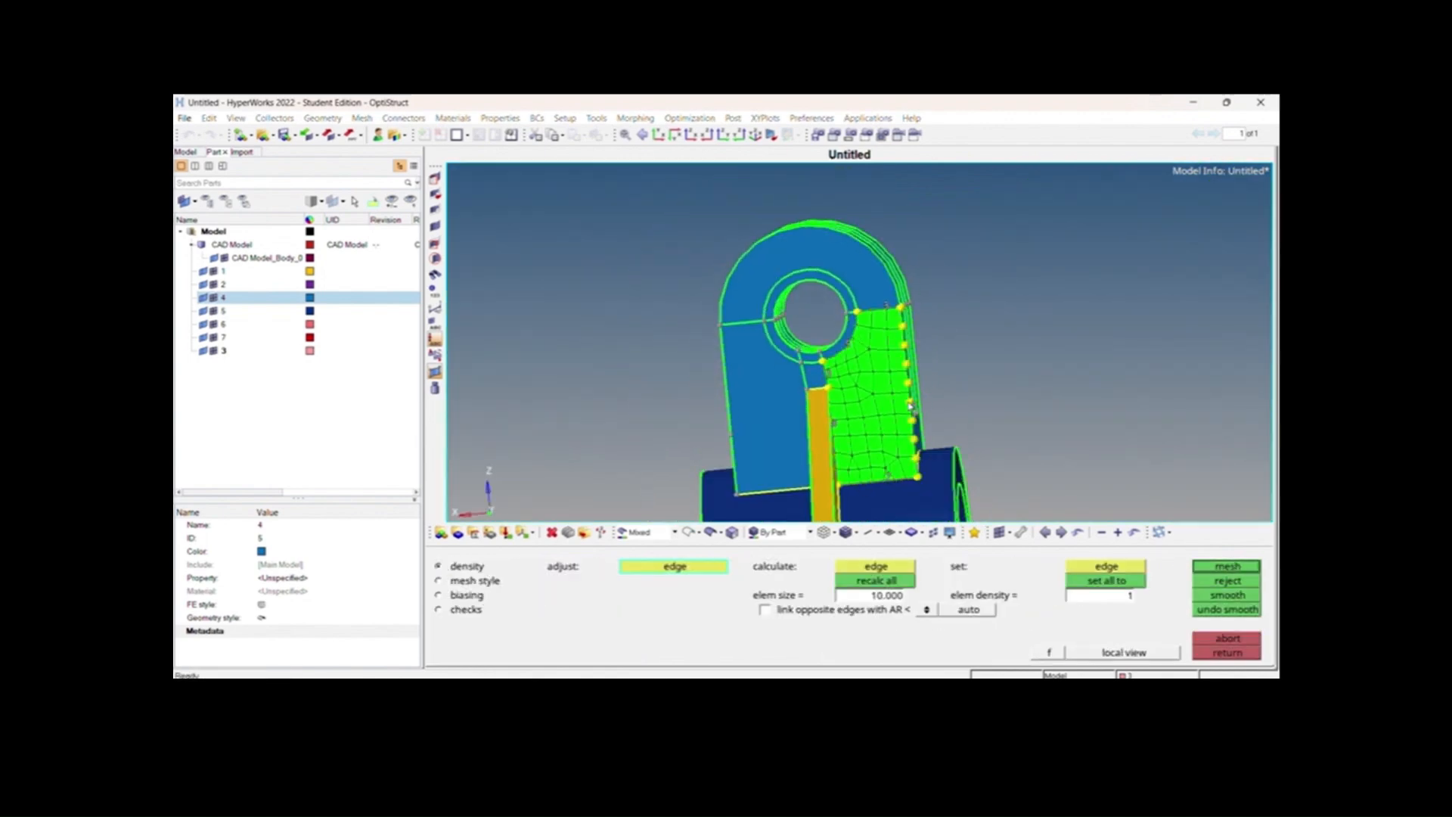
Adjust the mesh style and edge density of the 2D mesh on the lug's front face.
click(474, 580)
click(467, 565)
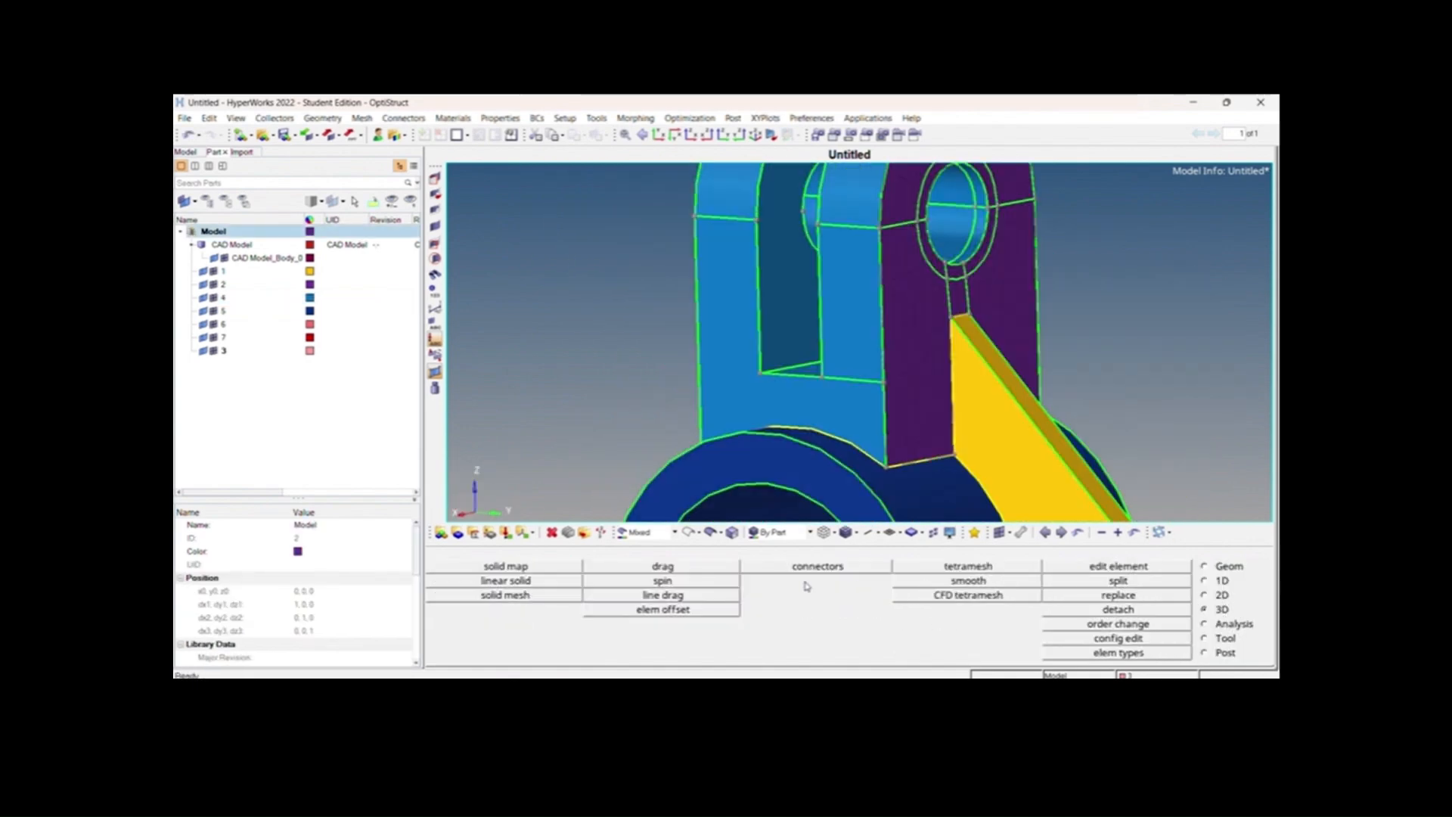
Drag the 2D elements of the lug's front face a distance of 15 along the negative y-axis in 5 layers.
click(633, 567)
ctrl+drag(908, 311, 863, 479)
click(1082, 567)
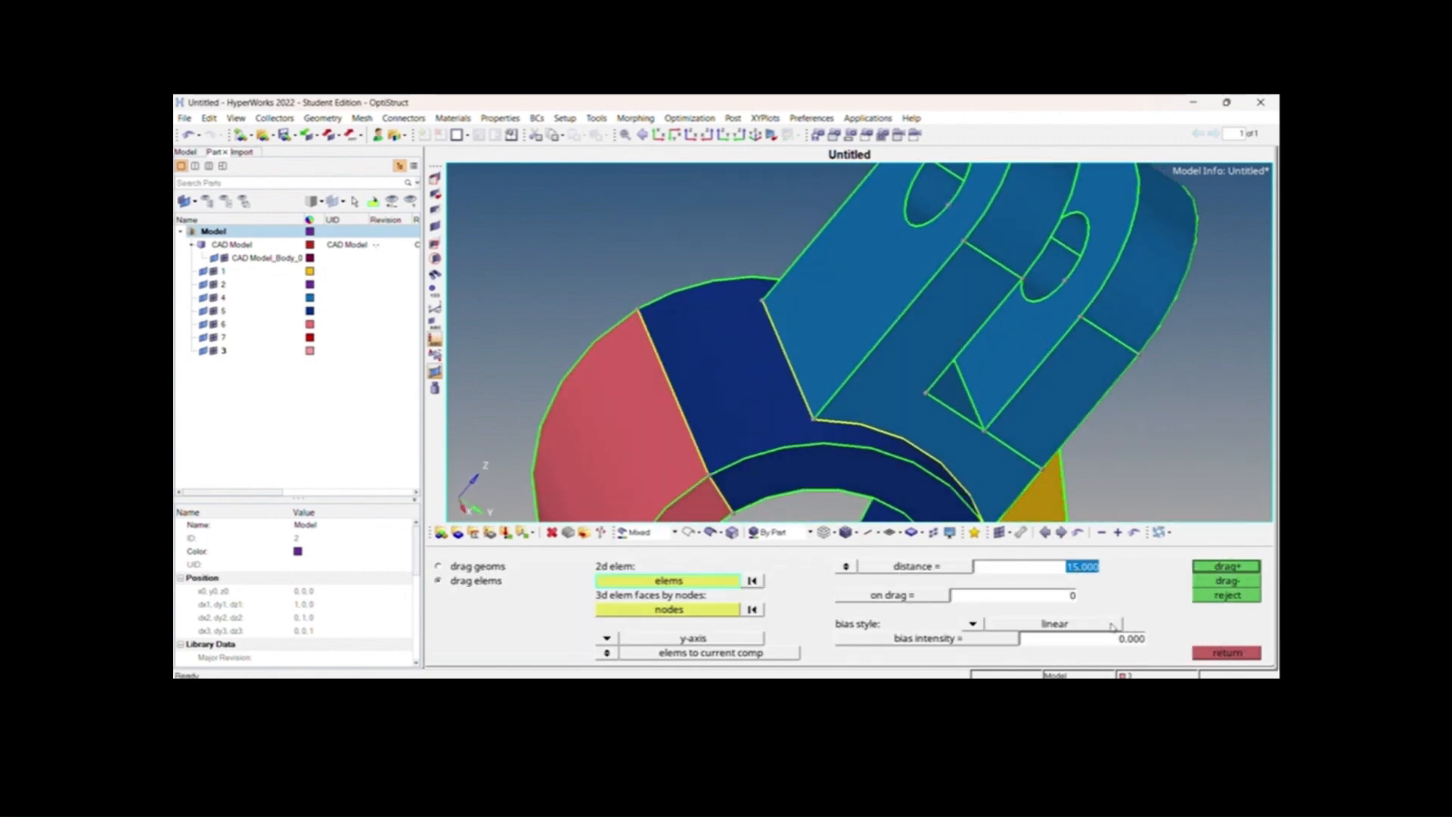
text(1)
ctrl+drag(1077, 477, 935, 344)
click(1200, 566)
click(1225, 596)
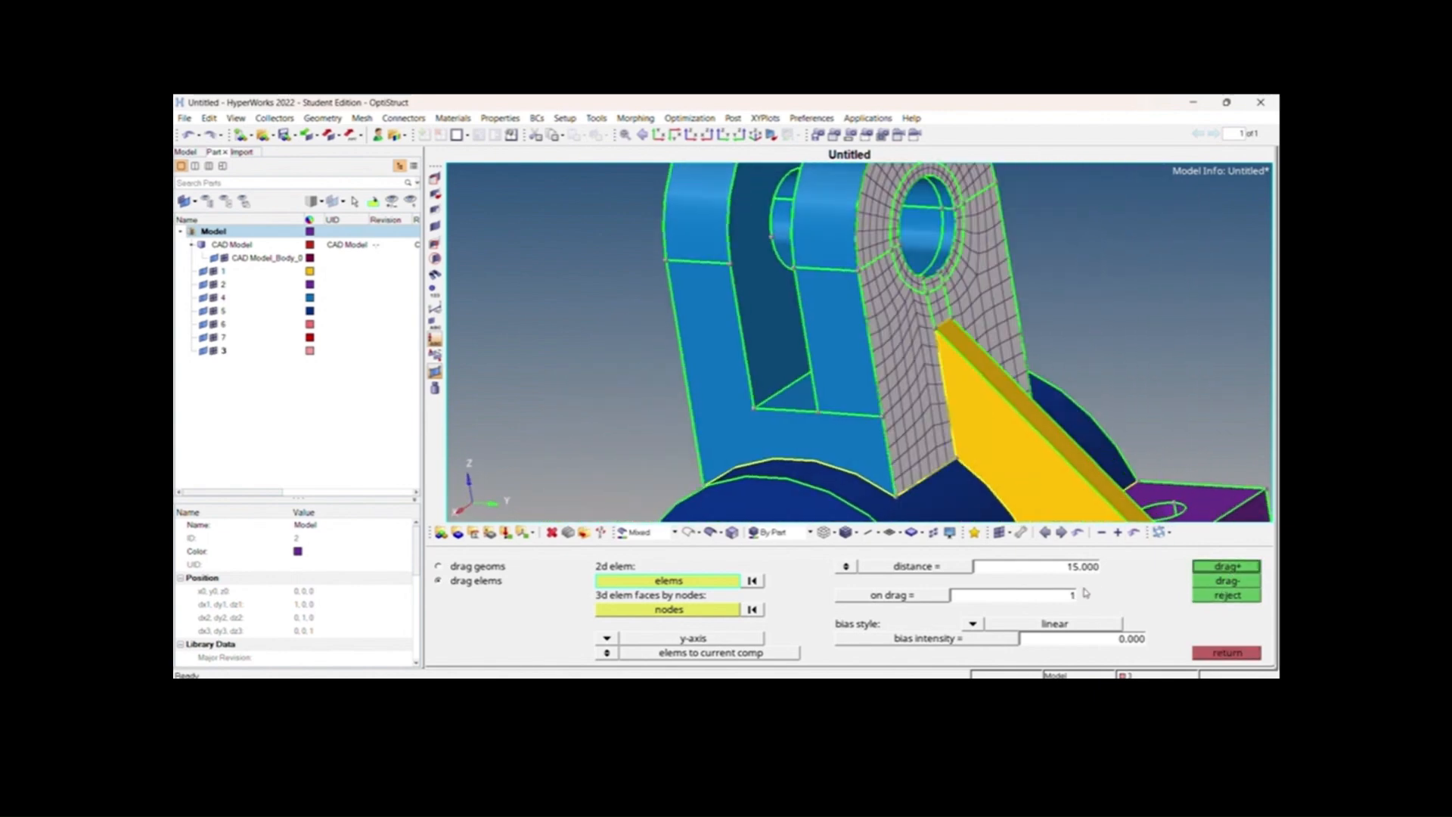
click(1220, 583)
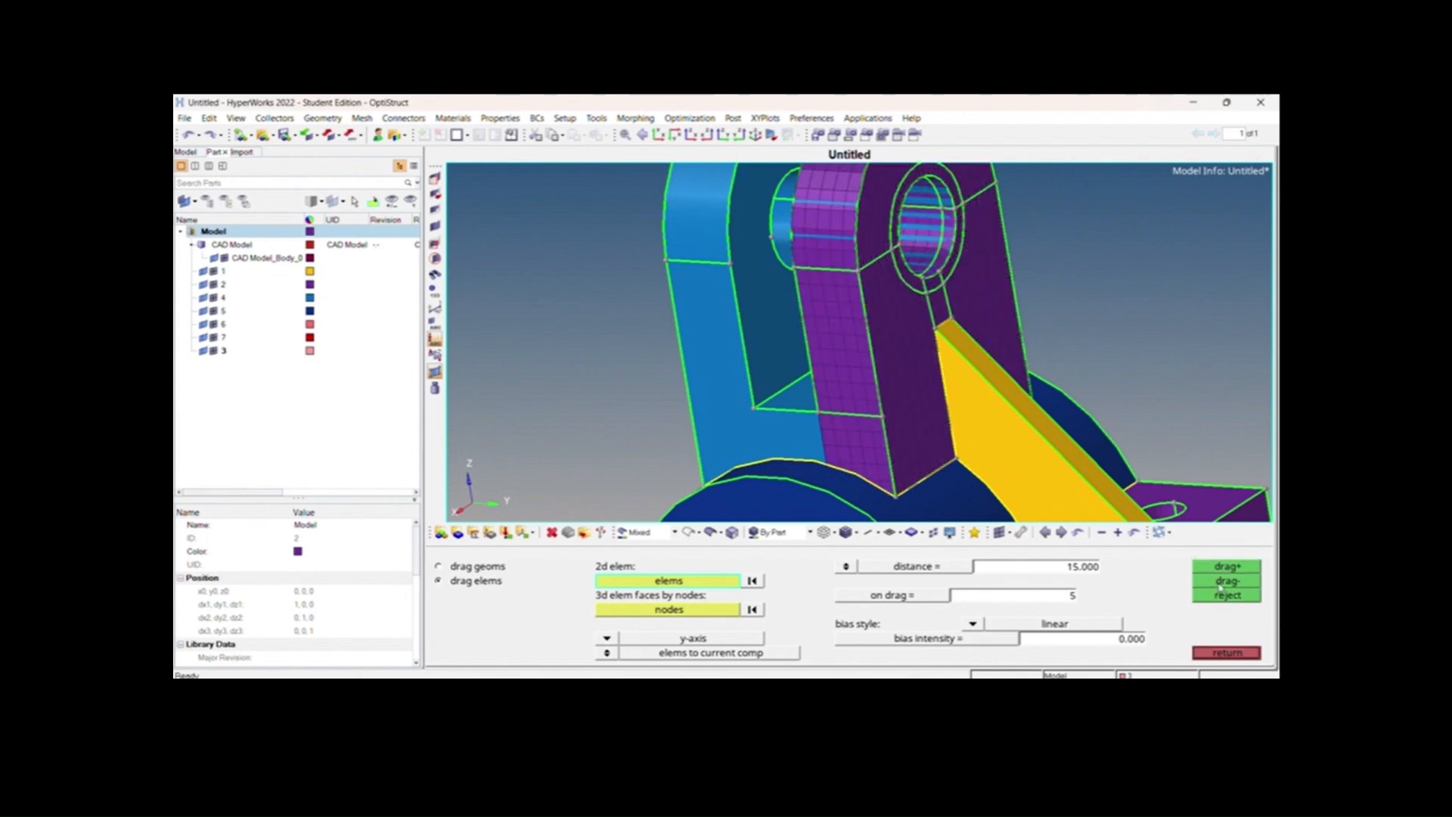
ctrl+drag(921, 366, 1050, 354)
scroll(935, 353, up, 4)
ctrl+drag(936, 353, 749, 352)
scroll(787, 330, down, 3)
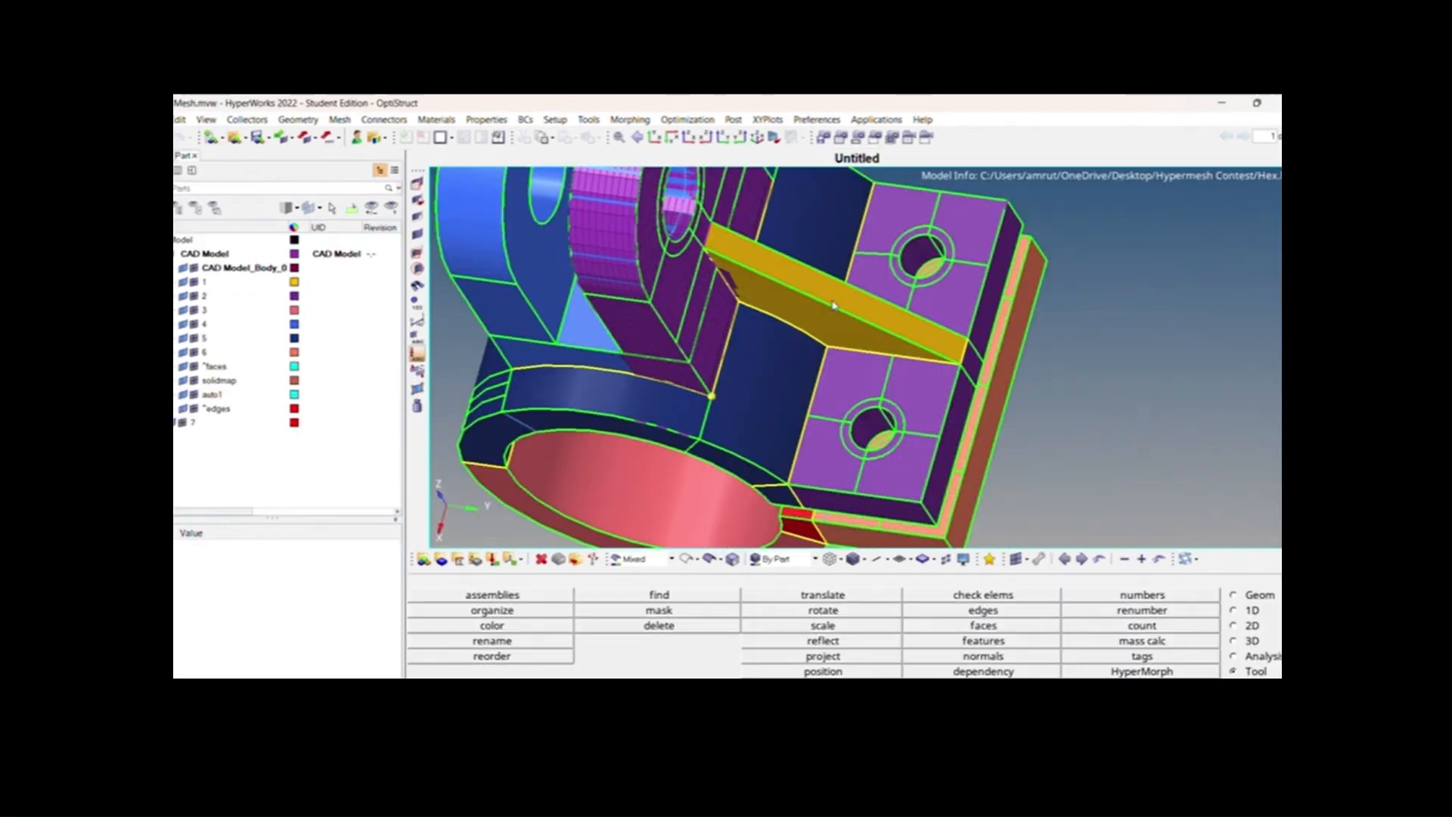
Mesh the upper flange's top face with 2D elements and select them by face as the solid map's elements to drag.
key(F12)
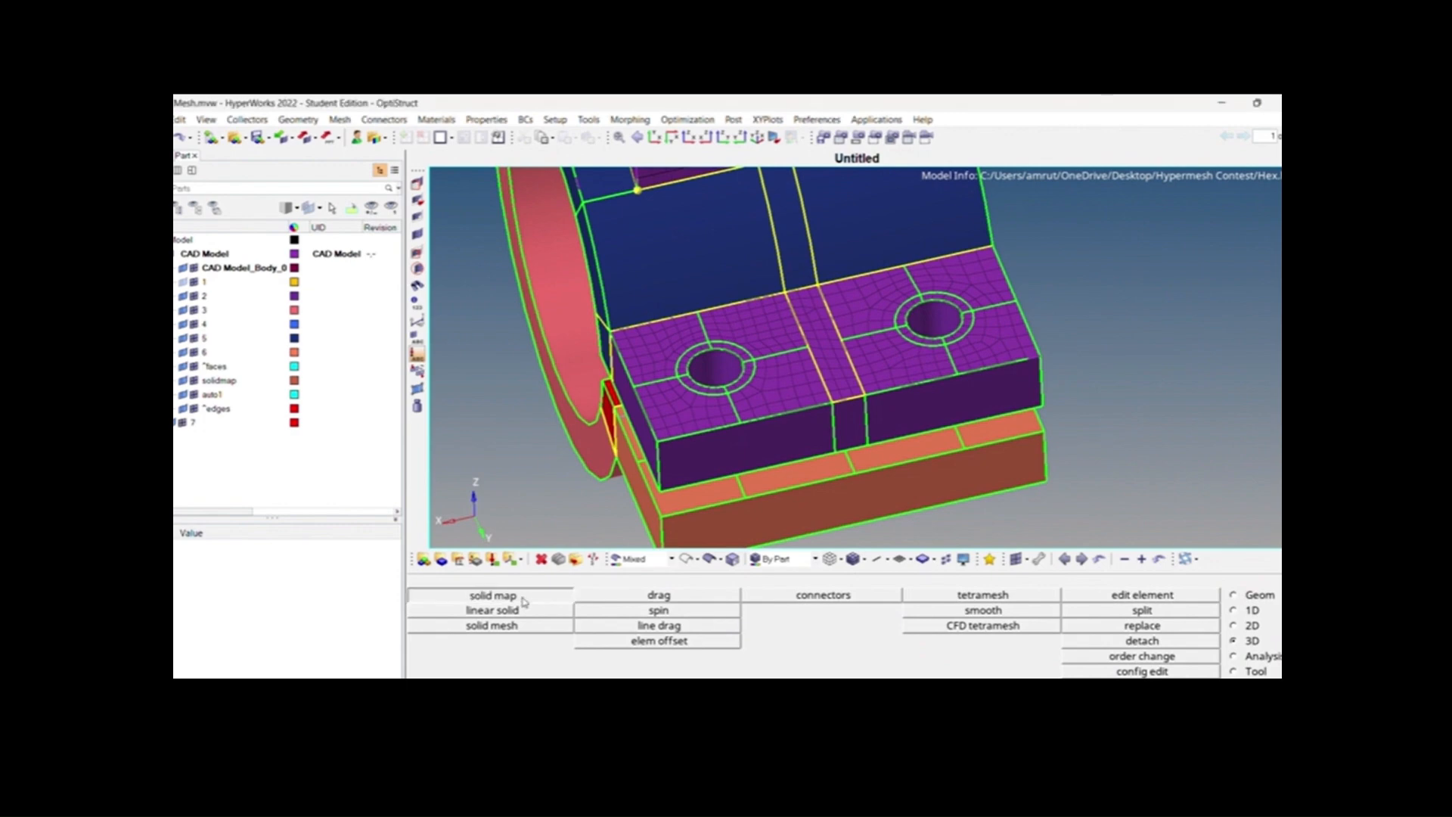
click(523, 599)
click(559, 657)
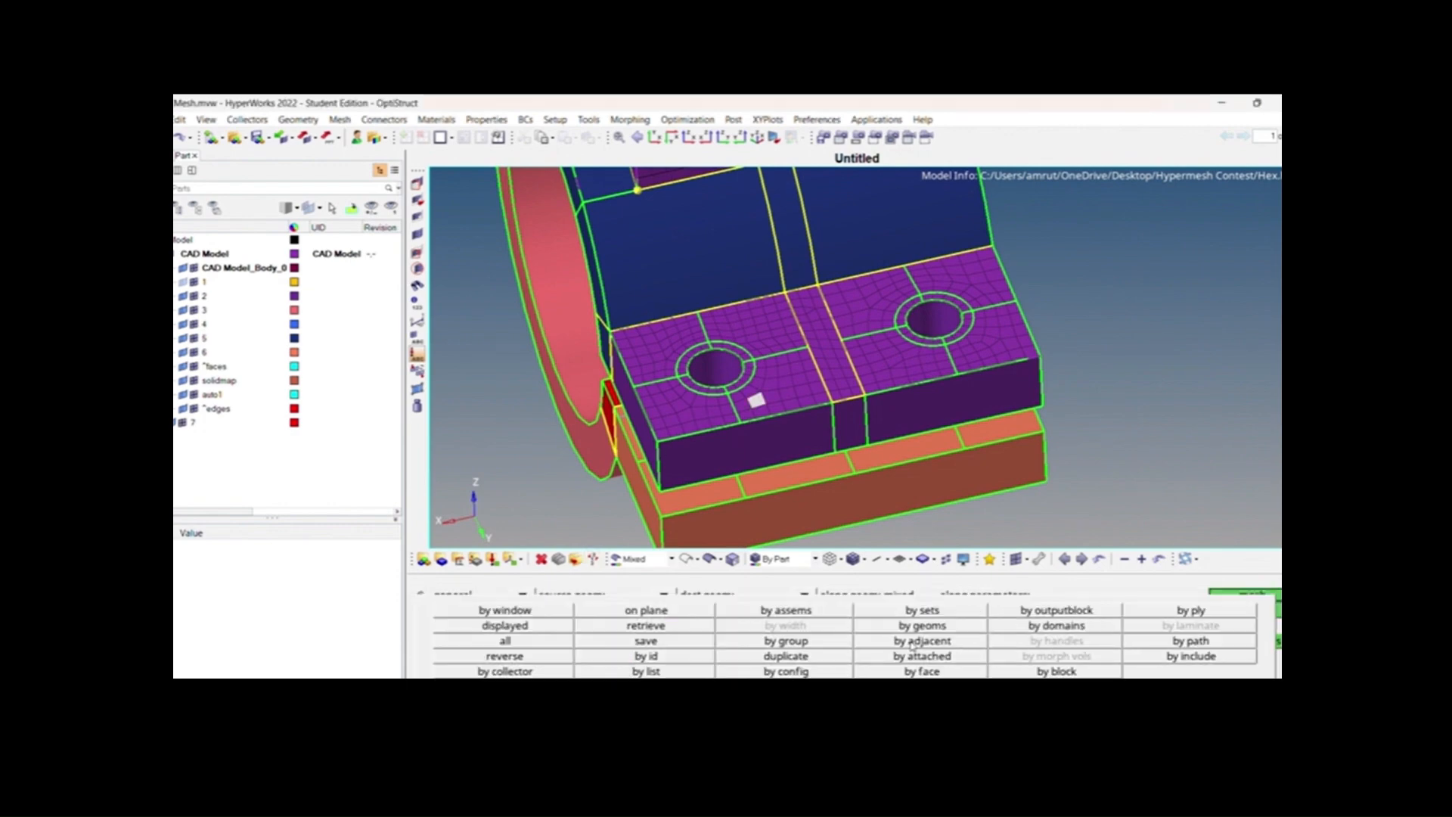
click(888, 672)
Set the upper flange's underside as the destination surface of the solid map.
click(693, 610)
ctrl+drag(882, 402, 813, 328)
click(815, 333)
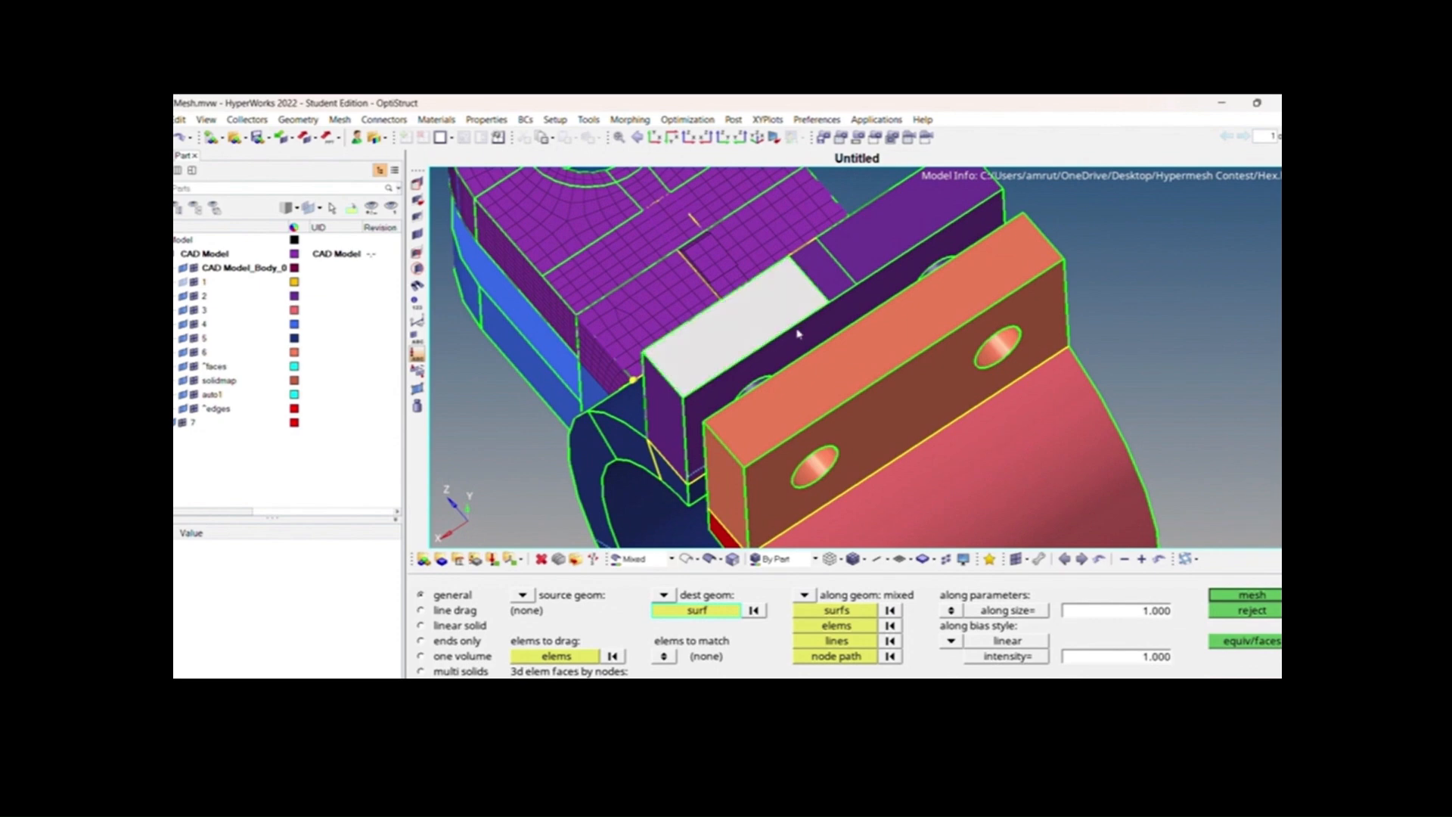
right_click(802, 338)
click(836, 321)
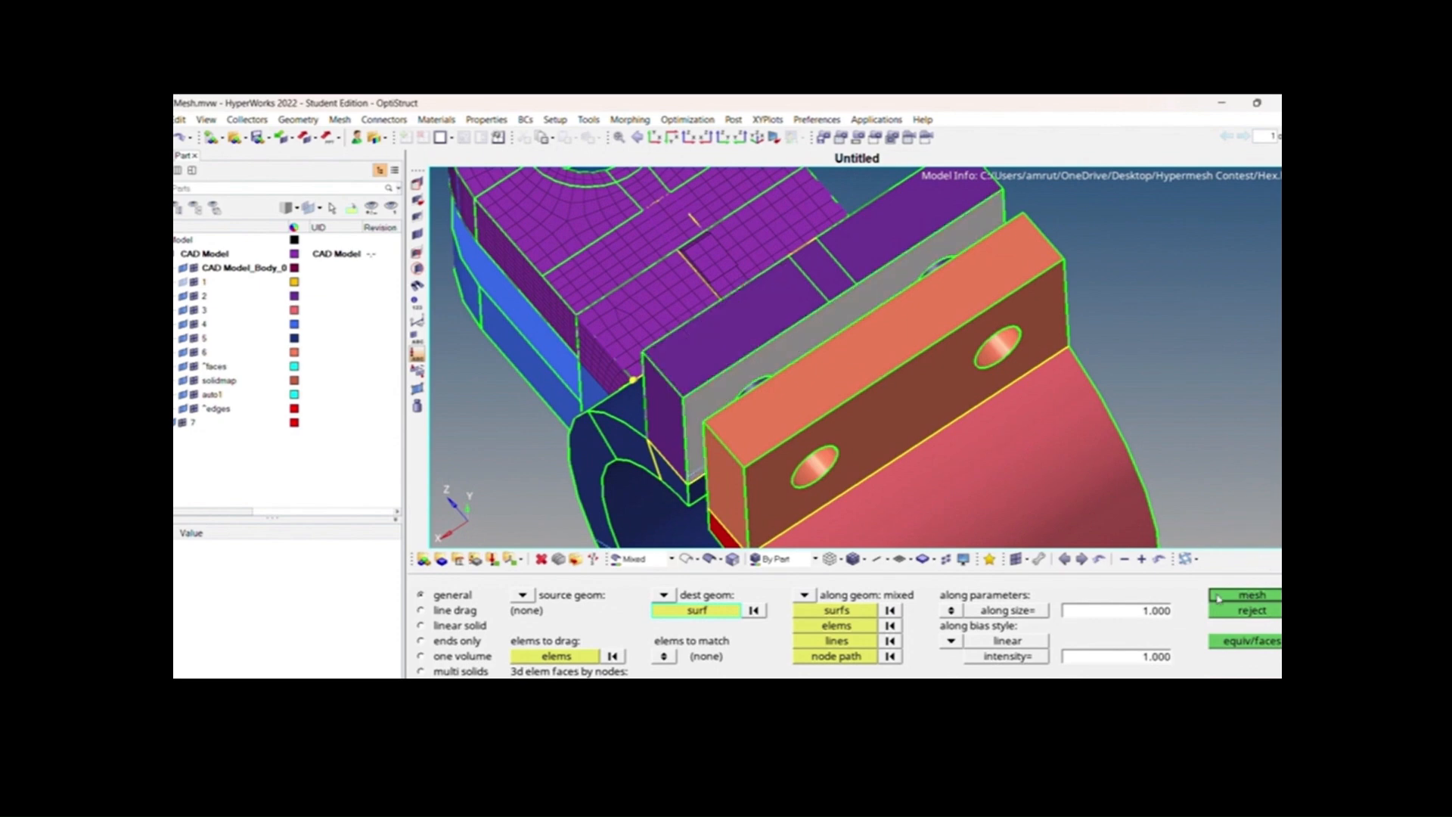
Select the upper flange's end and outer side faces as the along surfaces of the solid map.
click(838, 611)
ctrl+drag(764, 309, 749, 391)
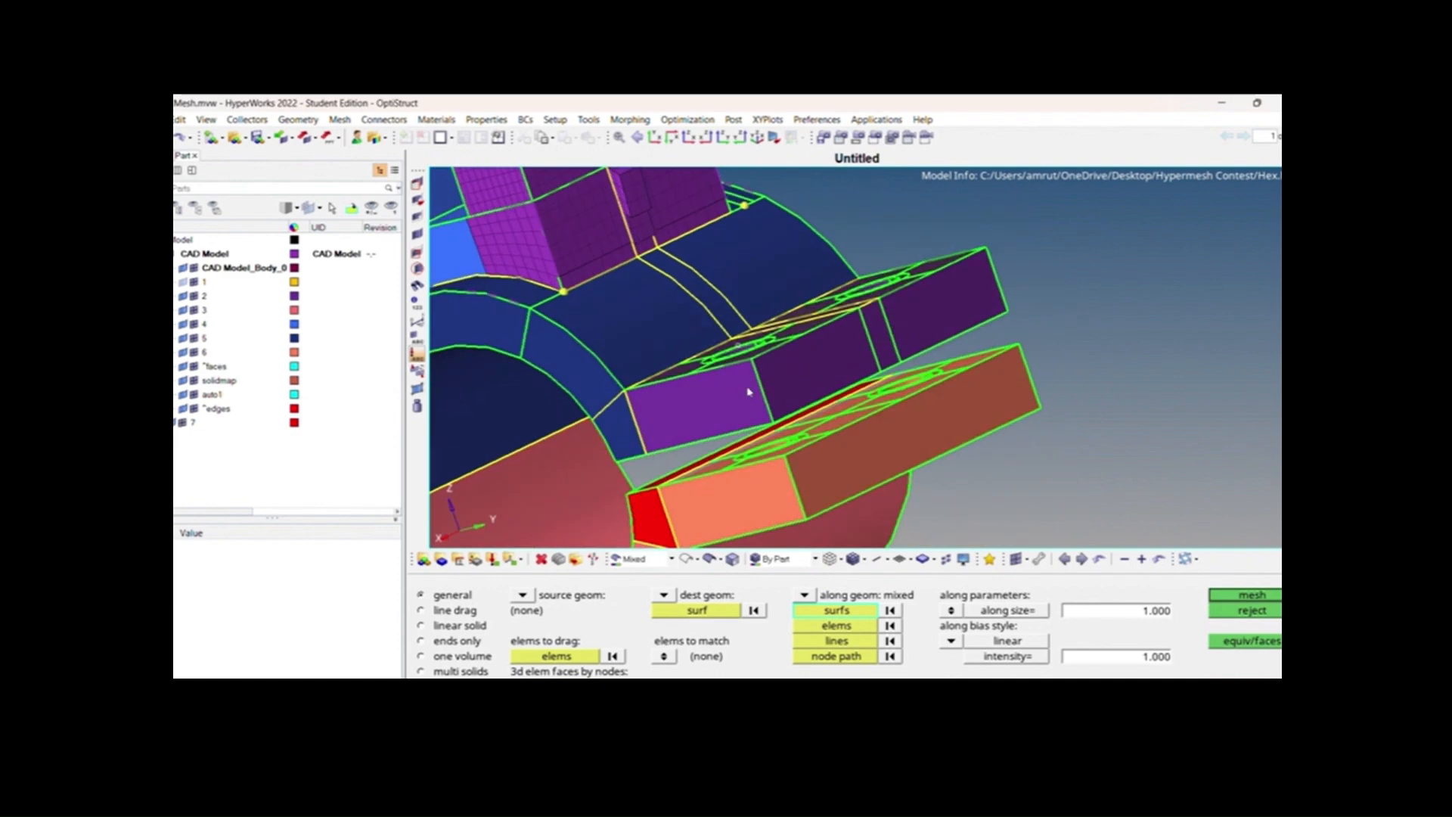
click(800, 378)
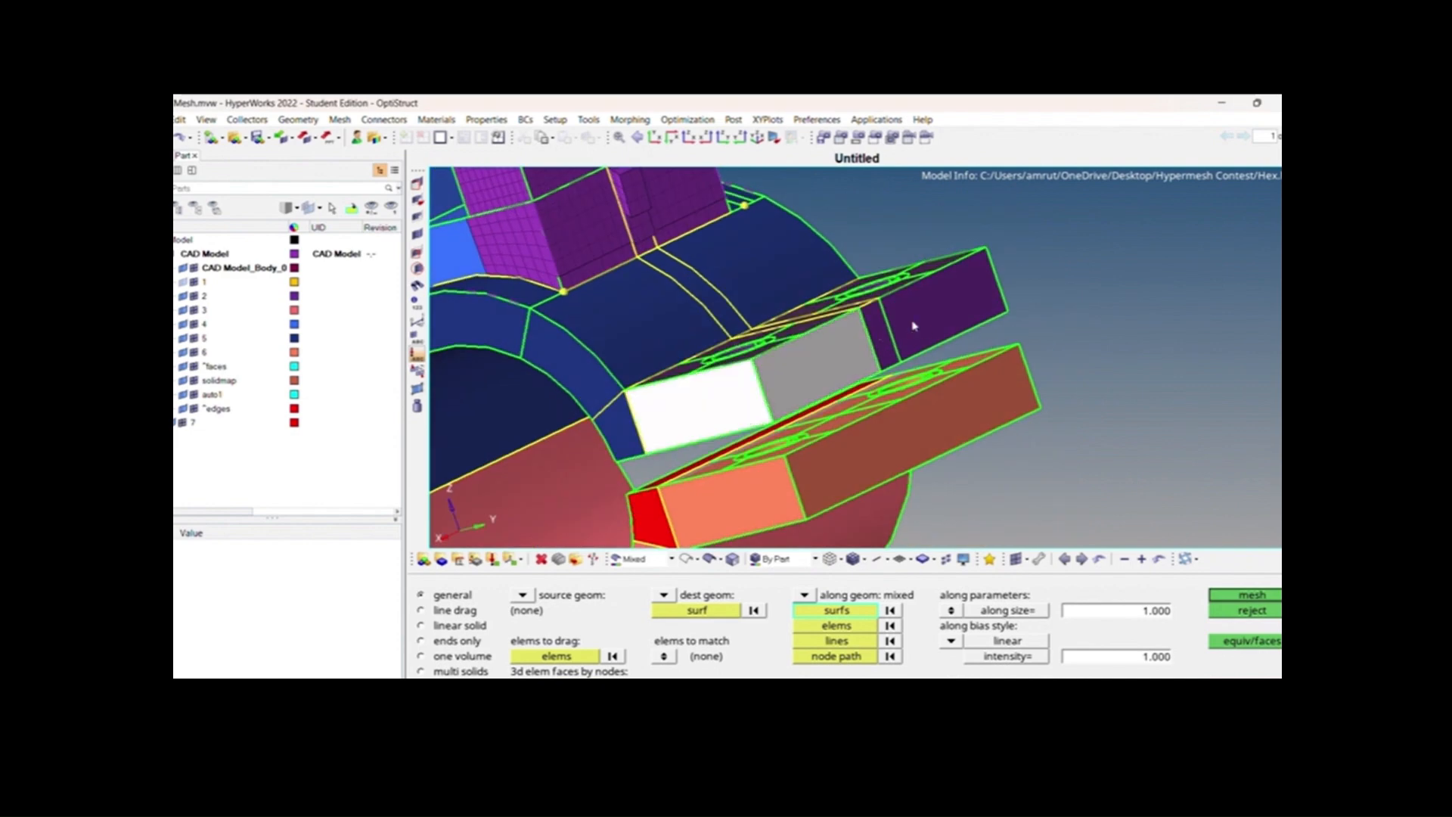
ctrl+drag(918, 312, 749, 356)
ctrl+scroll(827, 348, up, 3)
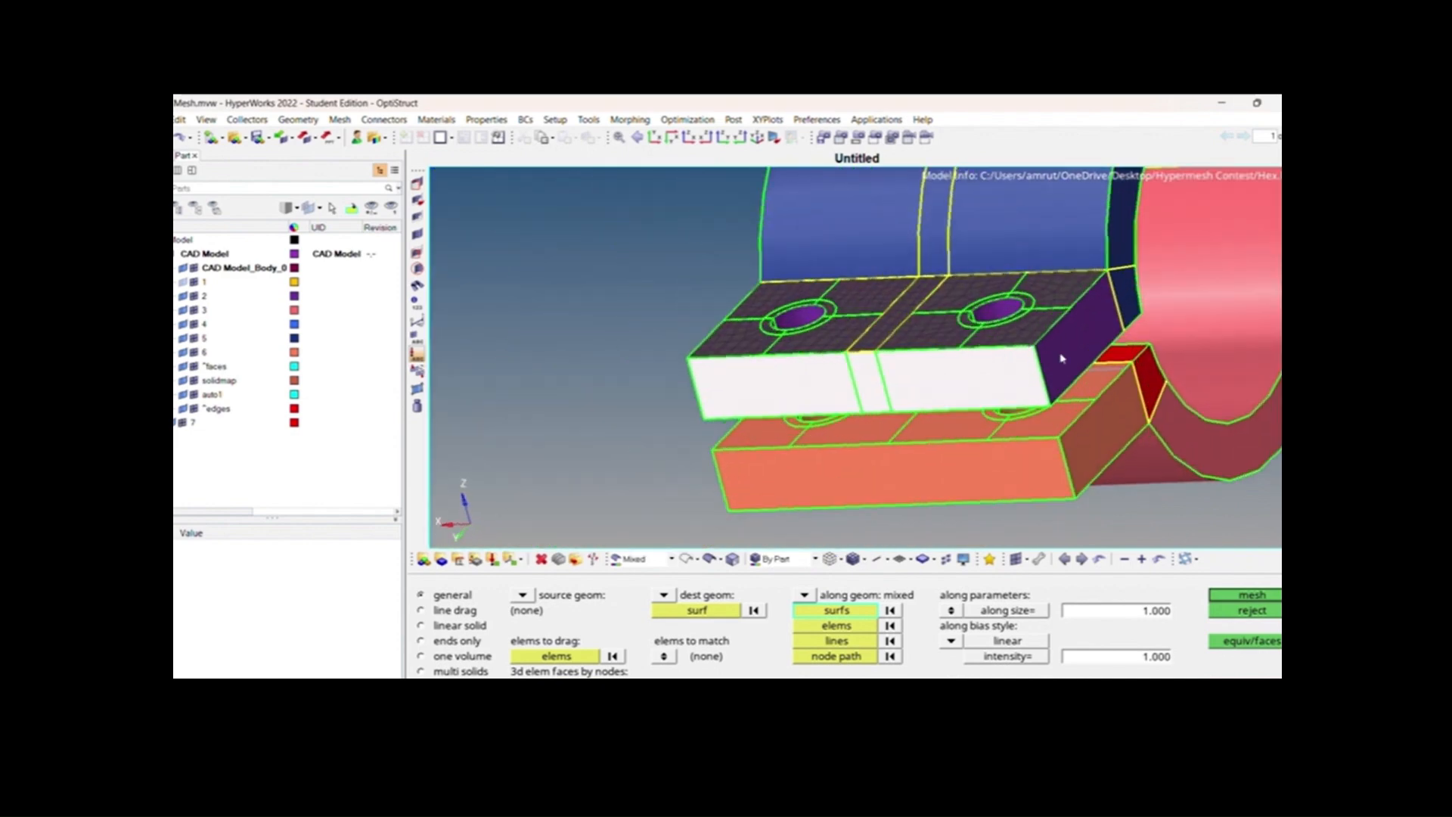
ctrl+drag(1064, 455, 1041, 478)
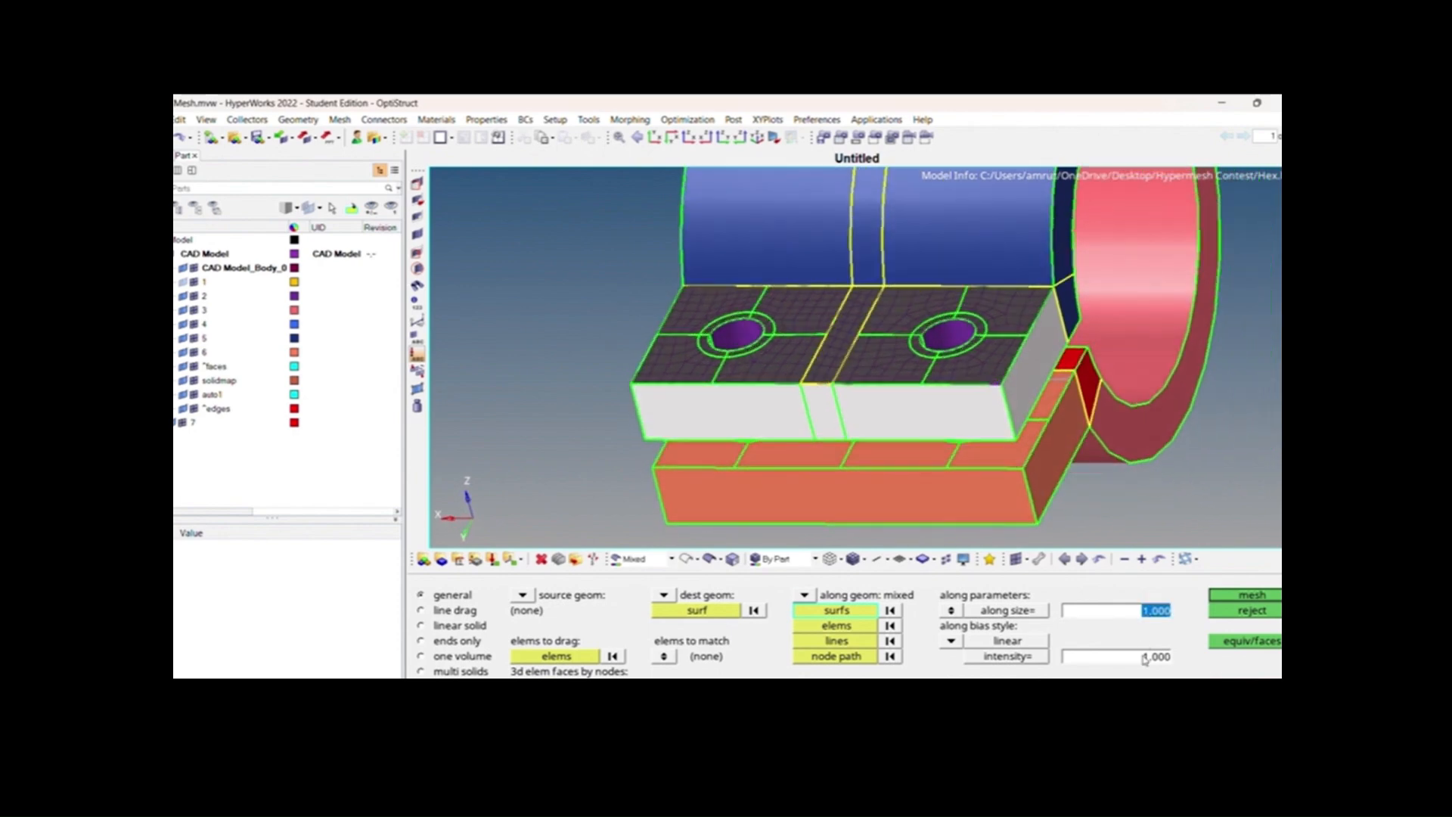
Generate the upper flange's solid map mesh with an along size of 1.
click(1258, 600)
ctrl+scroll(943, 330, up, 2)
ctrl+drag(973, 483, 1023, 308)
ctrl+scroll(778, 392, down, 3)
ctrl+drag(777, 393, 787, 421)
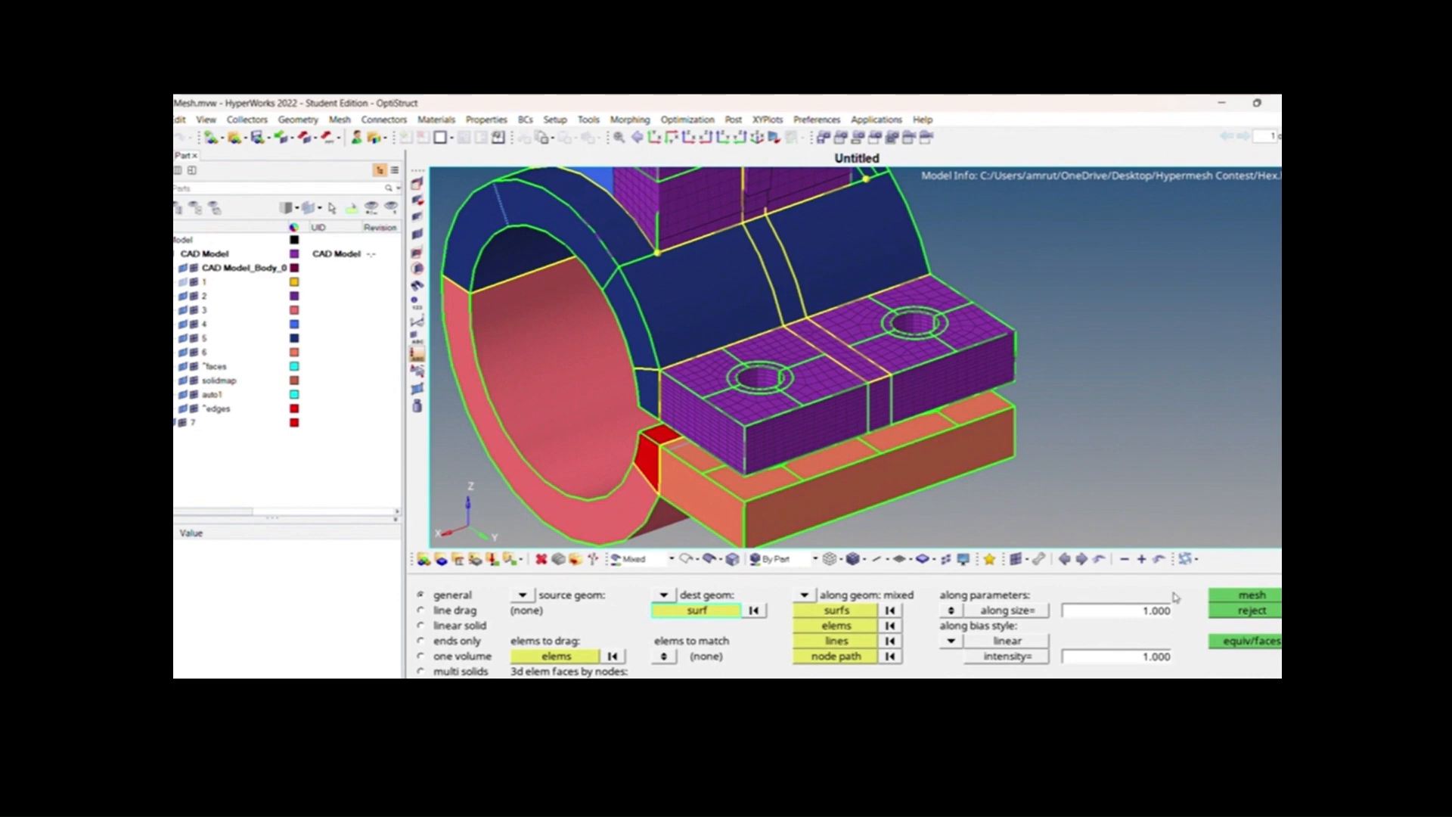
Leave solid mapping and show the rib geometry of component 1.
click(1262, 686)
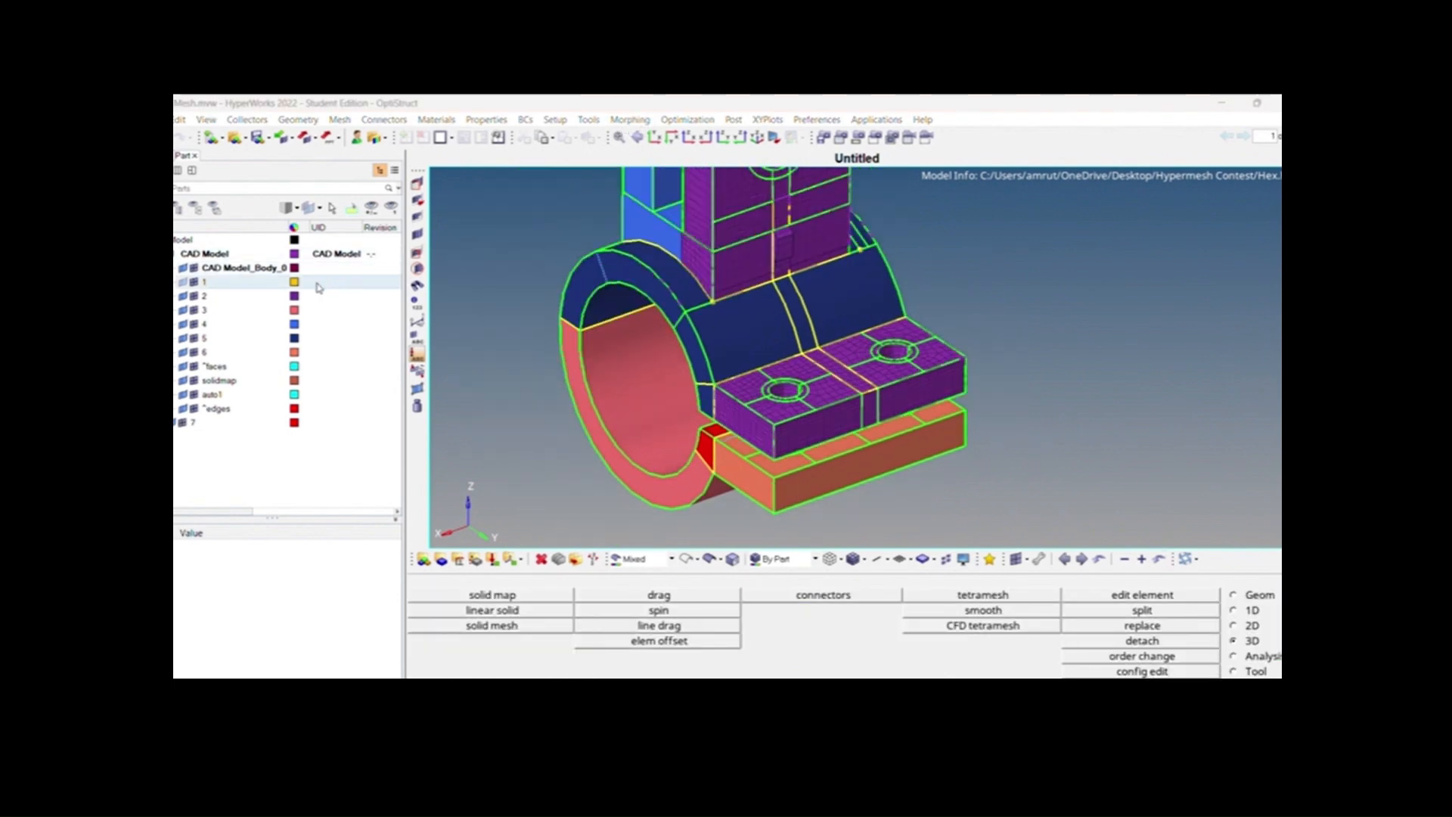
click(183, 284)
ctrl+scroll(716, 308, down, 3)
ctrl+drag(716, 308, 745, 350)
ctrl+right_drag(744, 351, 797, 403)
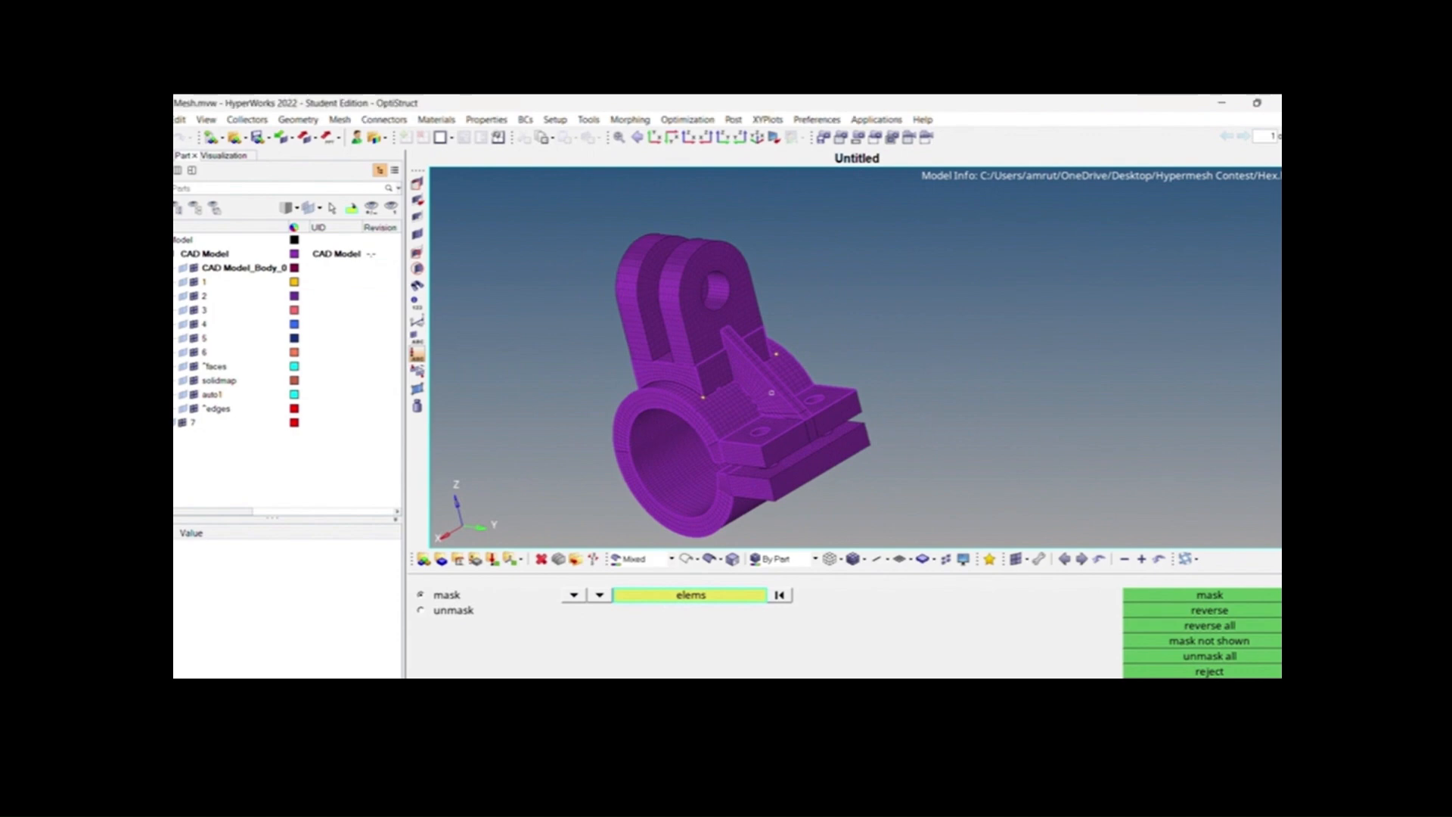
Leave masking and examine the bracket's complete solid mesh from several sides and up close.
click(1205, 671)
ctrl+drag(756, 363, 849, 418)
ctrl+scroll(849, 418, up, 3)
ctrl+scroll(755, 275, up, 2)
ctrl+drag(804, 348, 620, 344)
ctrl+scroll(755, 275, down, 2)
ctrl+scroll(869, 310, up, 3)
ctrl+scroll(872, 305, down, 4)
ctrl+scroll(620, 344, up, 4)
scroll(620, 321, up, 4)
scroll(674, 295, down, 8)
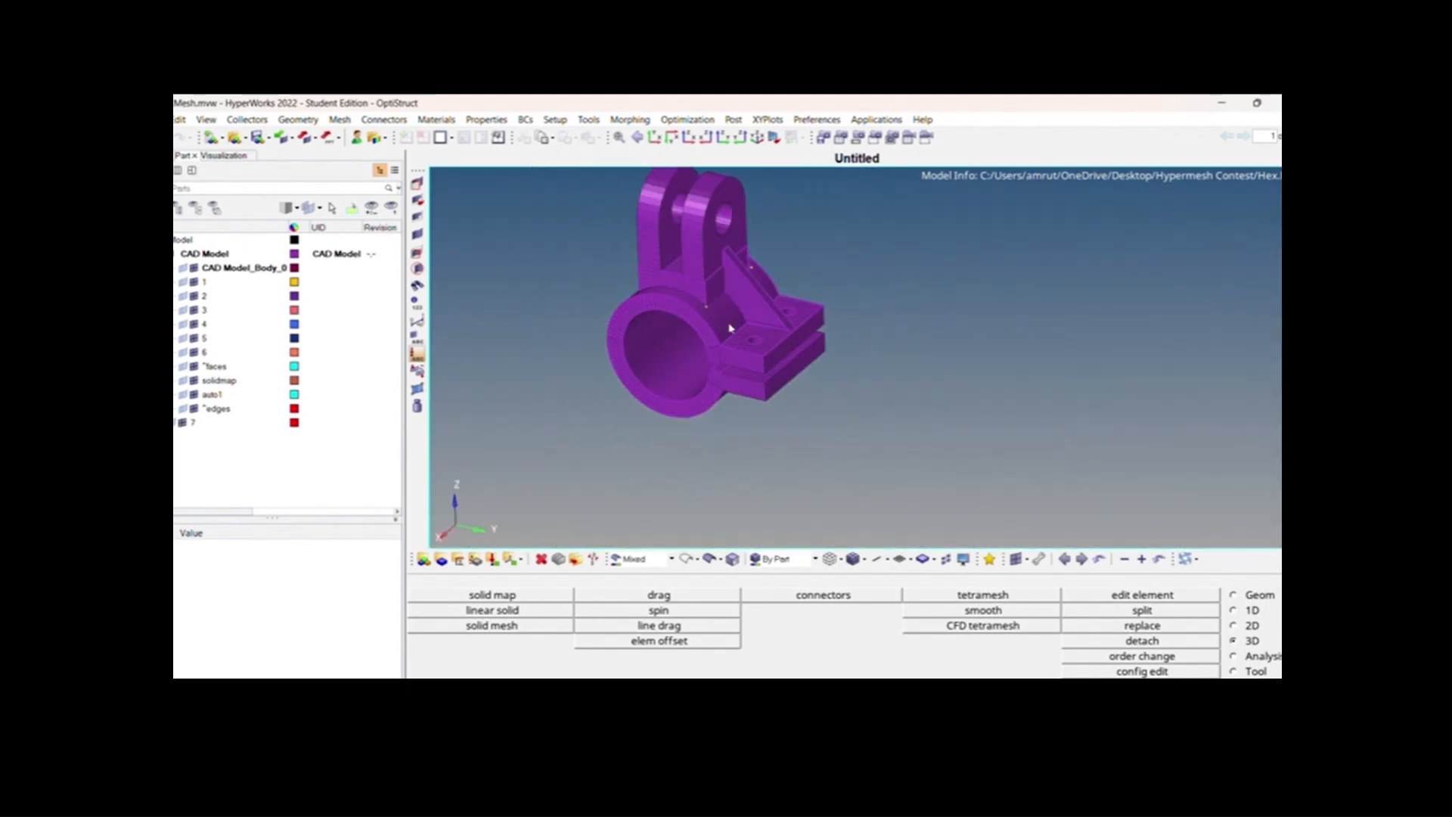
Check the geometry of components 1 and 2 against the mesh by switching its display on and off.
ctrl+right_drag(730, 327, 719, 409)
scroll(707, 411, up, 3)
ctrl+drag(708, 411, 689, 418)
scroll(689, 419, down, 3)
click(182, 298)
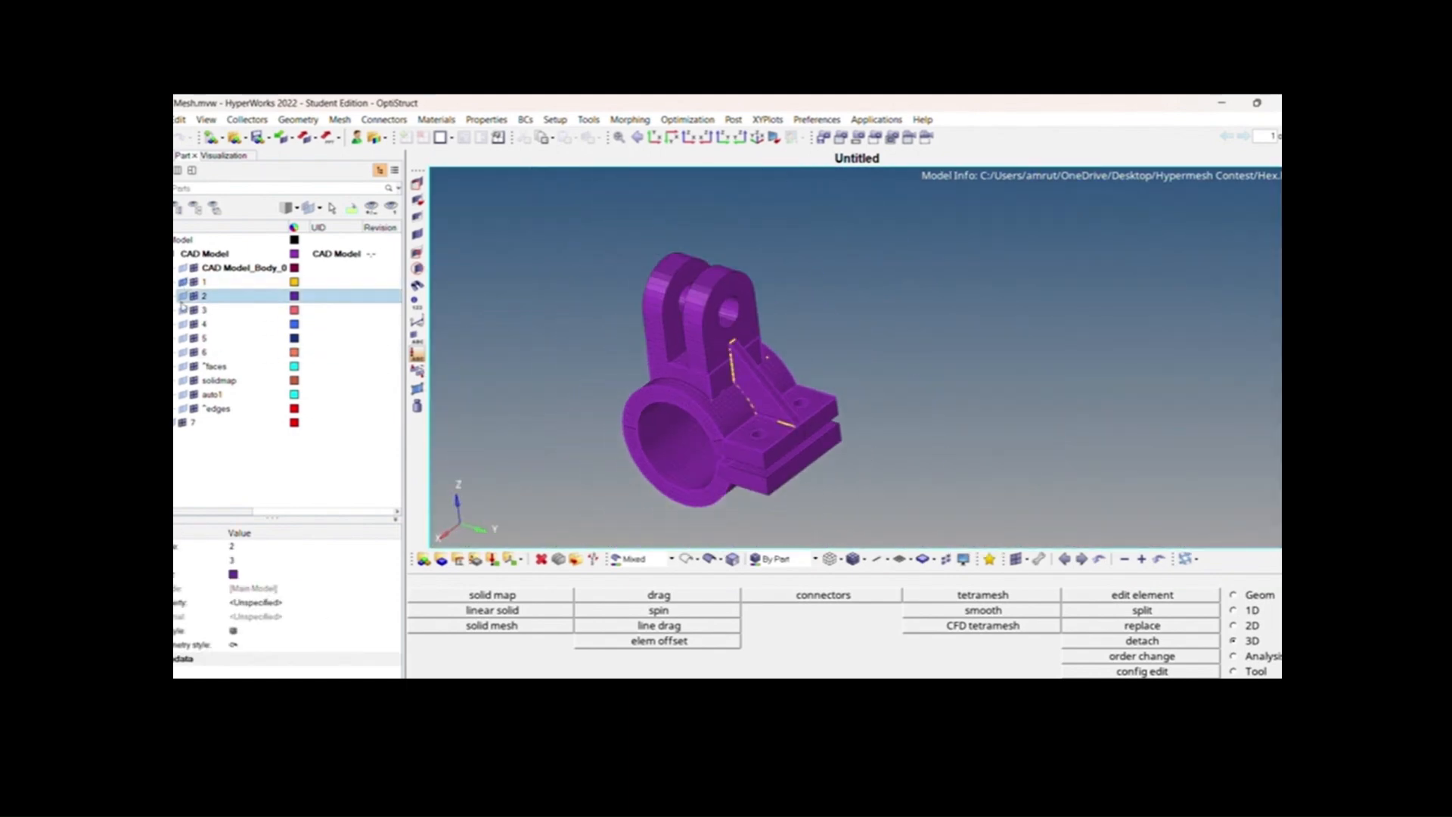
scroll(759, 415, up, 2)
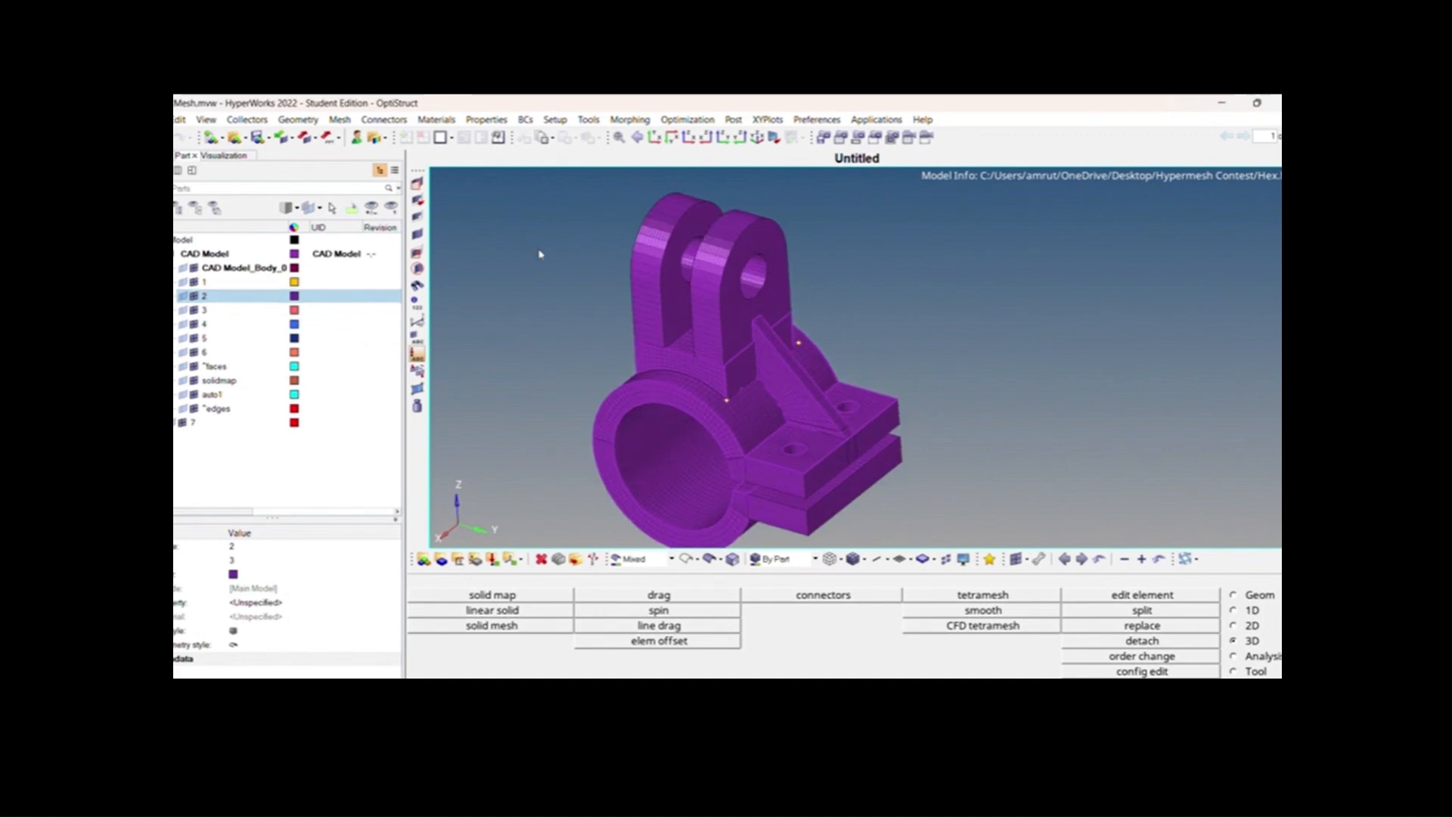
Mask a window of elements across the clamp ring and flange, and reverse the mask for all elements.
click(417, 185)
shift+drag(674, 370, 772, 415)
middle_click(978, 516)
click(1219, 627)
Inspect the partly masked mesh up close and unmask all elements.
scroll(721, 424, up, 4)
scroll(811, 418, up, 3)
scroll(670, 435, down, 4)
click(1219, 656)
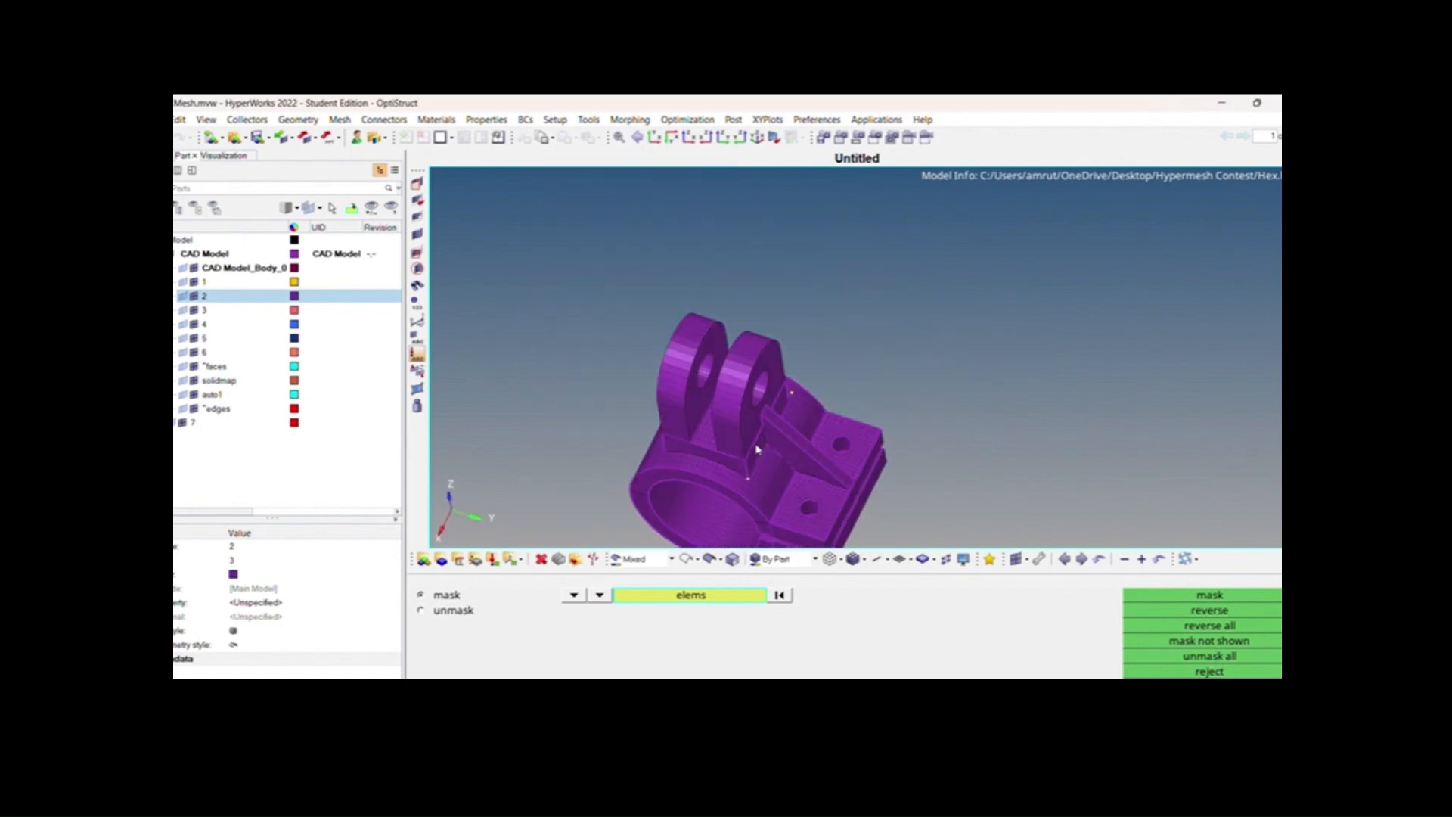